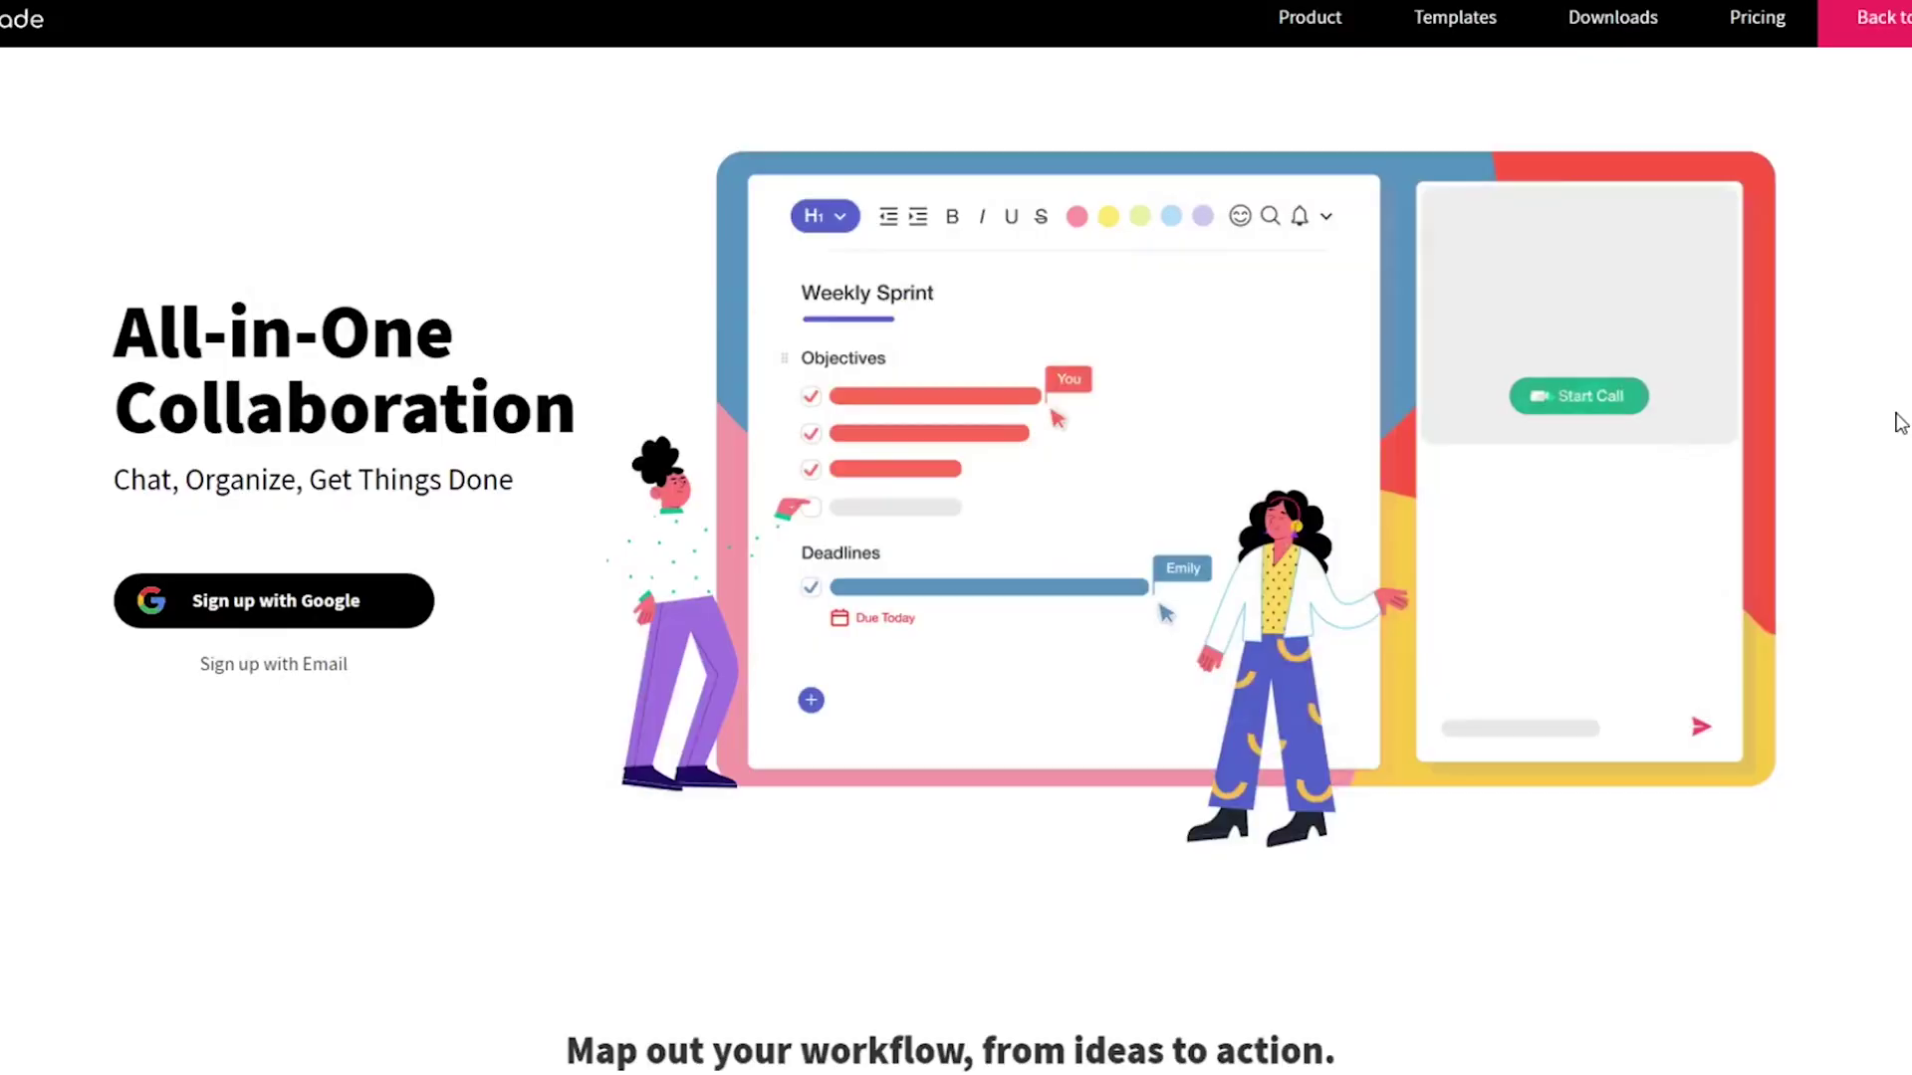
Step: Add a 'Task 2' subtask under Purchase ingredients with a nested row, then view the full plan comparison
scroll(1899, 423, down, 7)
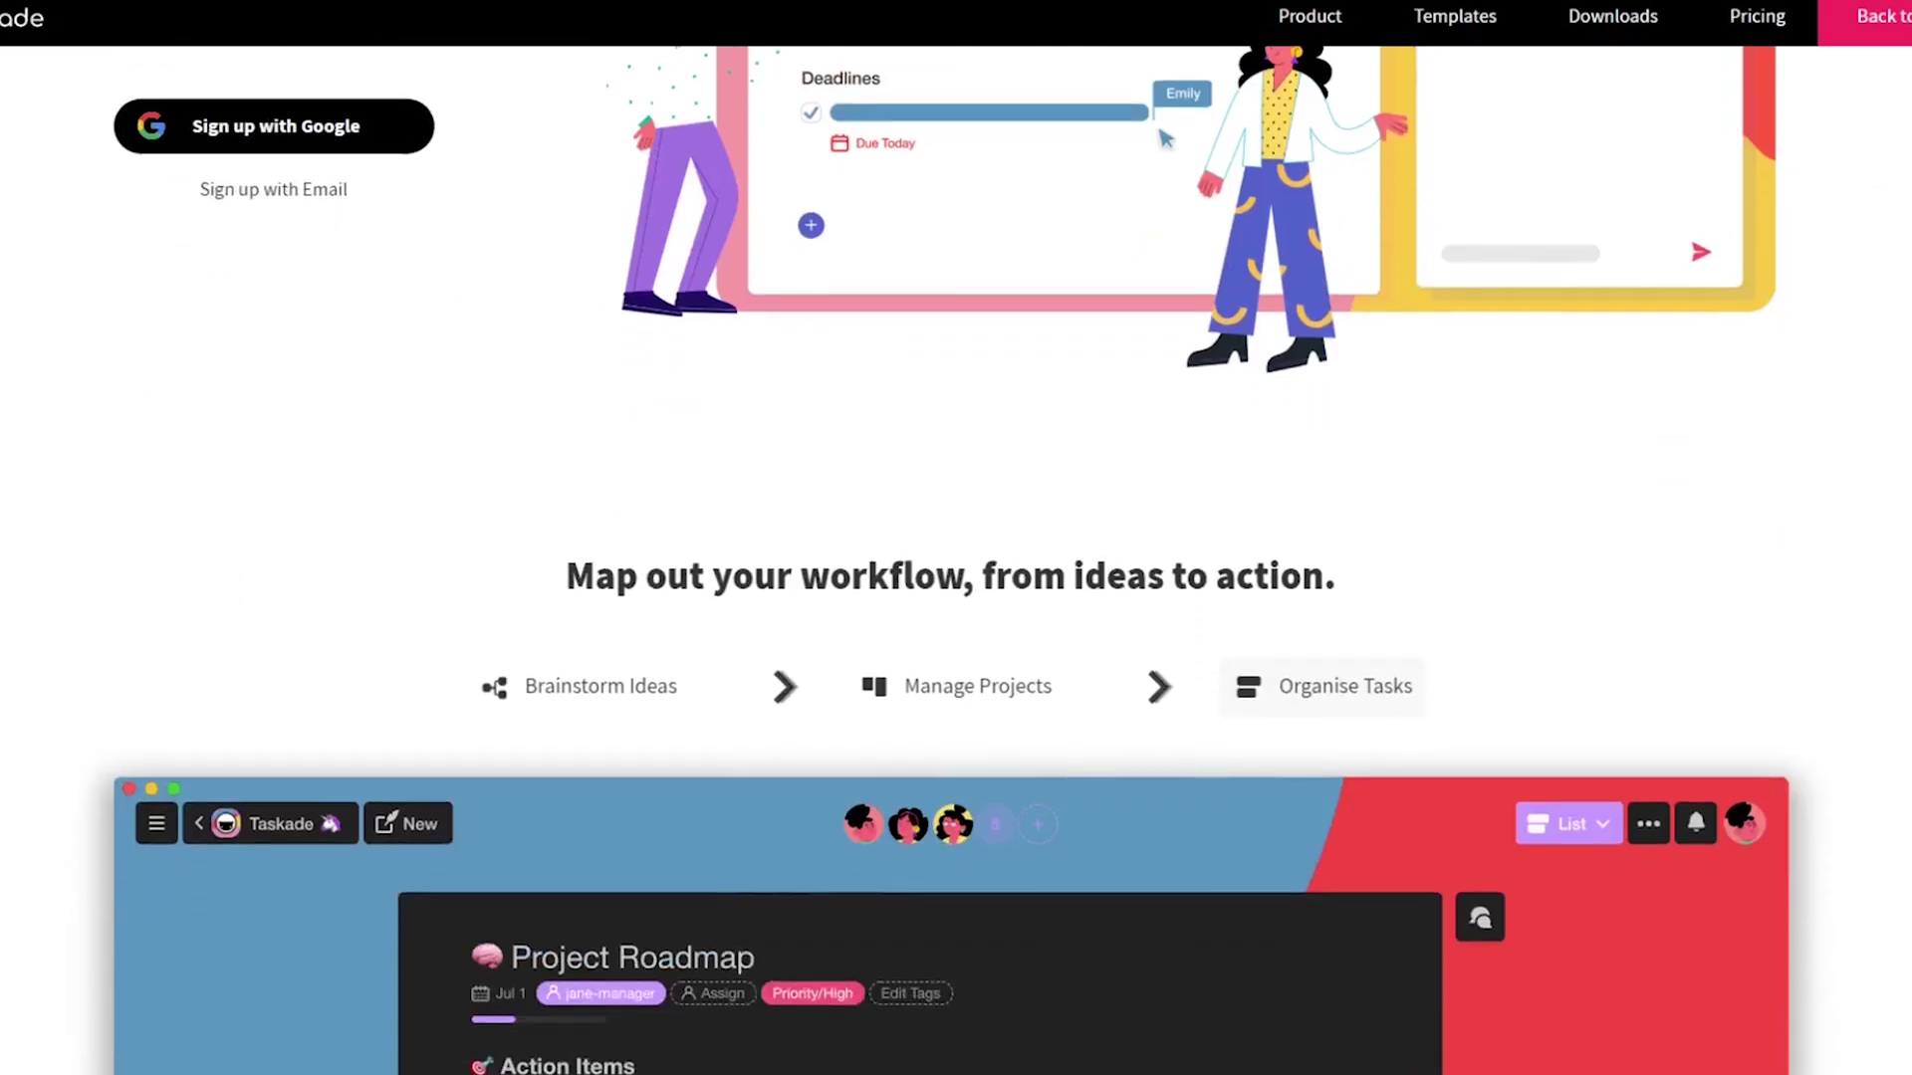
scroll(951, 559, down, 5)
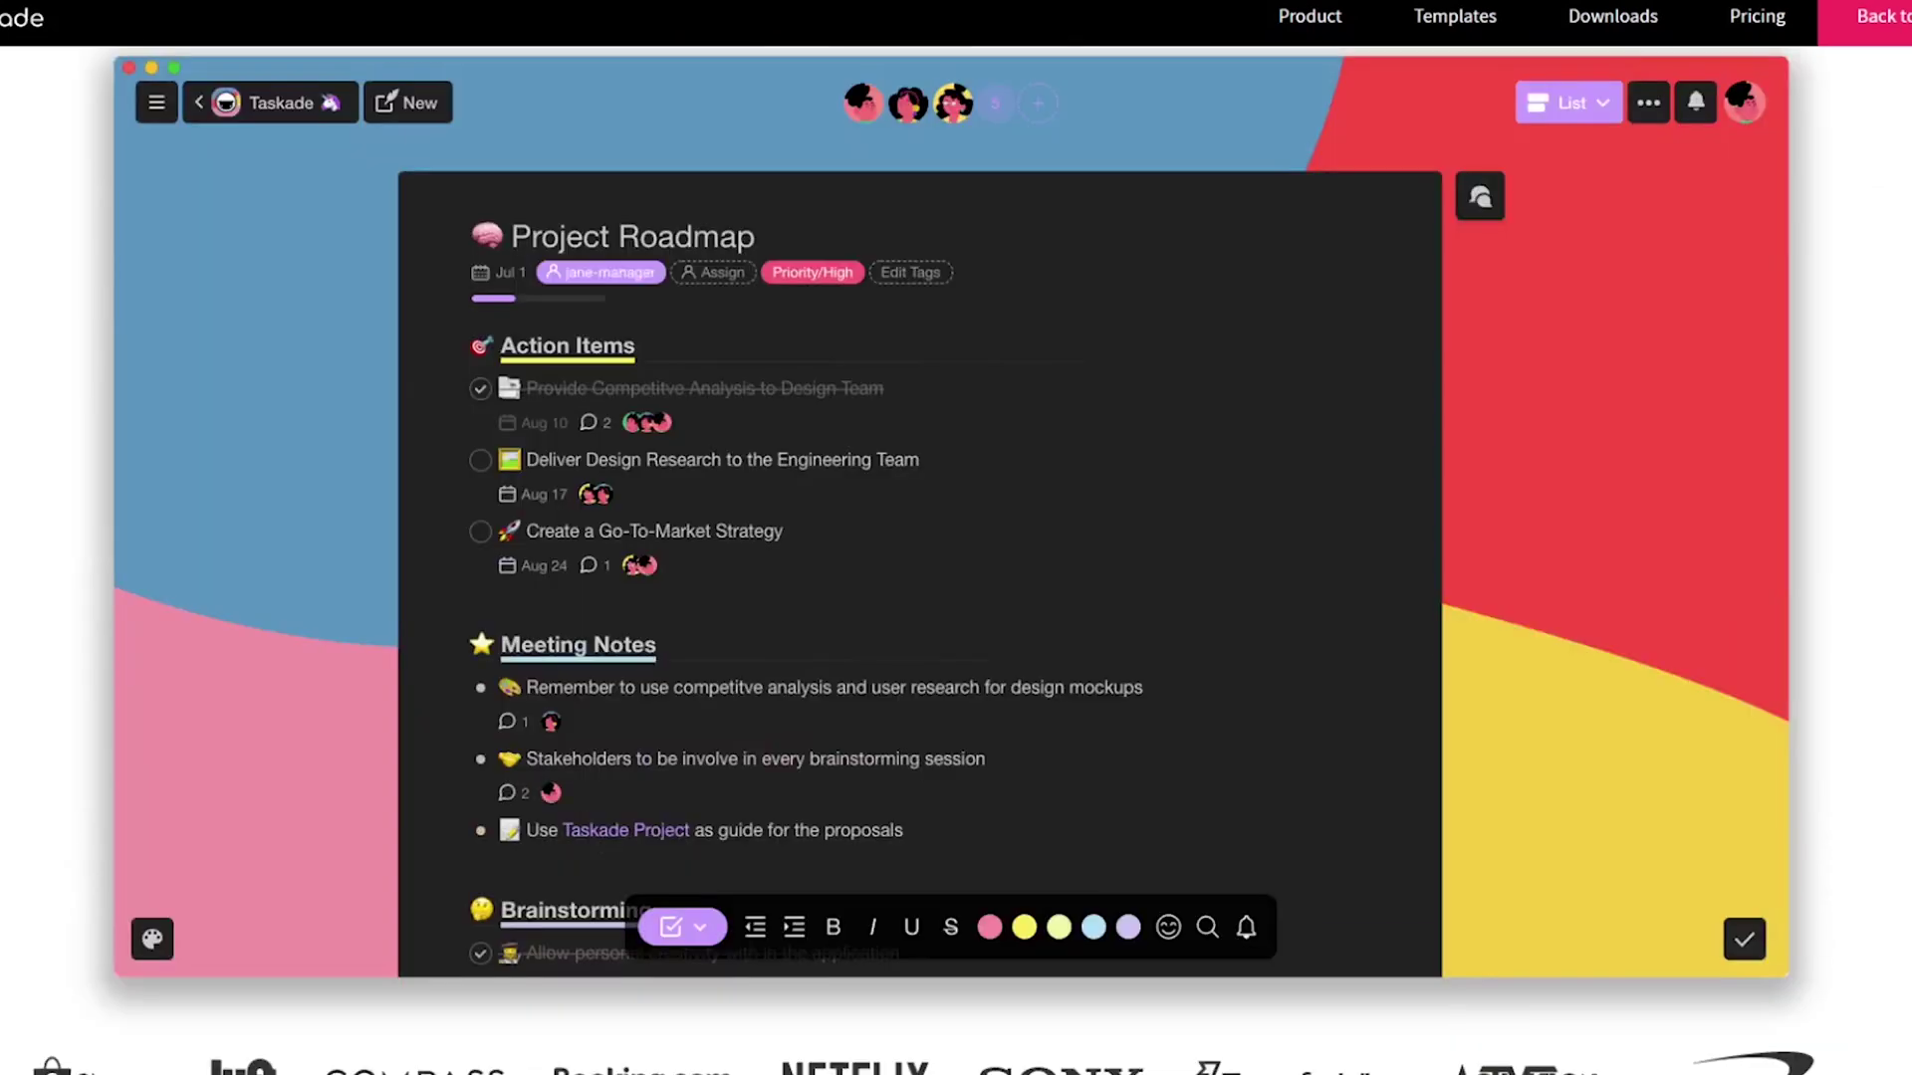
scroll(956, 558, down, 16)
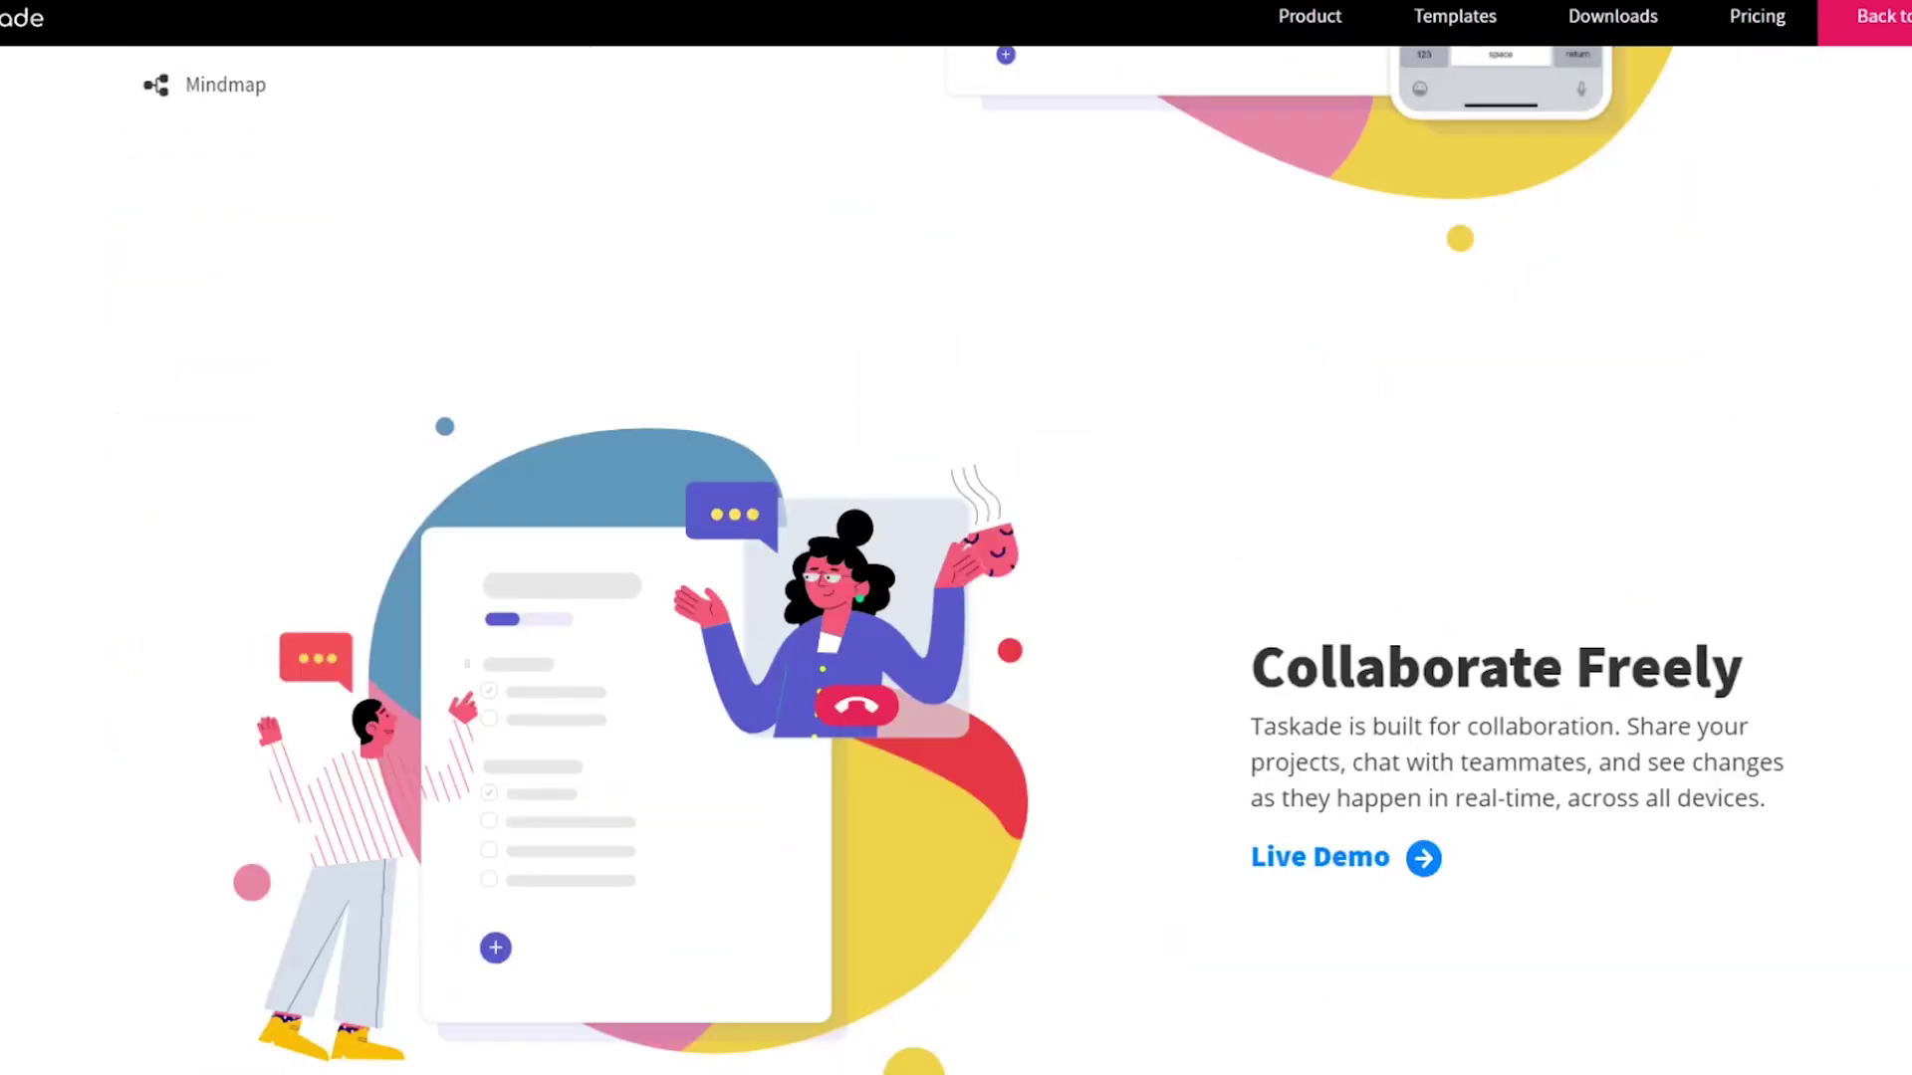
scroll(956, 557, down, 6)
scroll(956, 558, down, 7)
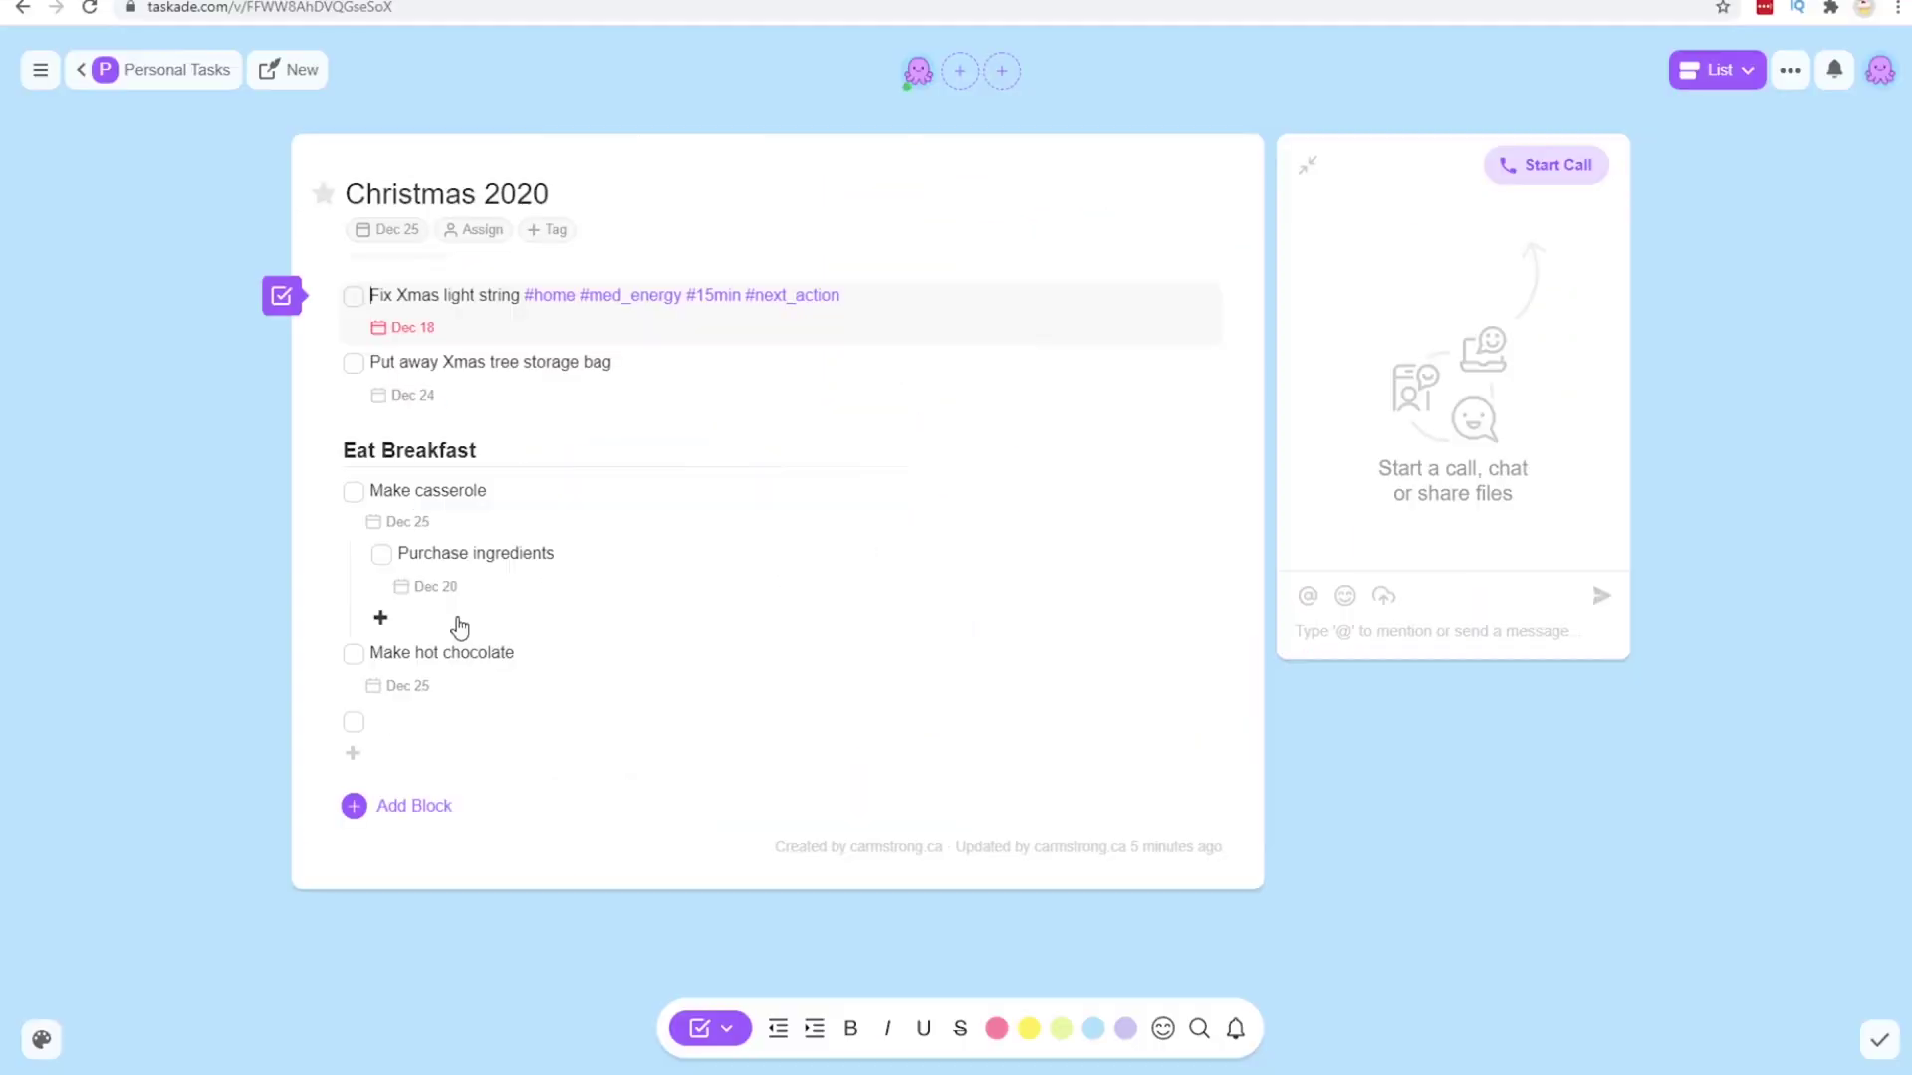
click(457, 623)
text(Task 2)
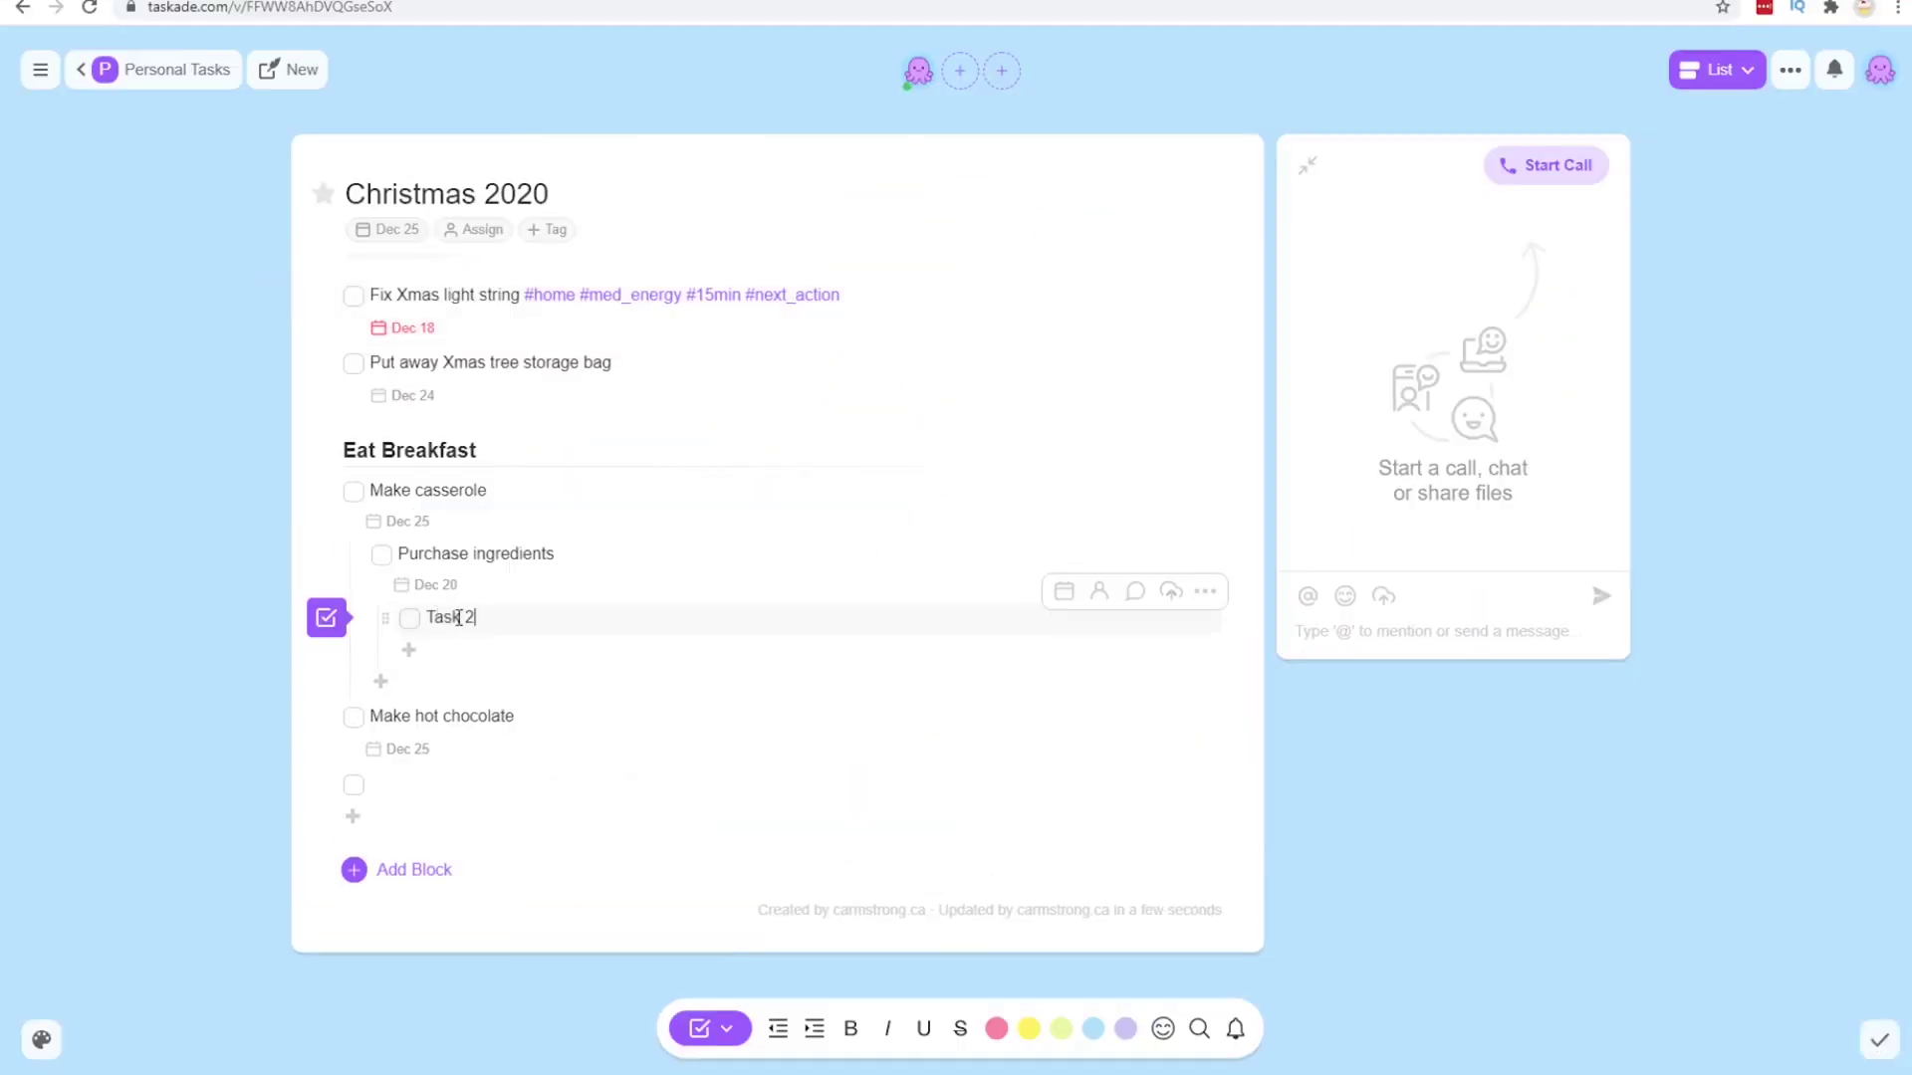
key(Return)
key(Tab)
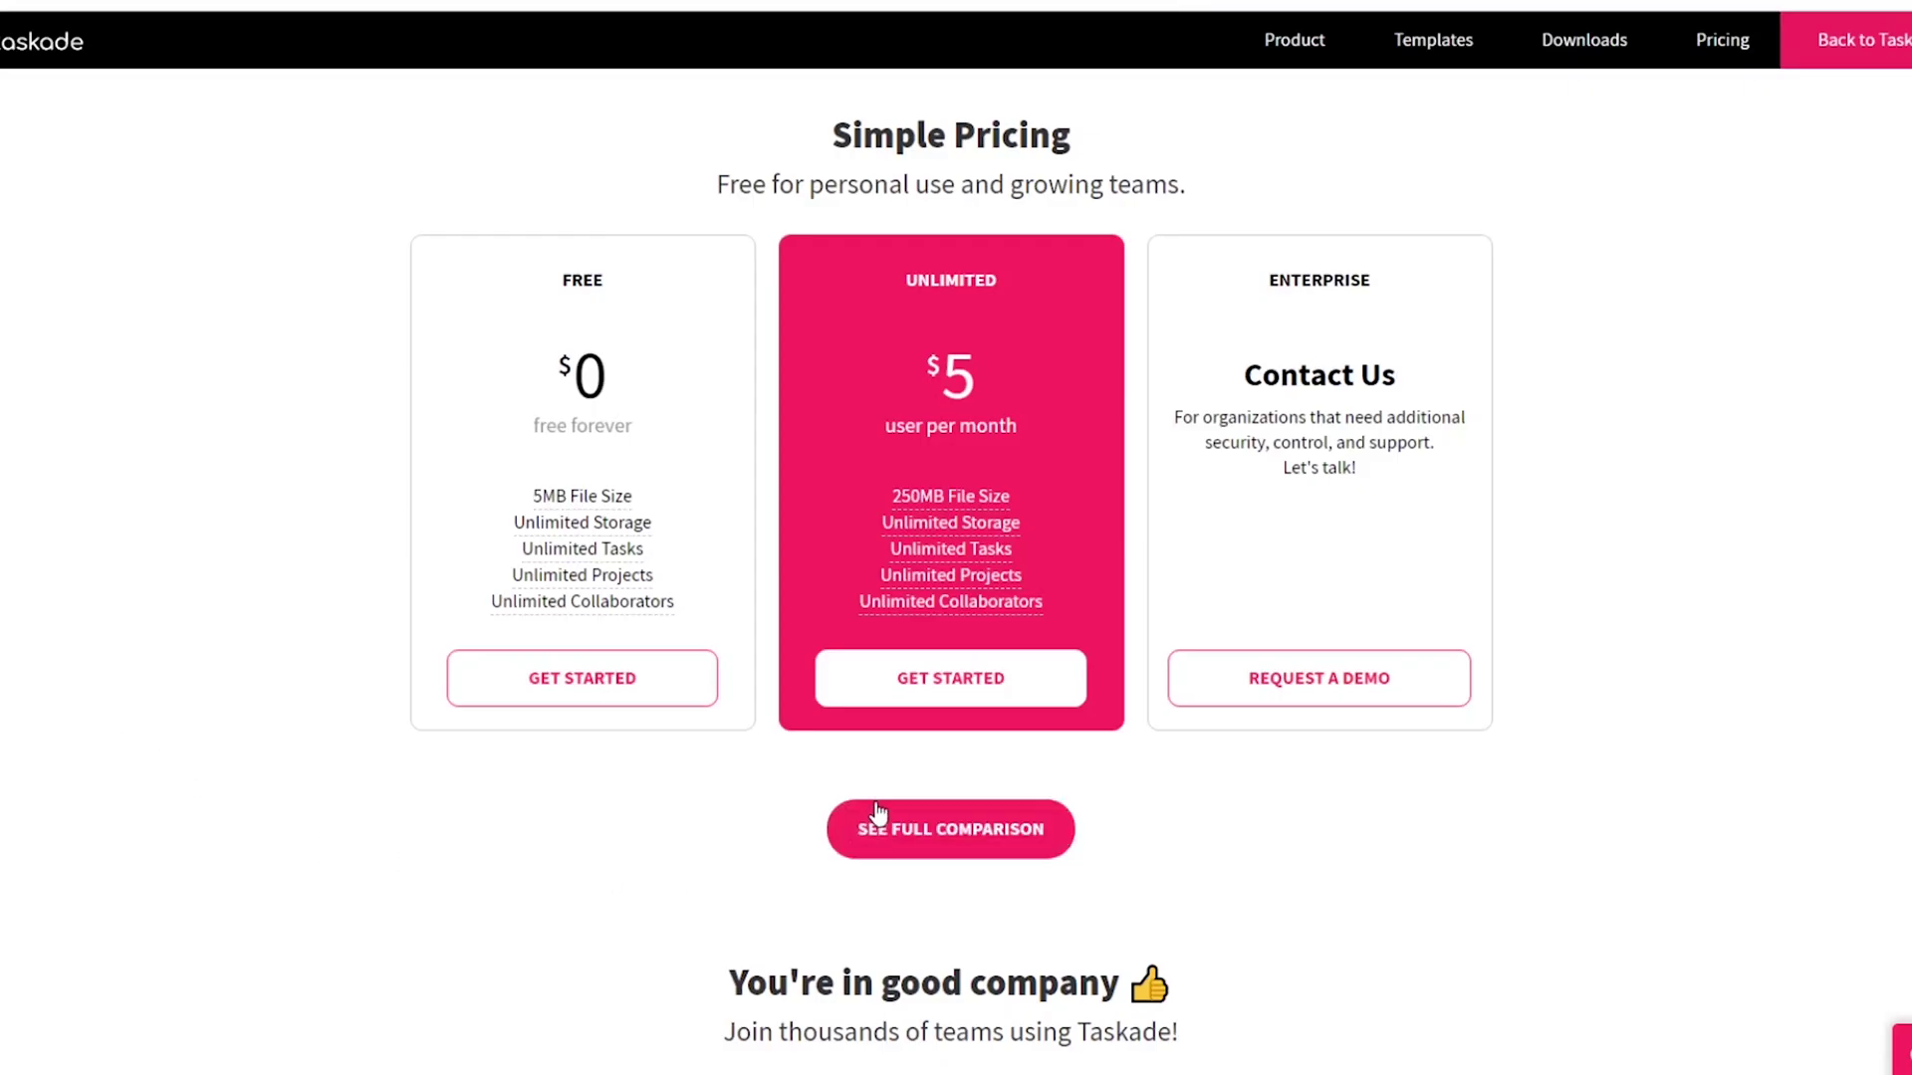
click(877, 814)
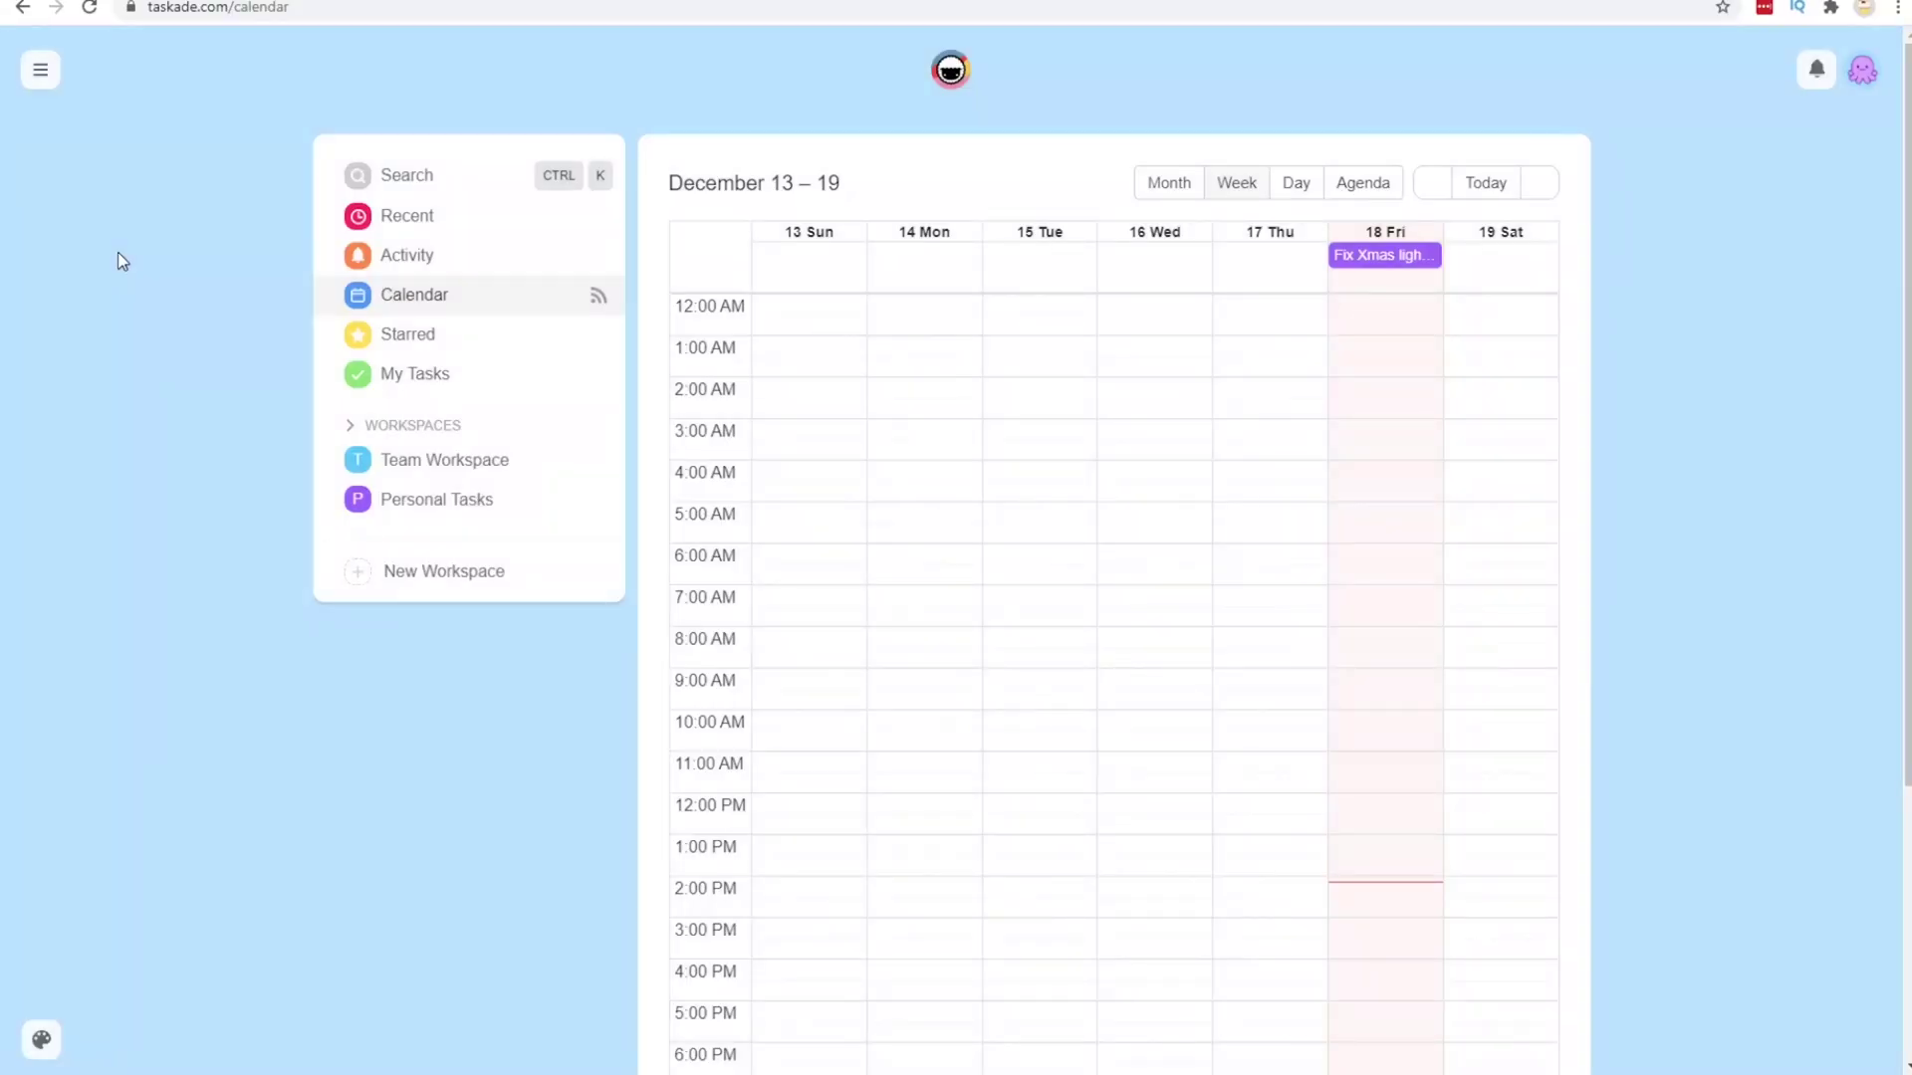
Step: Cycle the calendar through Day, Agenda, Month and Week views, ending on Month
click(1294, 185)
scroll(1233, 342, down, 4)
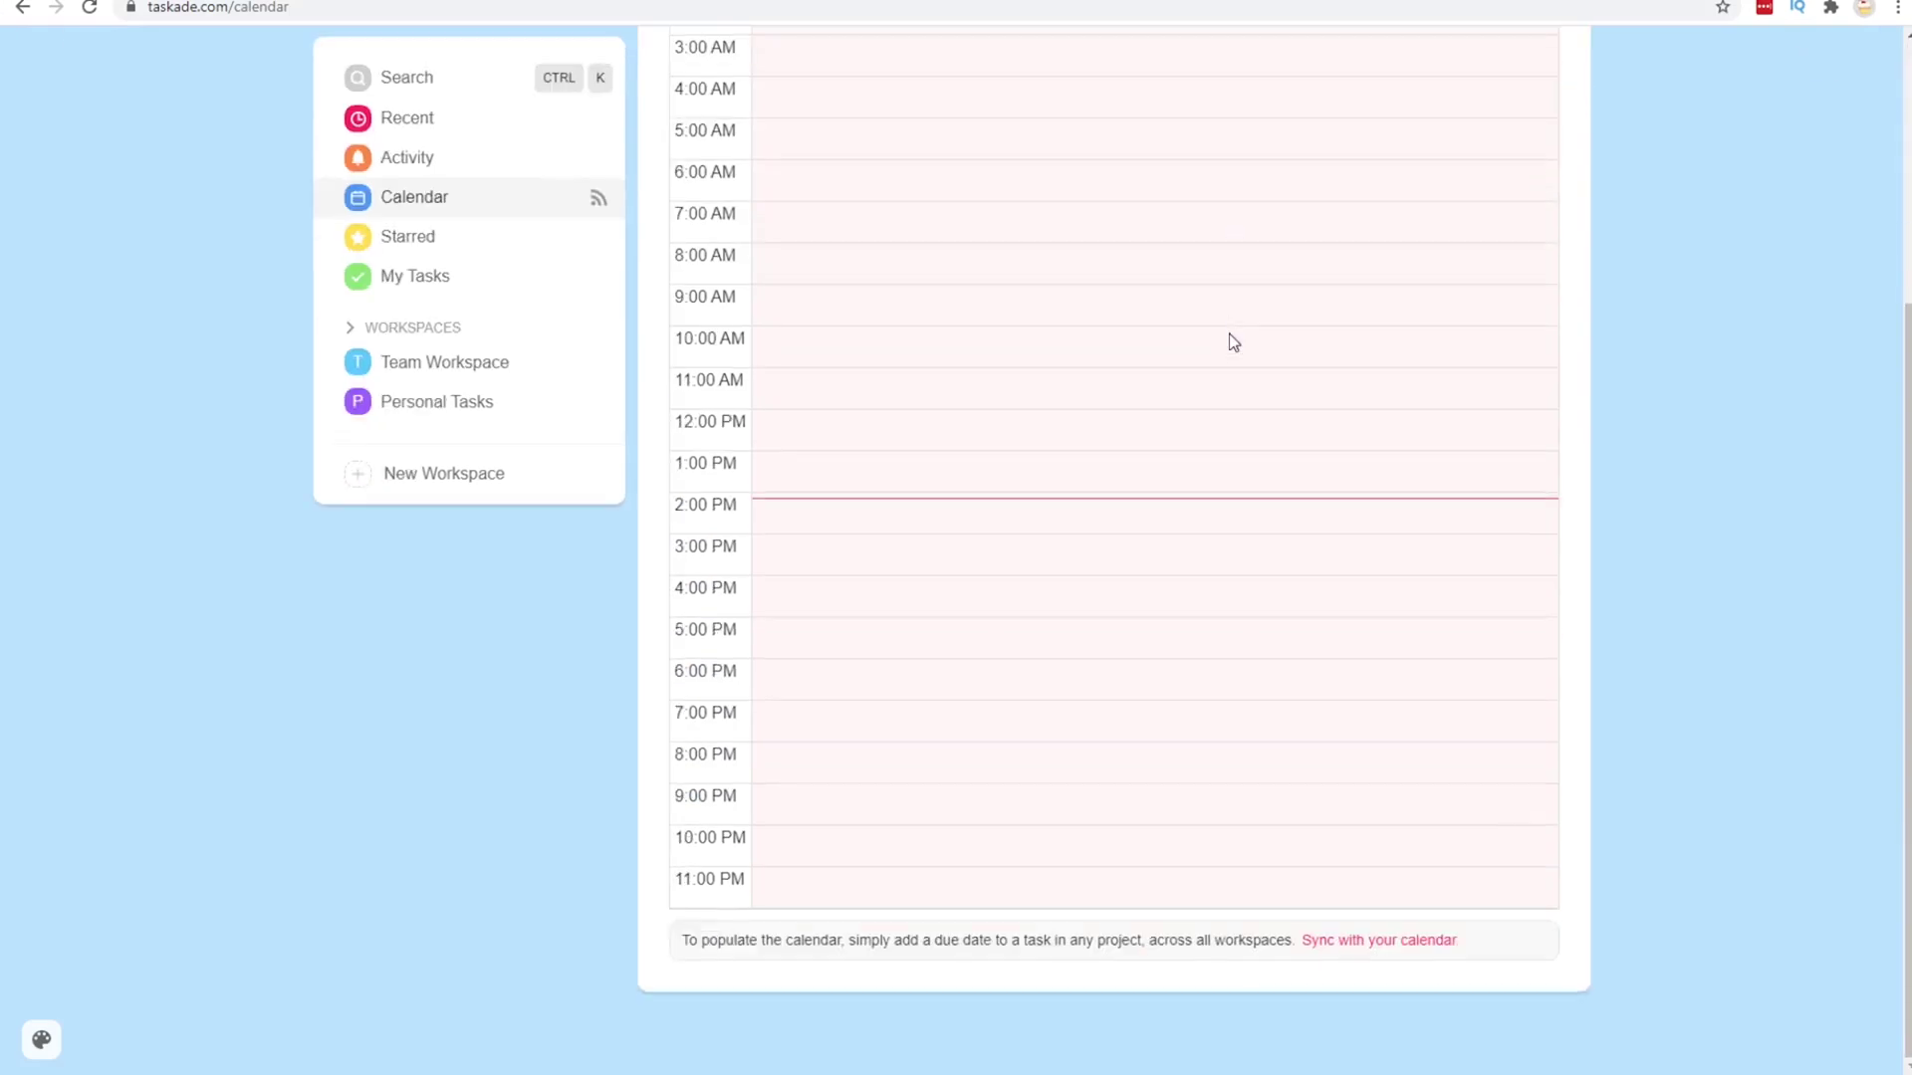
scroll(1233, 342, up, 5)
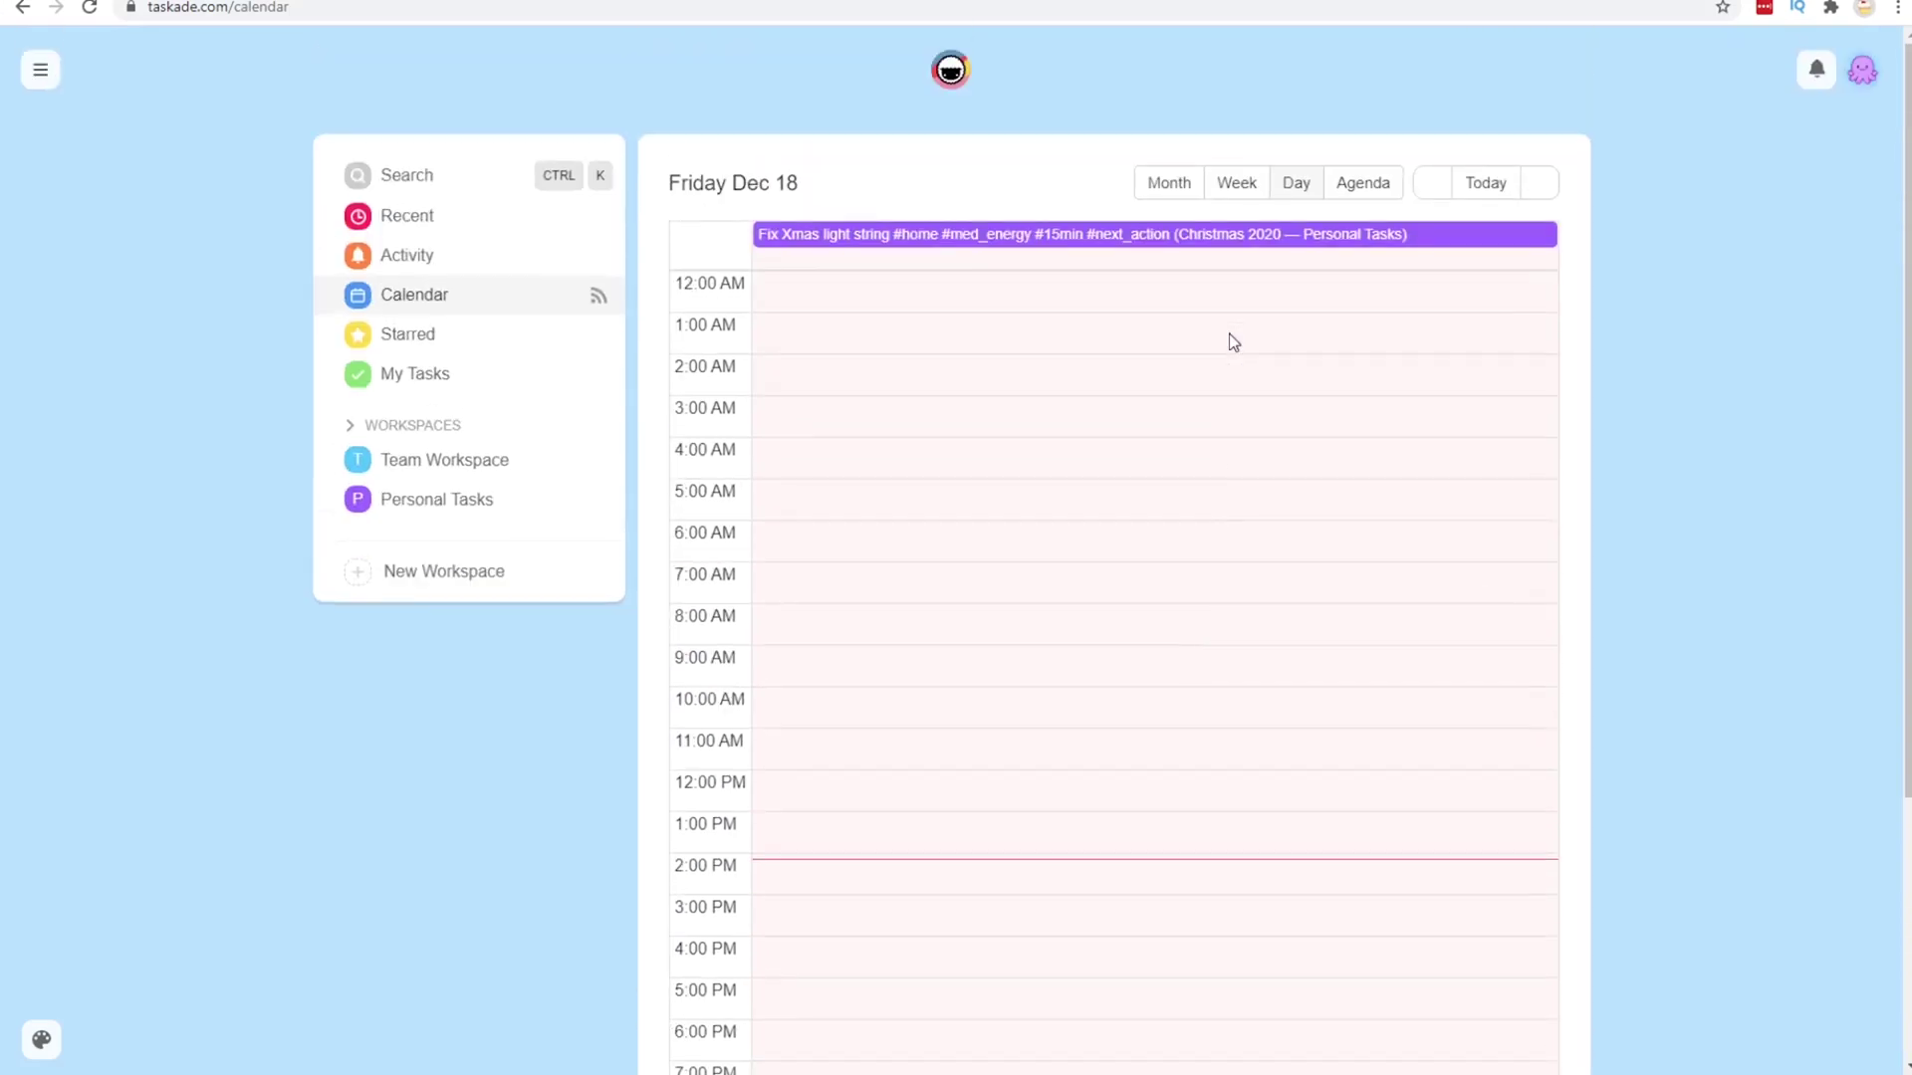
click(1392, 184)
click(1180, 189)
click(1239, 187)
click(1182, 193)
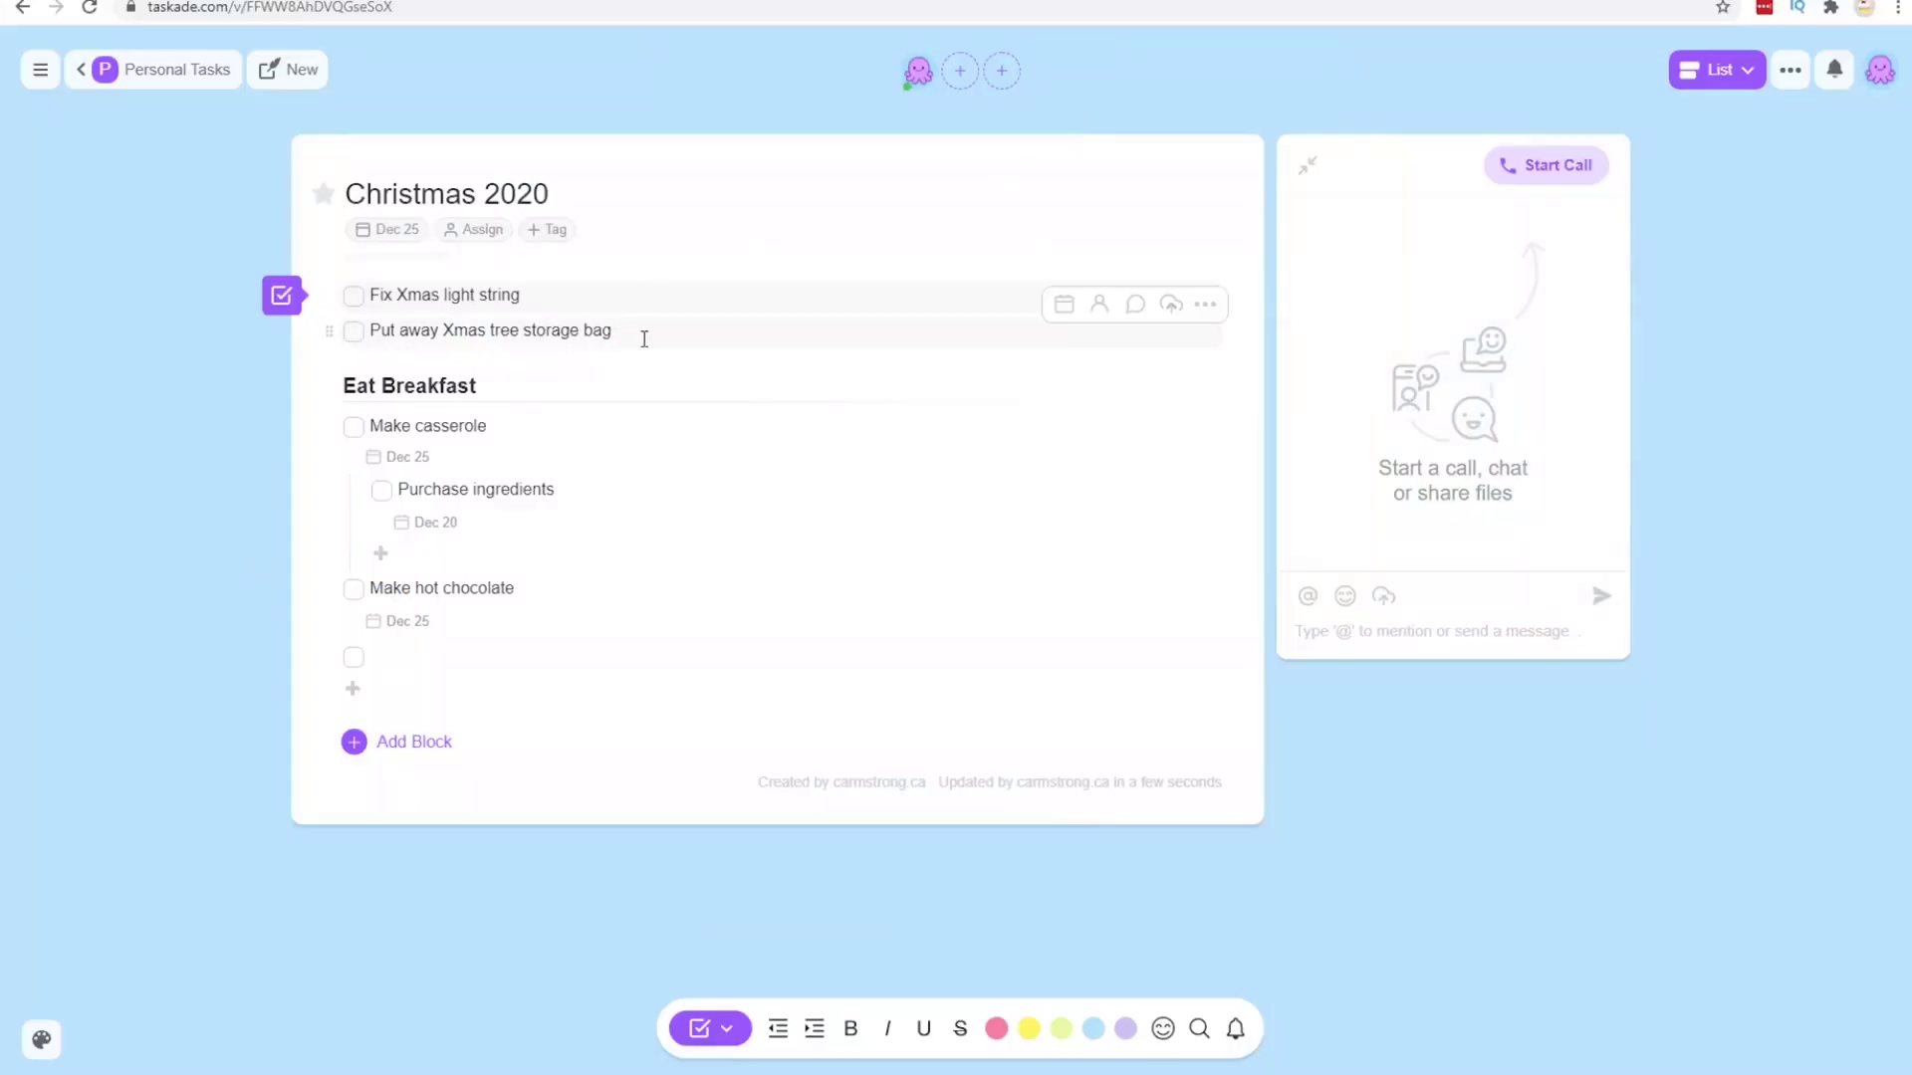
Step: Open the storage bag task's date picker, then set Fix Xmas light string due December 8
click(1064, 305)
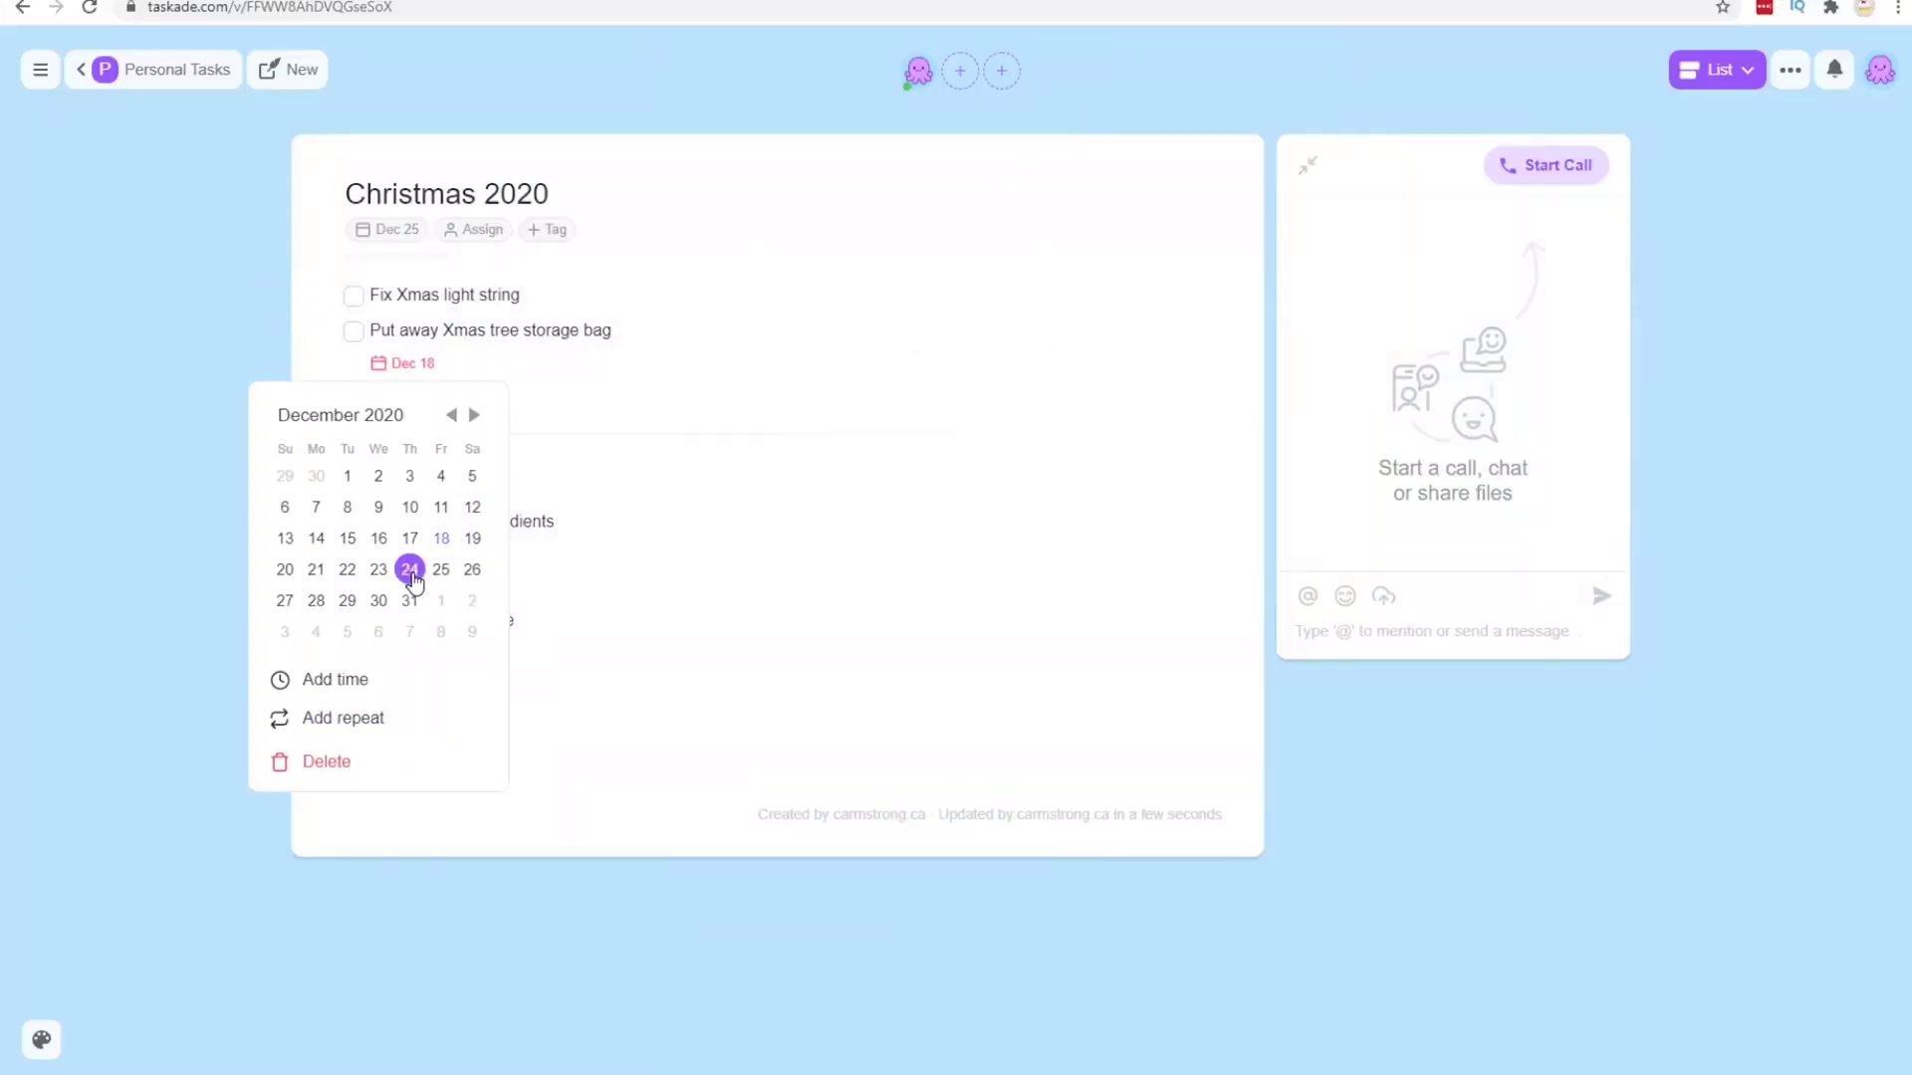
click(912, 296)
click(1065, 286)
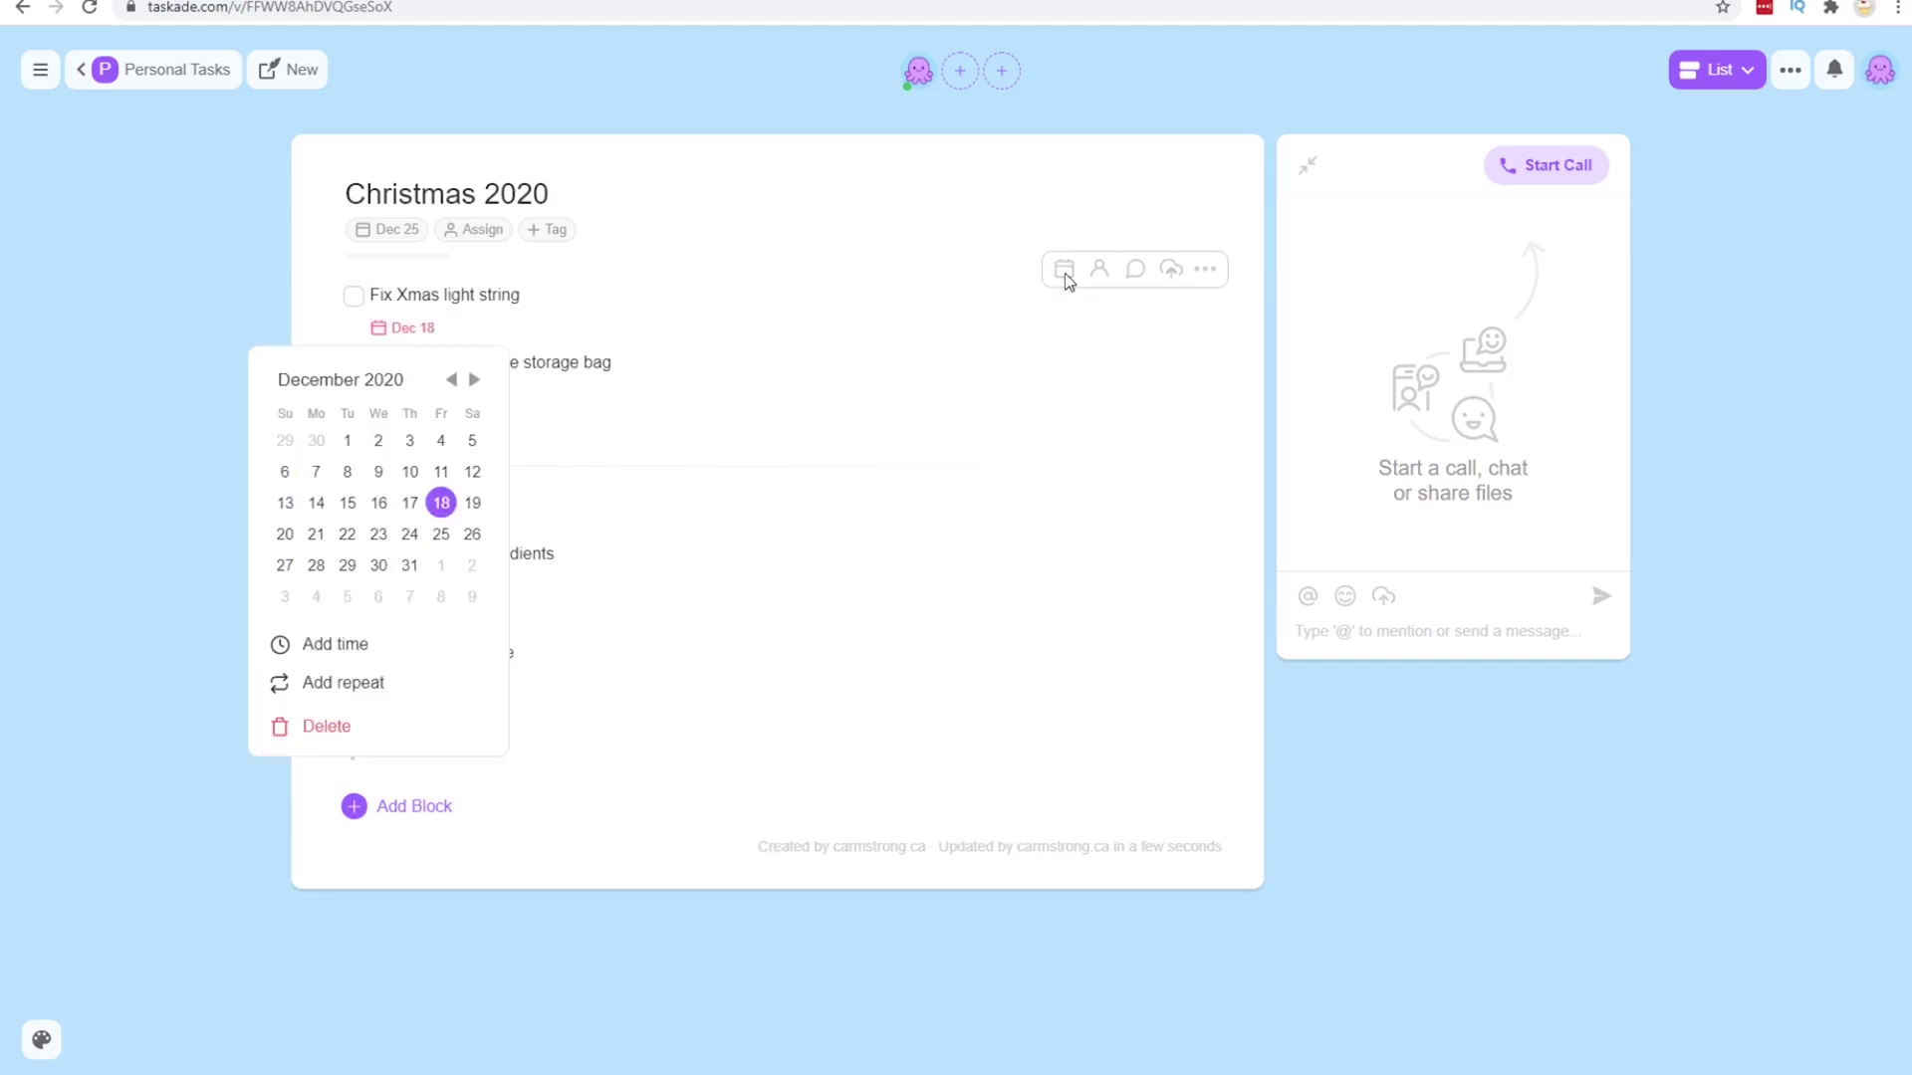
click(347, 471)
click(1112, 417)
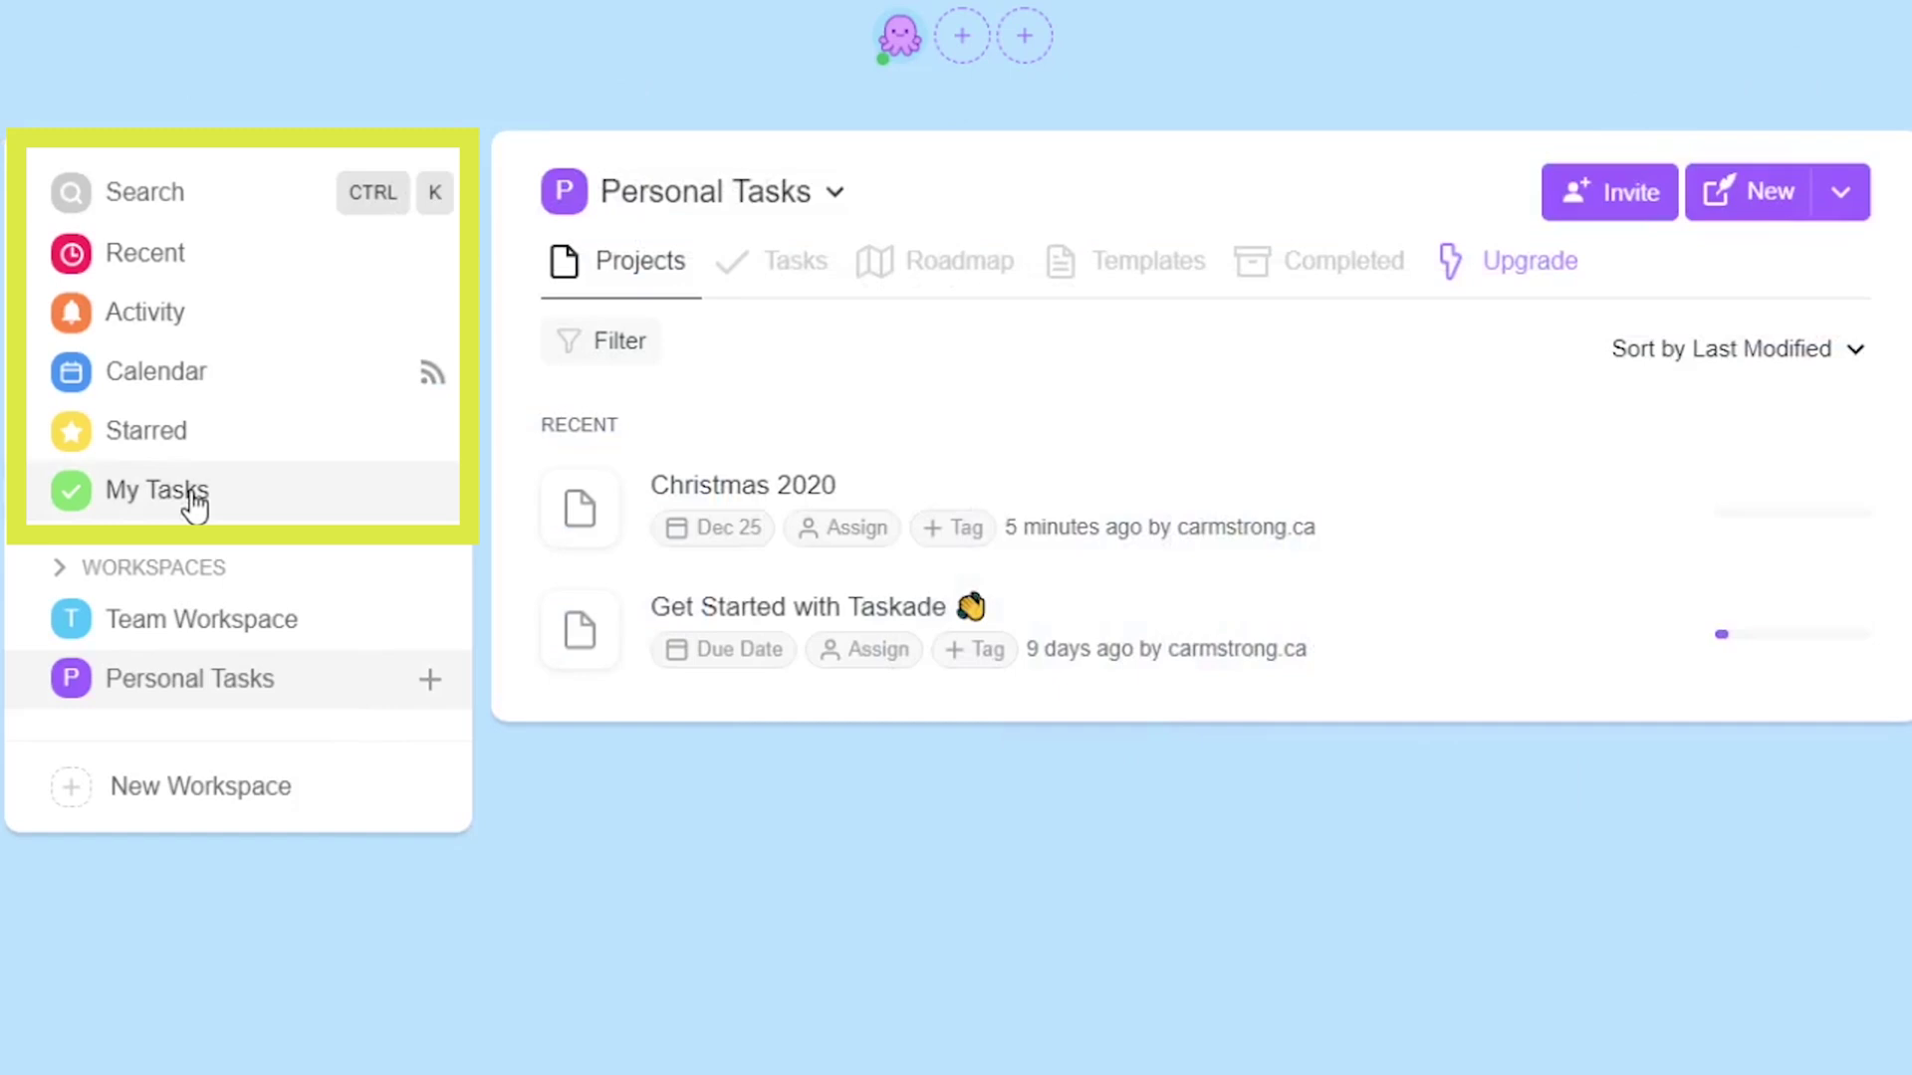
Step: Filter My Tasks to Past Due, then to Today
click(192, 498)
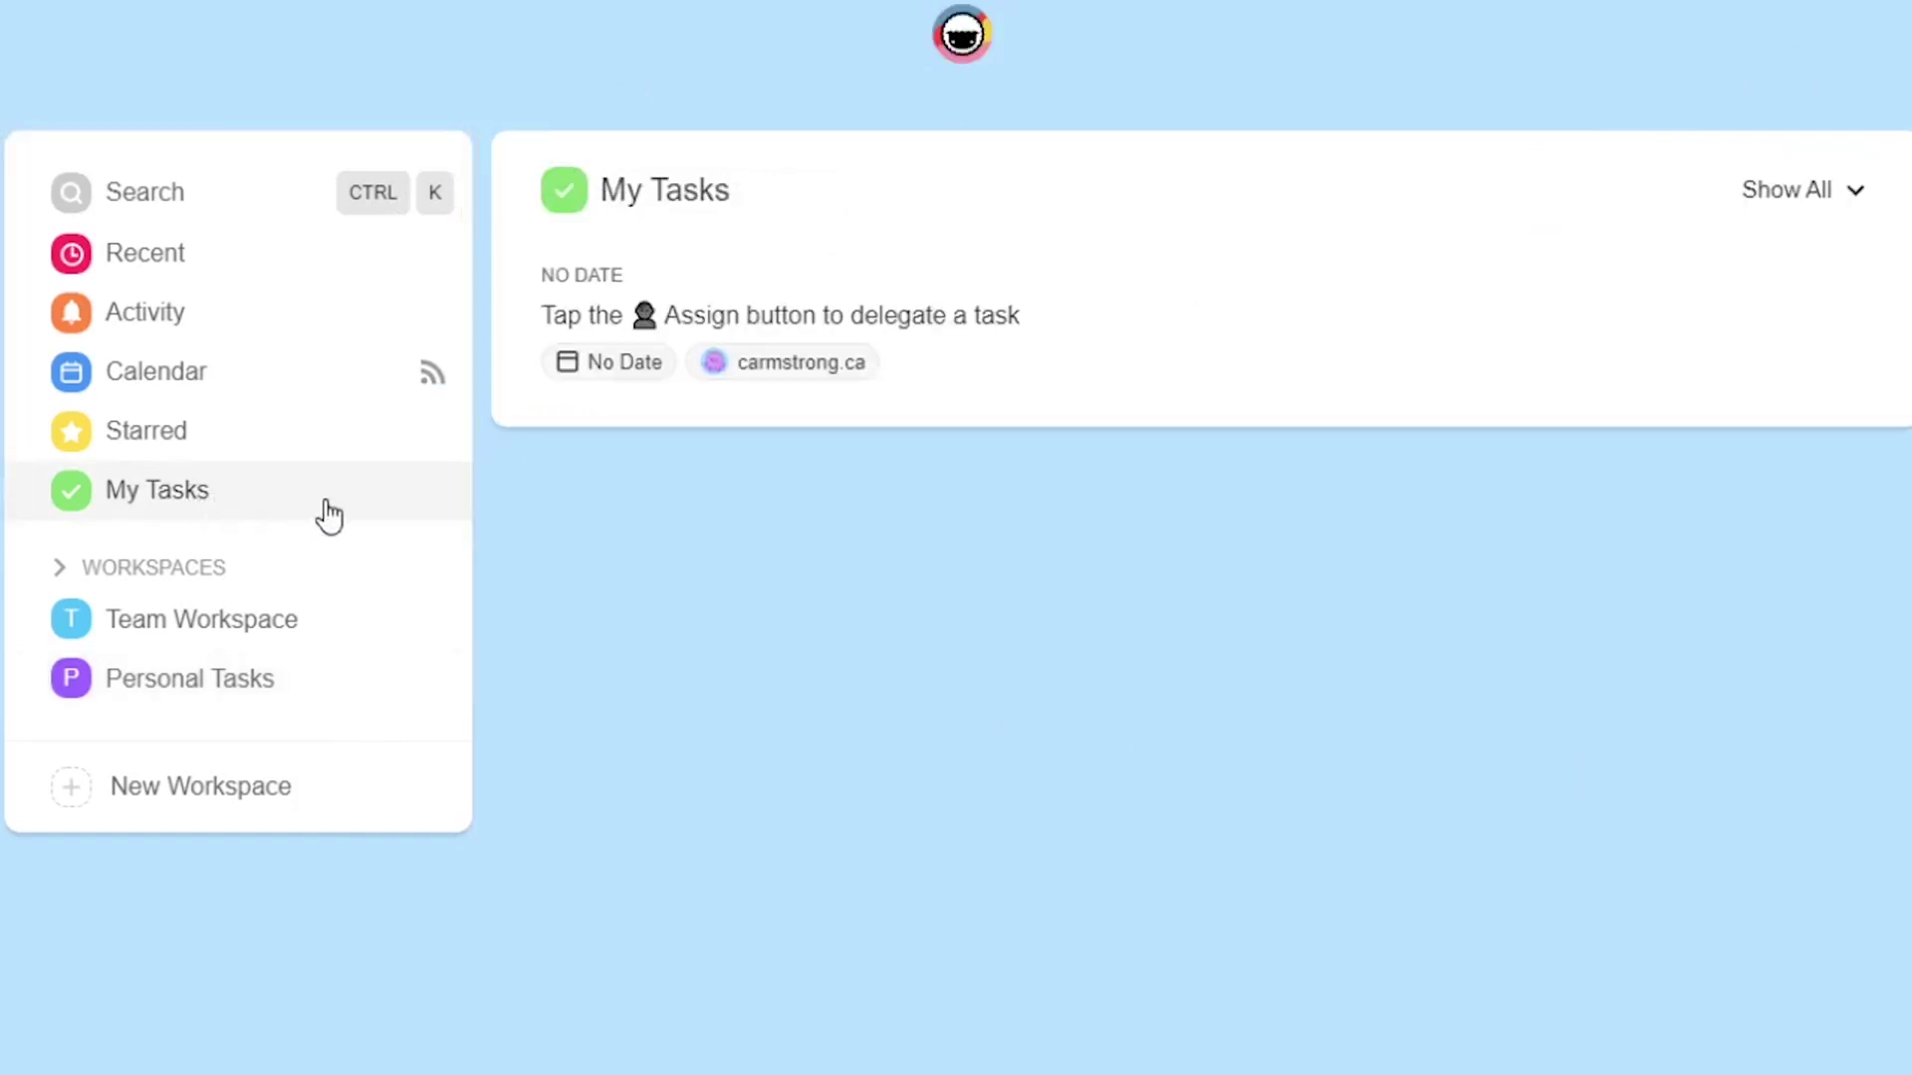
click(1802, 199)
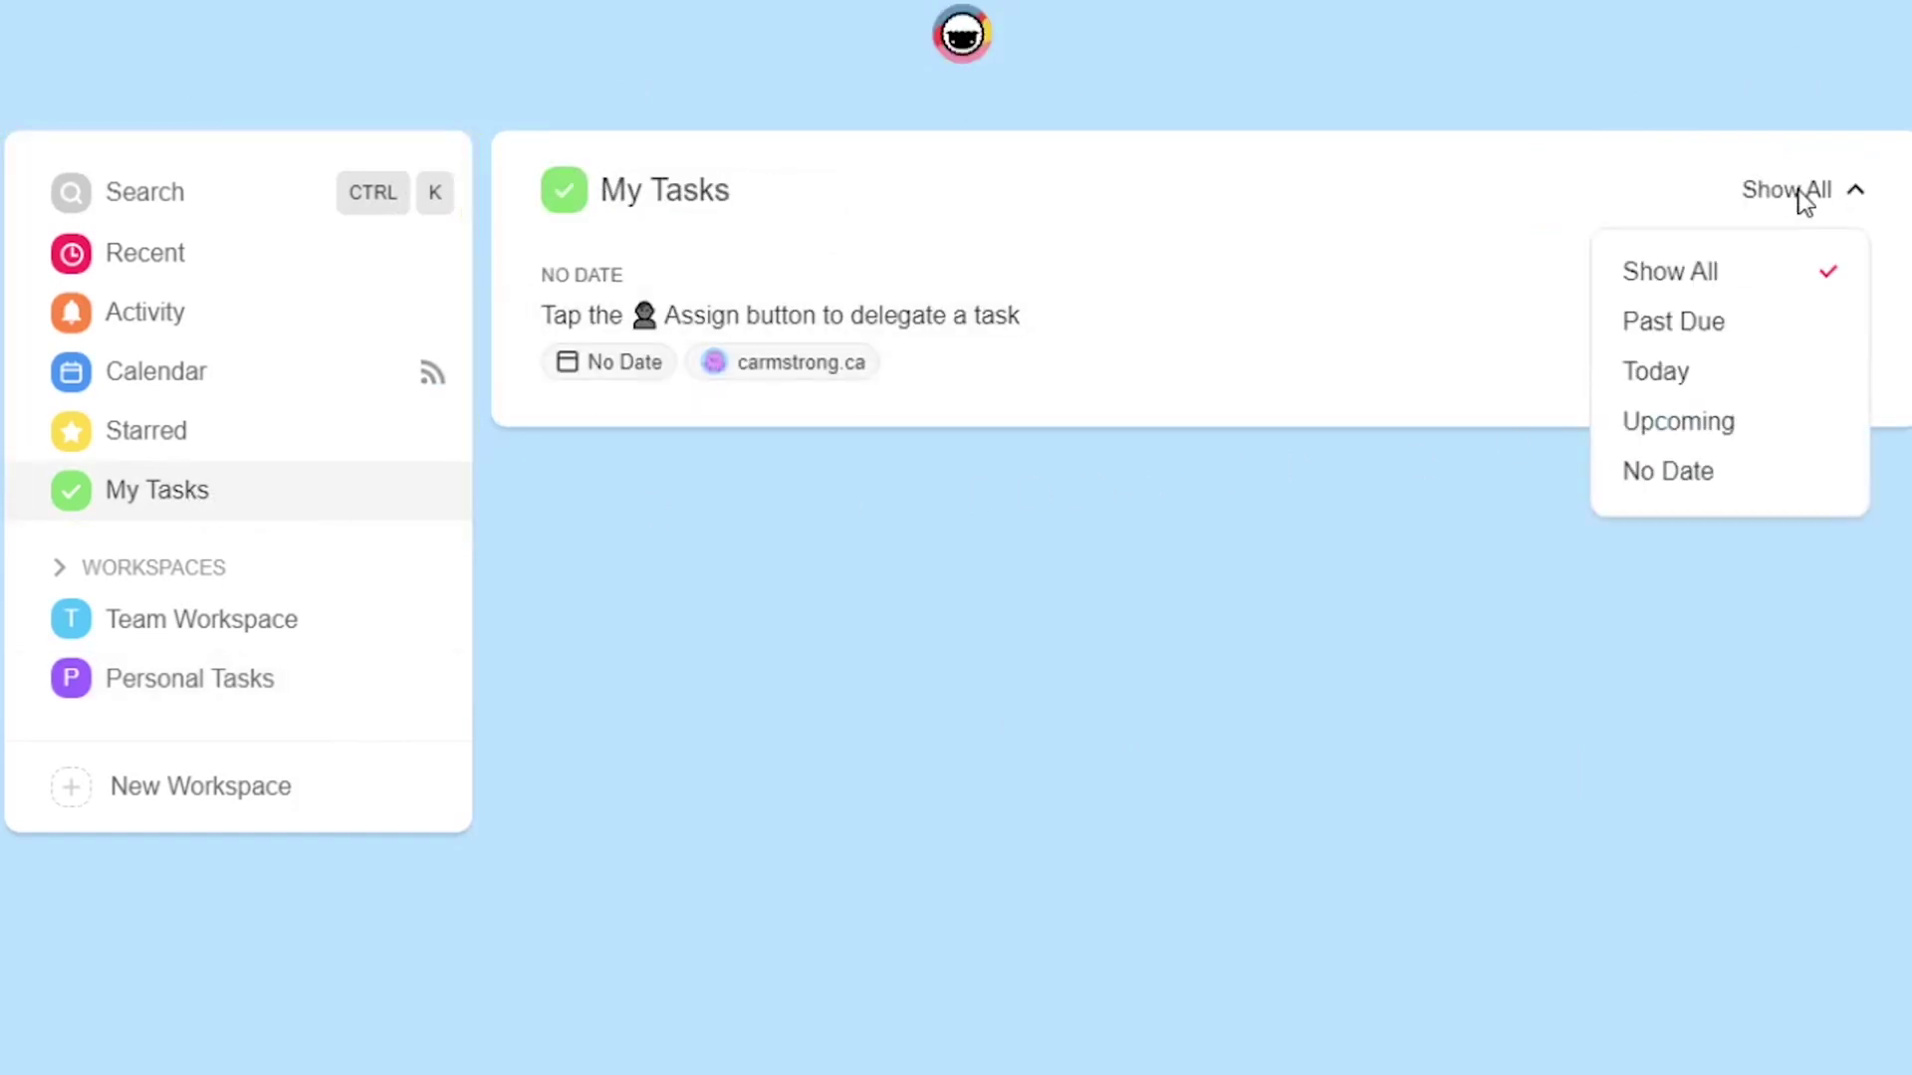
click(1748, 323)
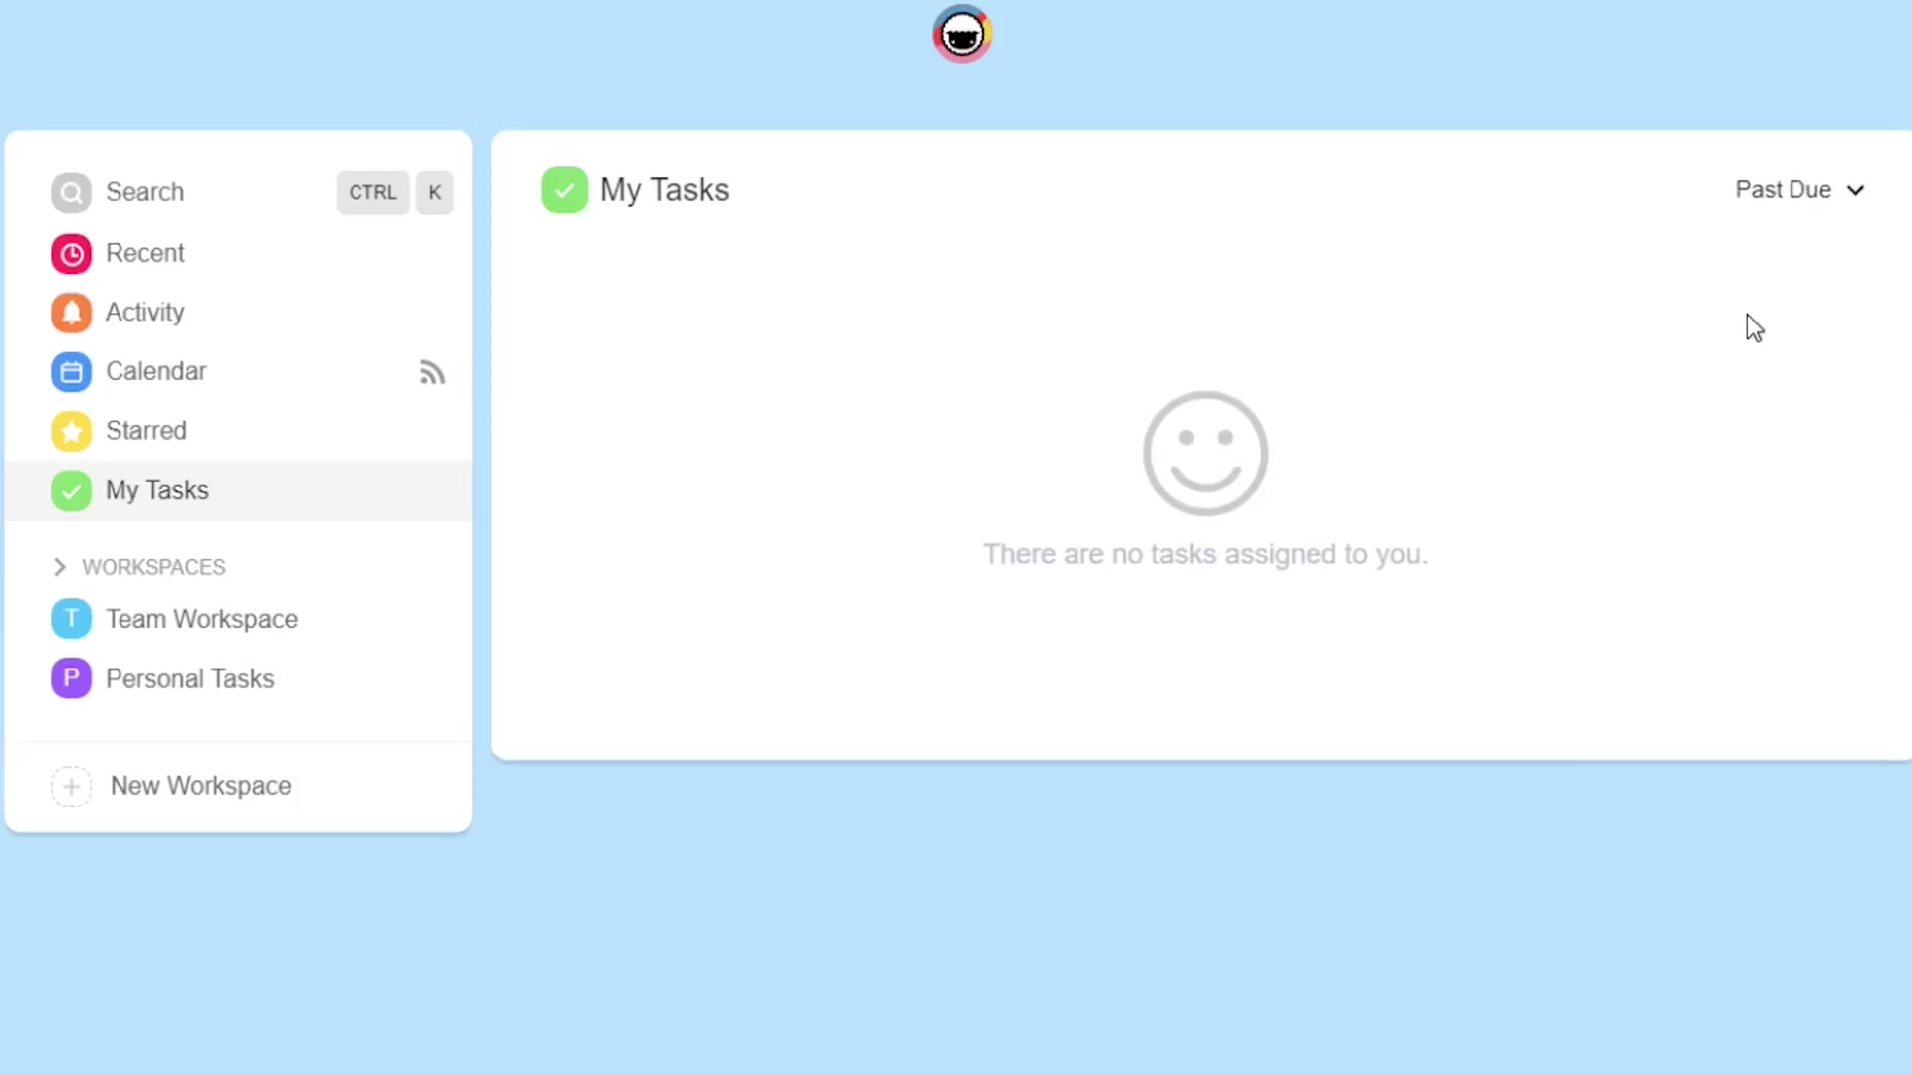
click(1844, 200)
click(1791, 371)
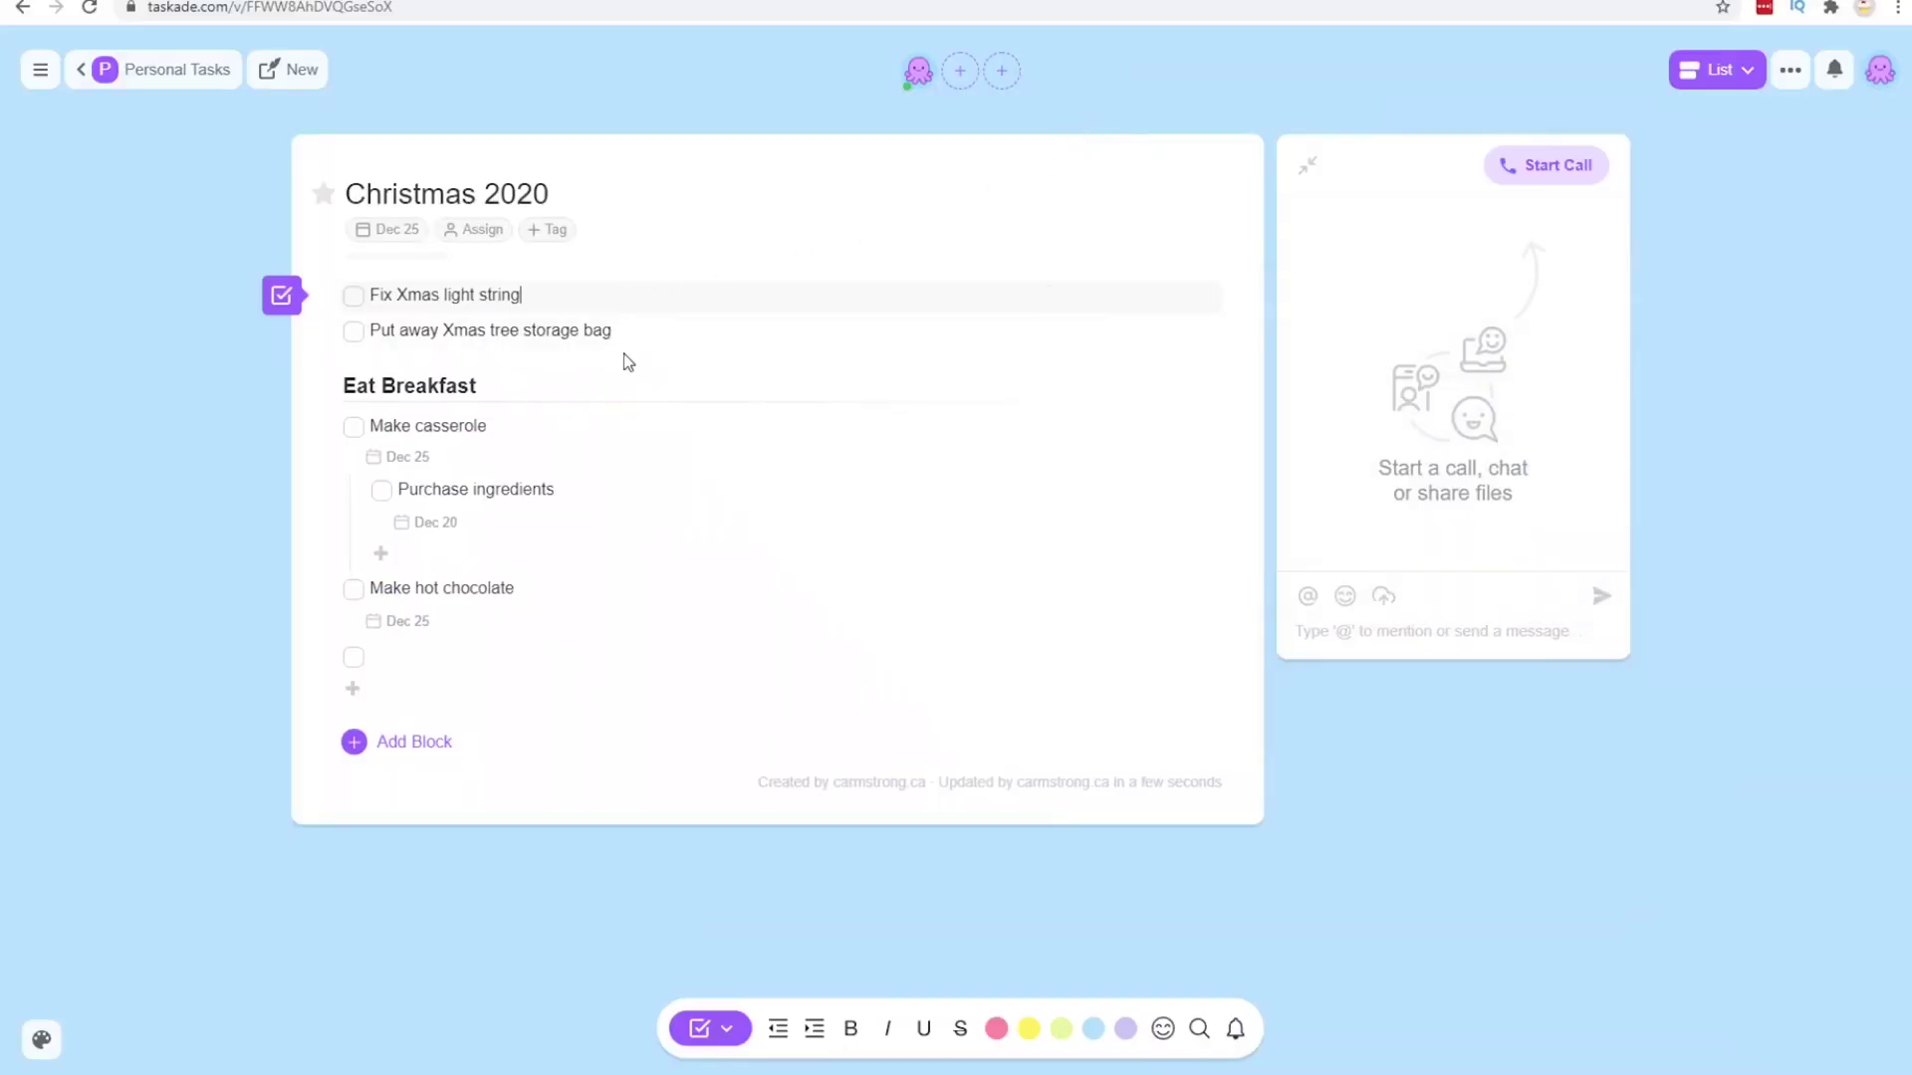
Step: Set Put away Xmas tree storage bag due December 24
click(1064, 305)
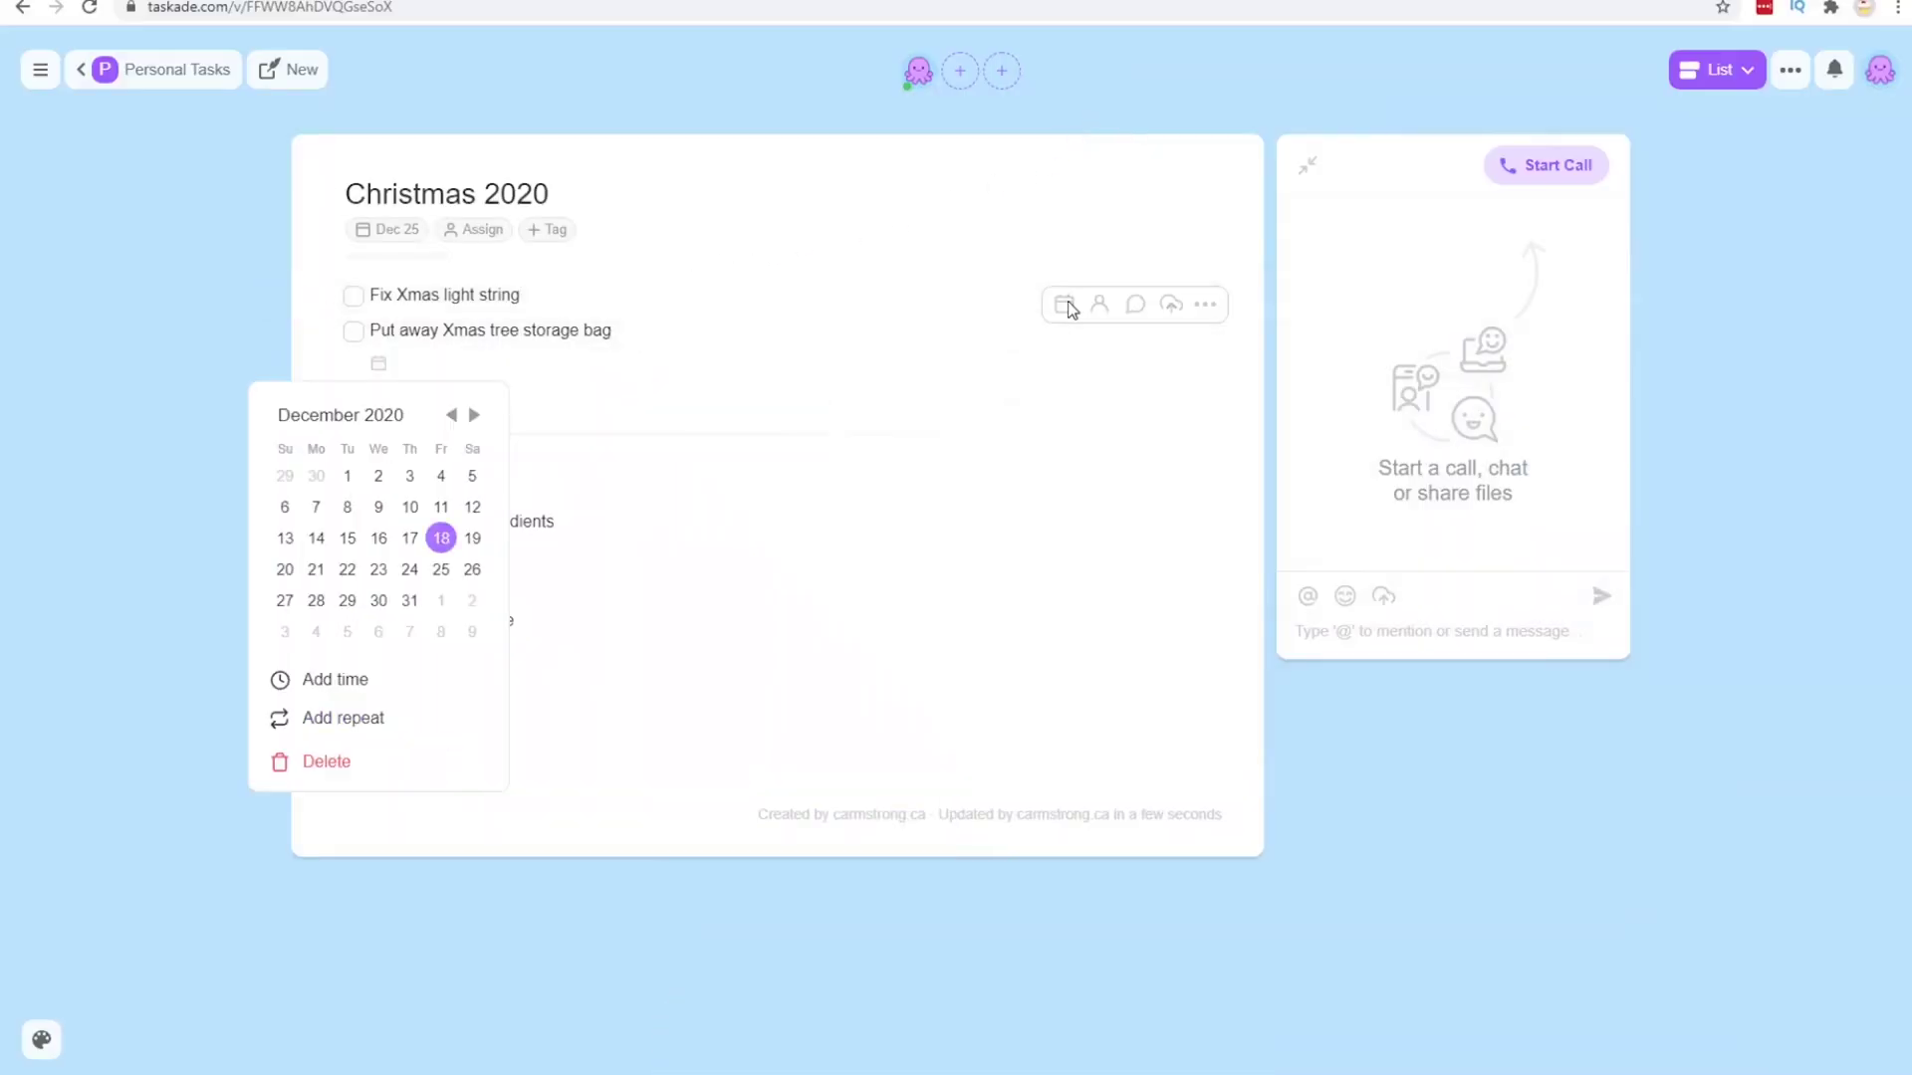
click(410, 570)
click(917, 291)
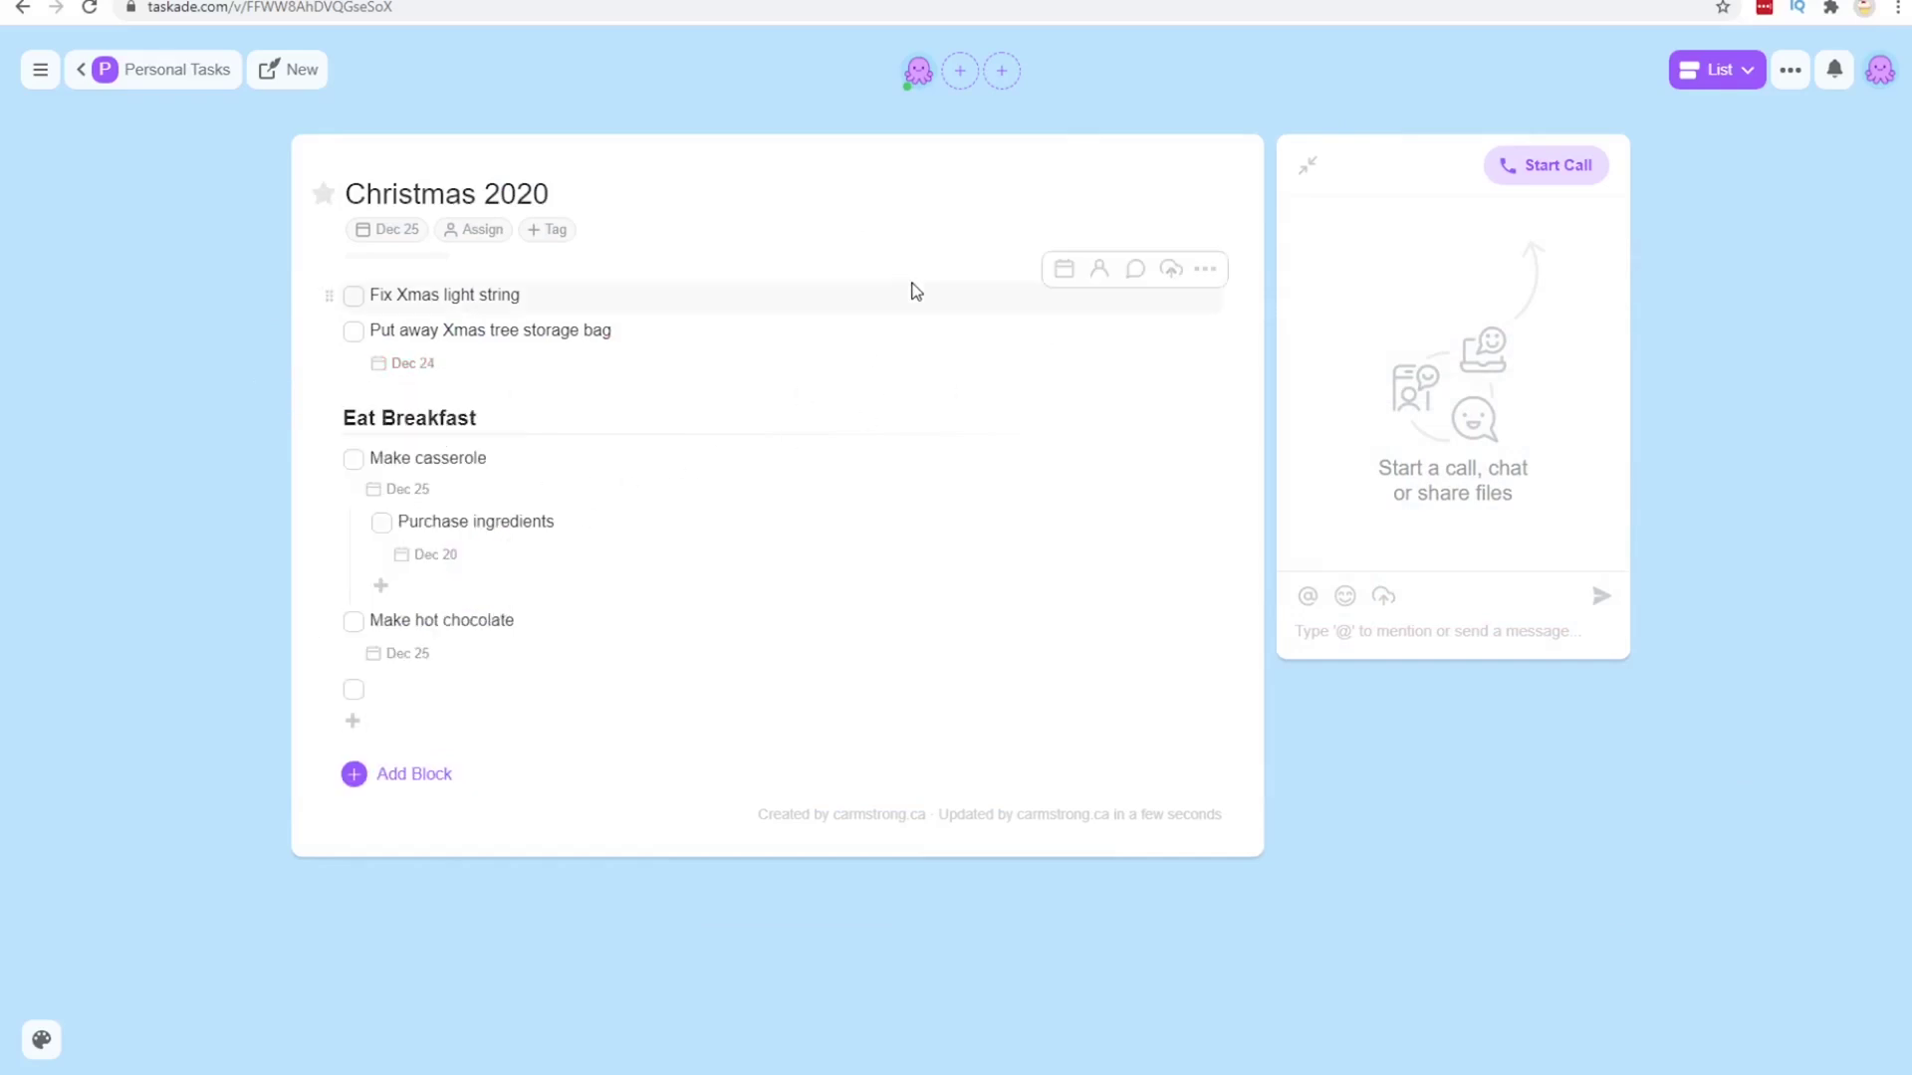
Step: Date Fix Xmas light string December 8, then change it to December 18
click(1065, 271)
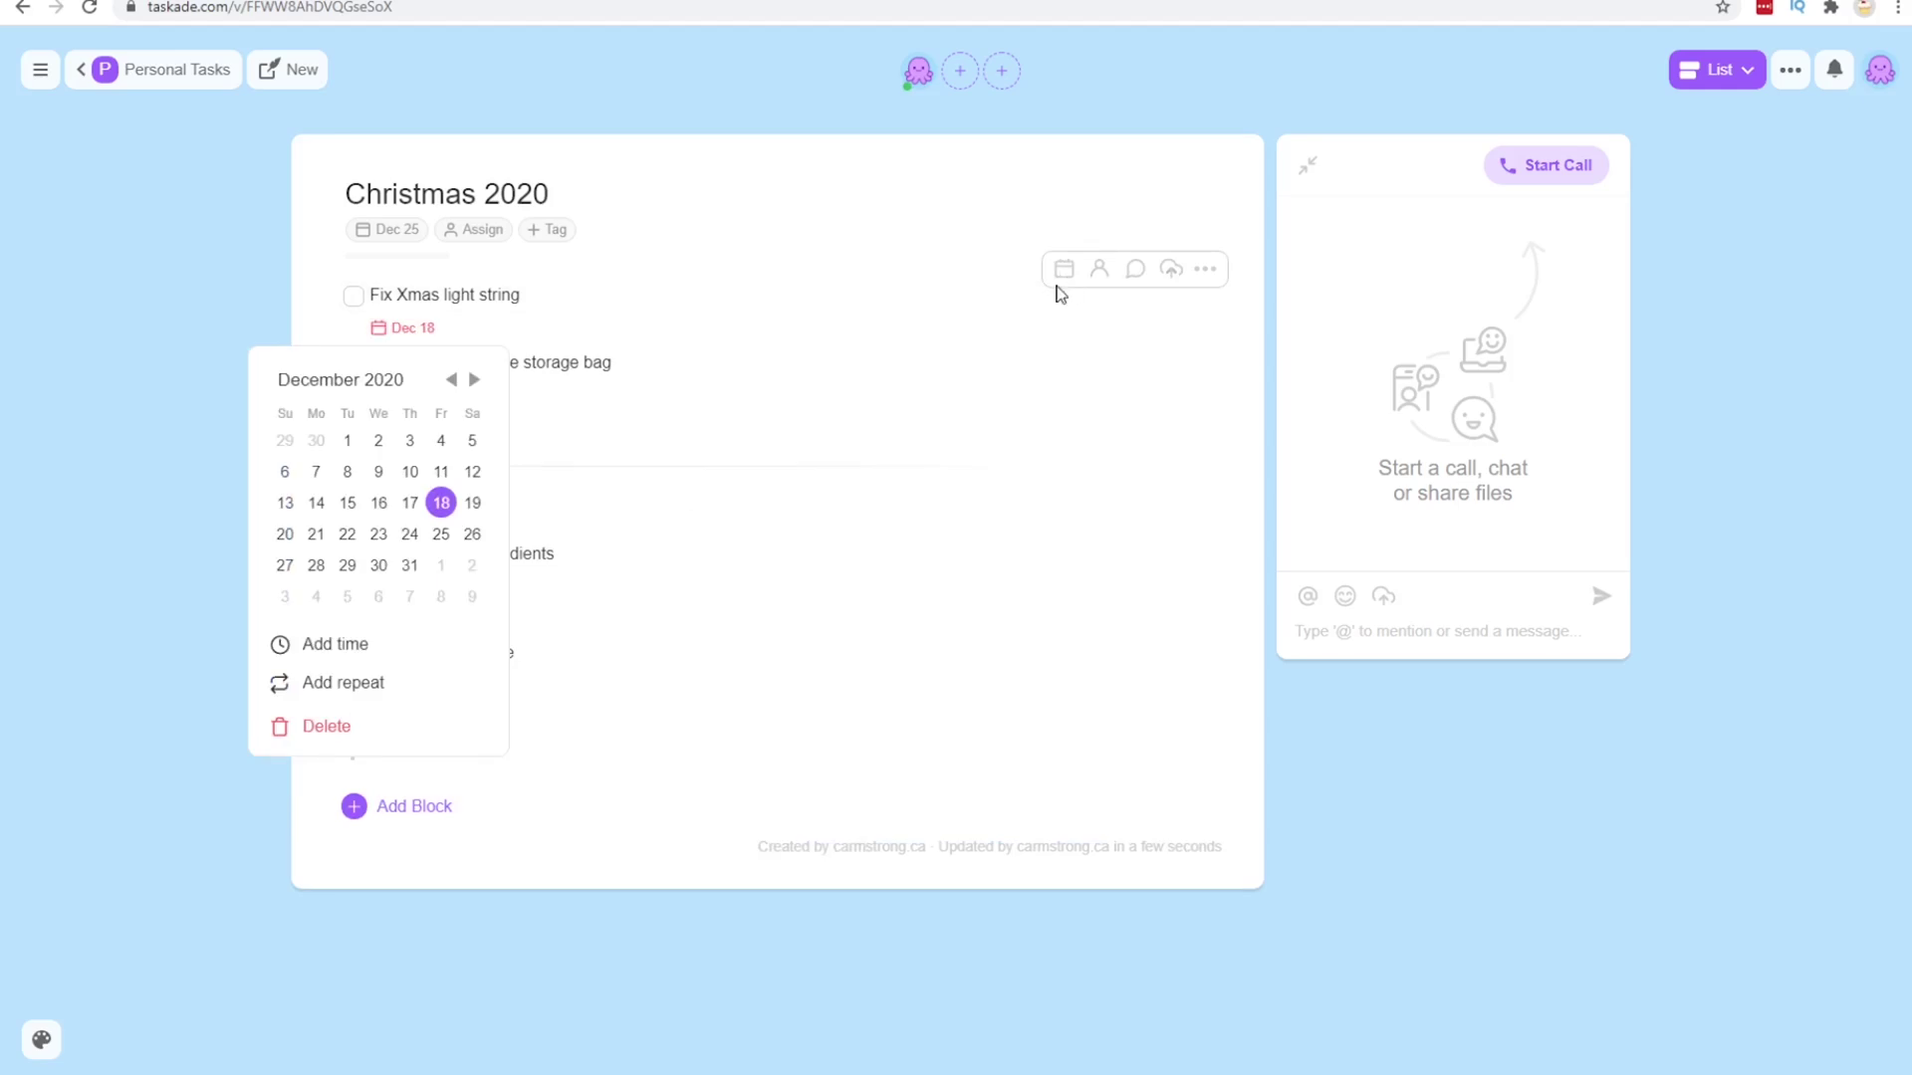
click(349, 472)
click(1116, 416)
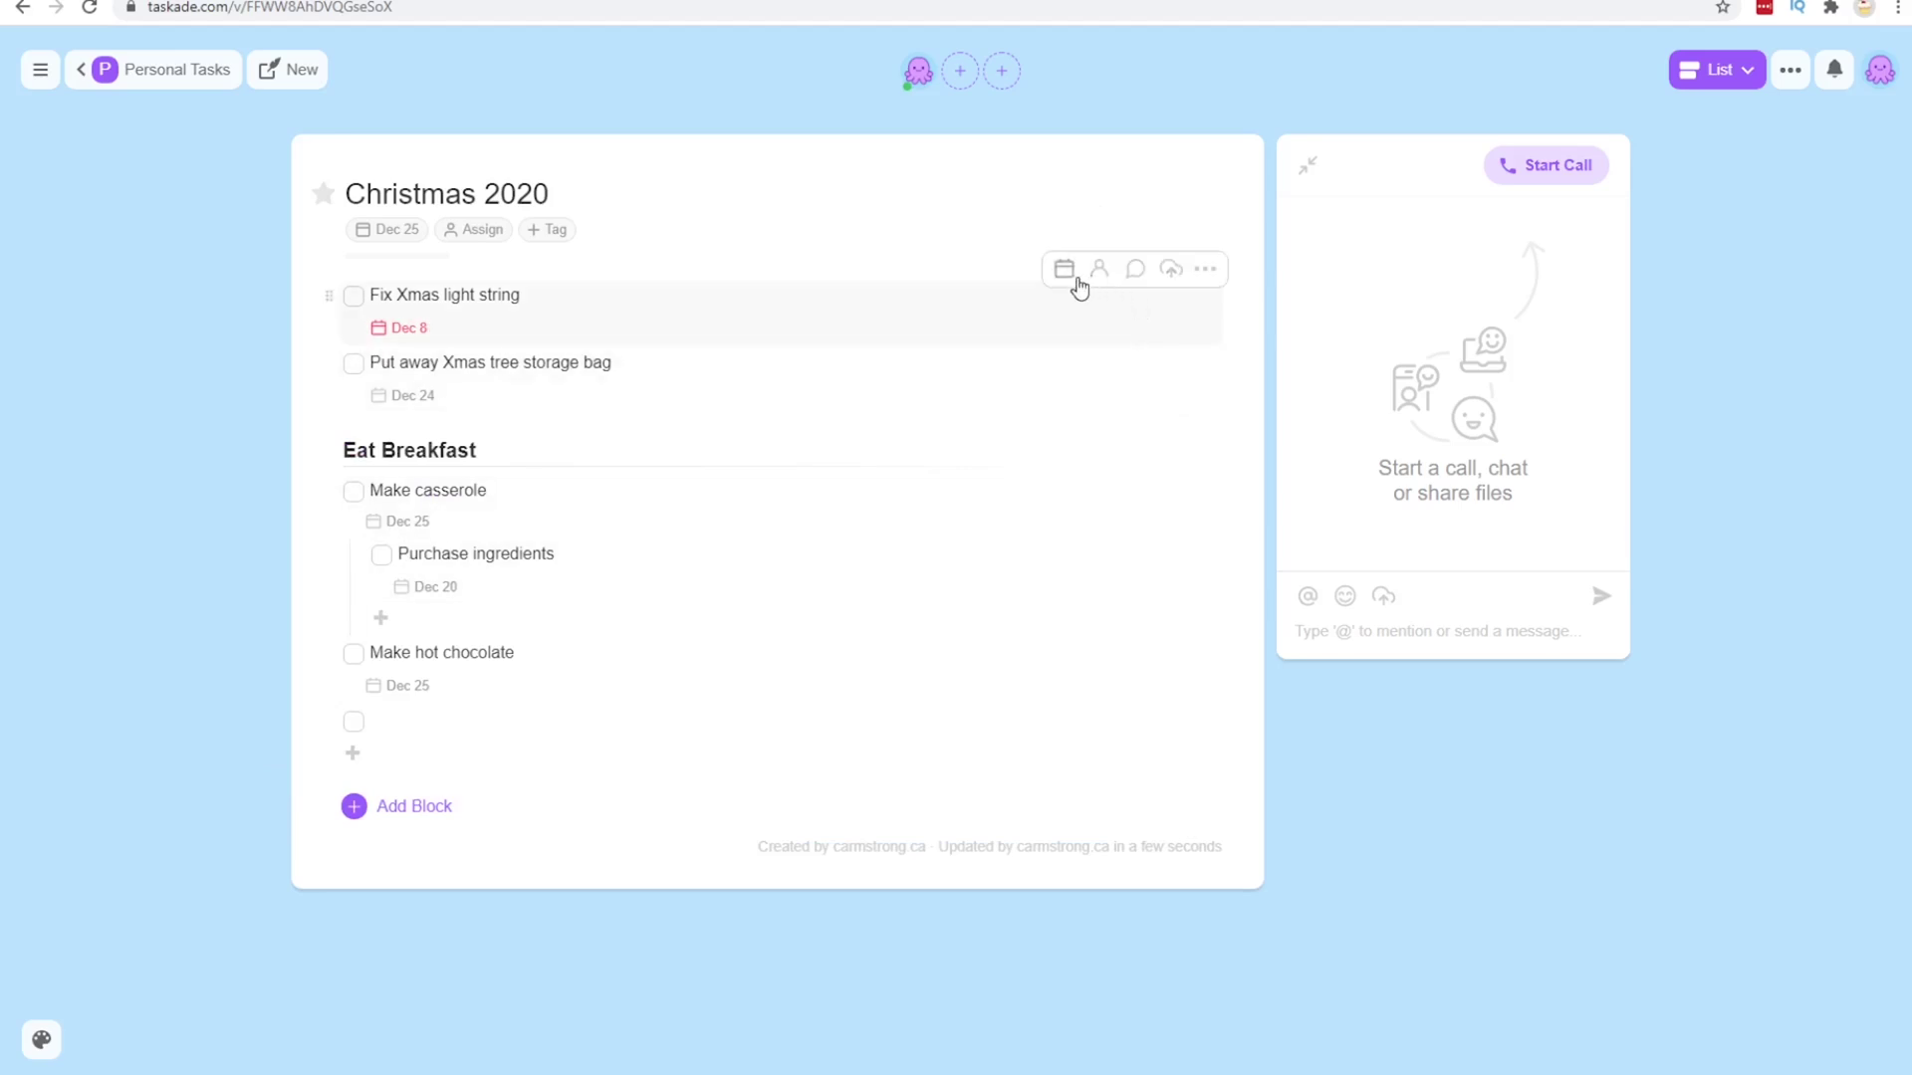
click(1064, 270)
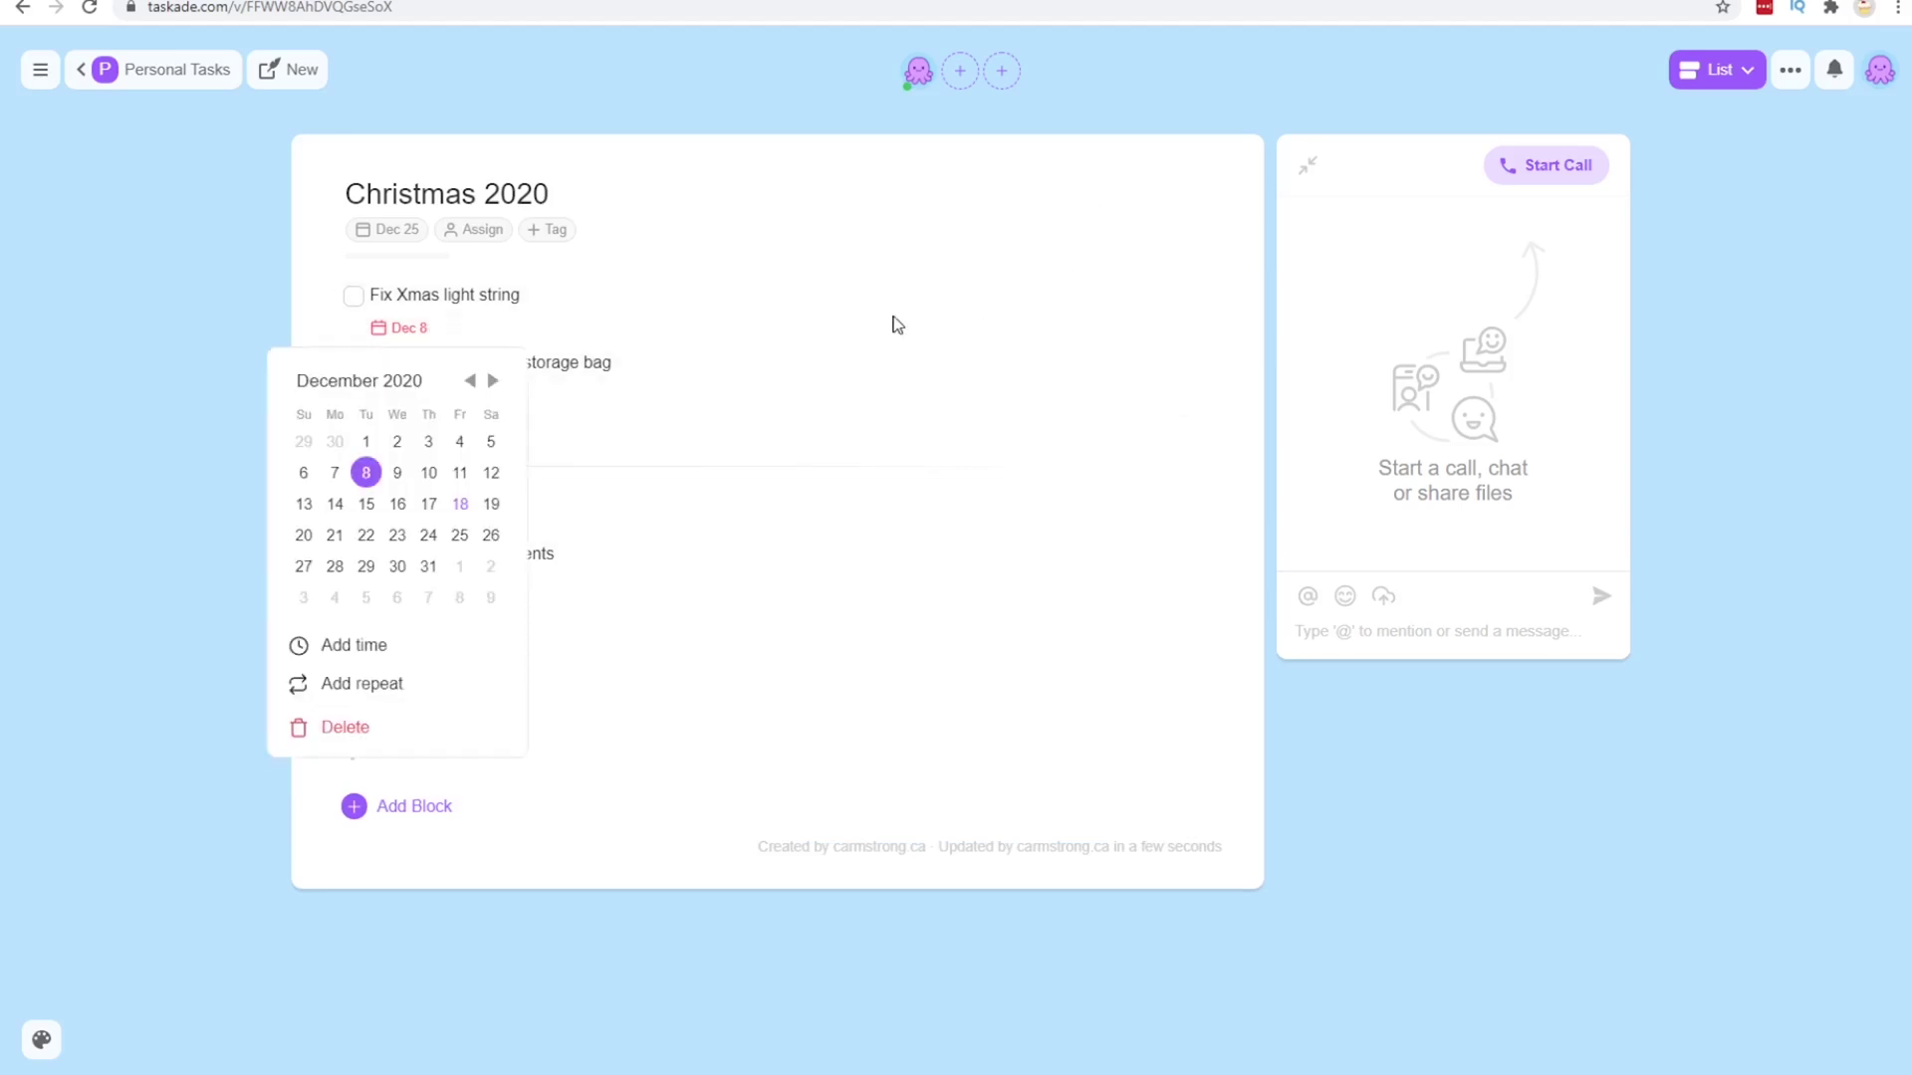
click(460, 505)
click(1142, 191)
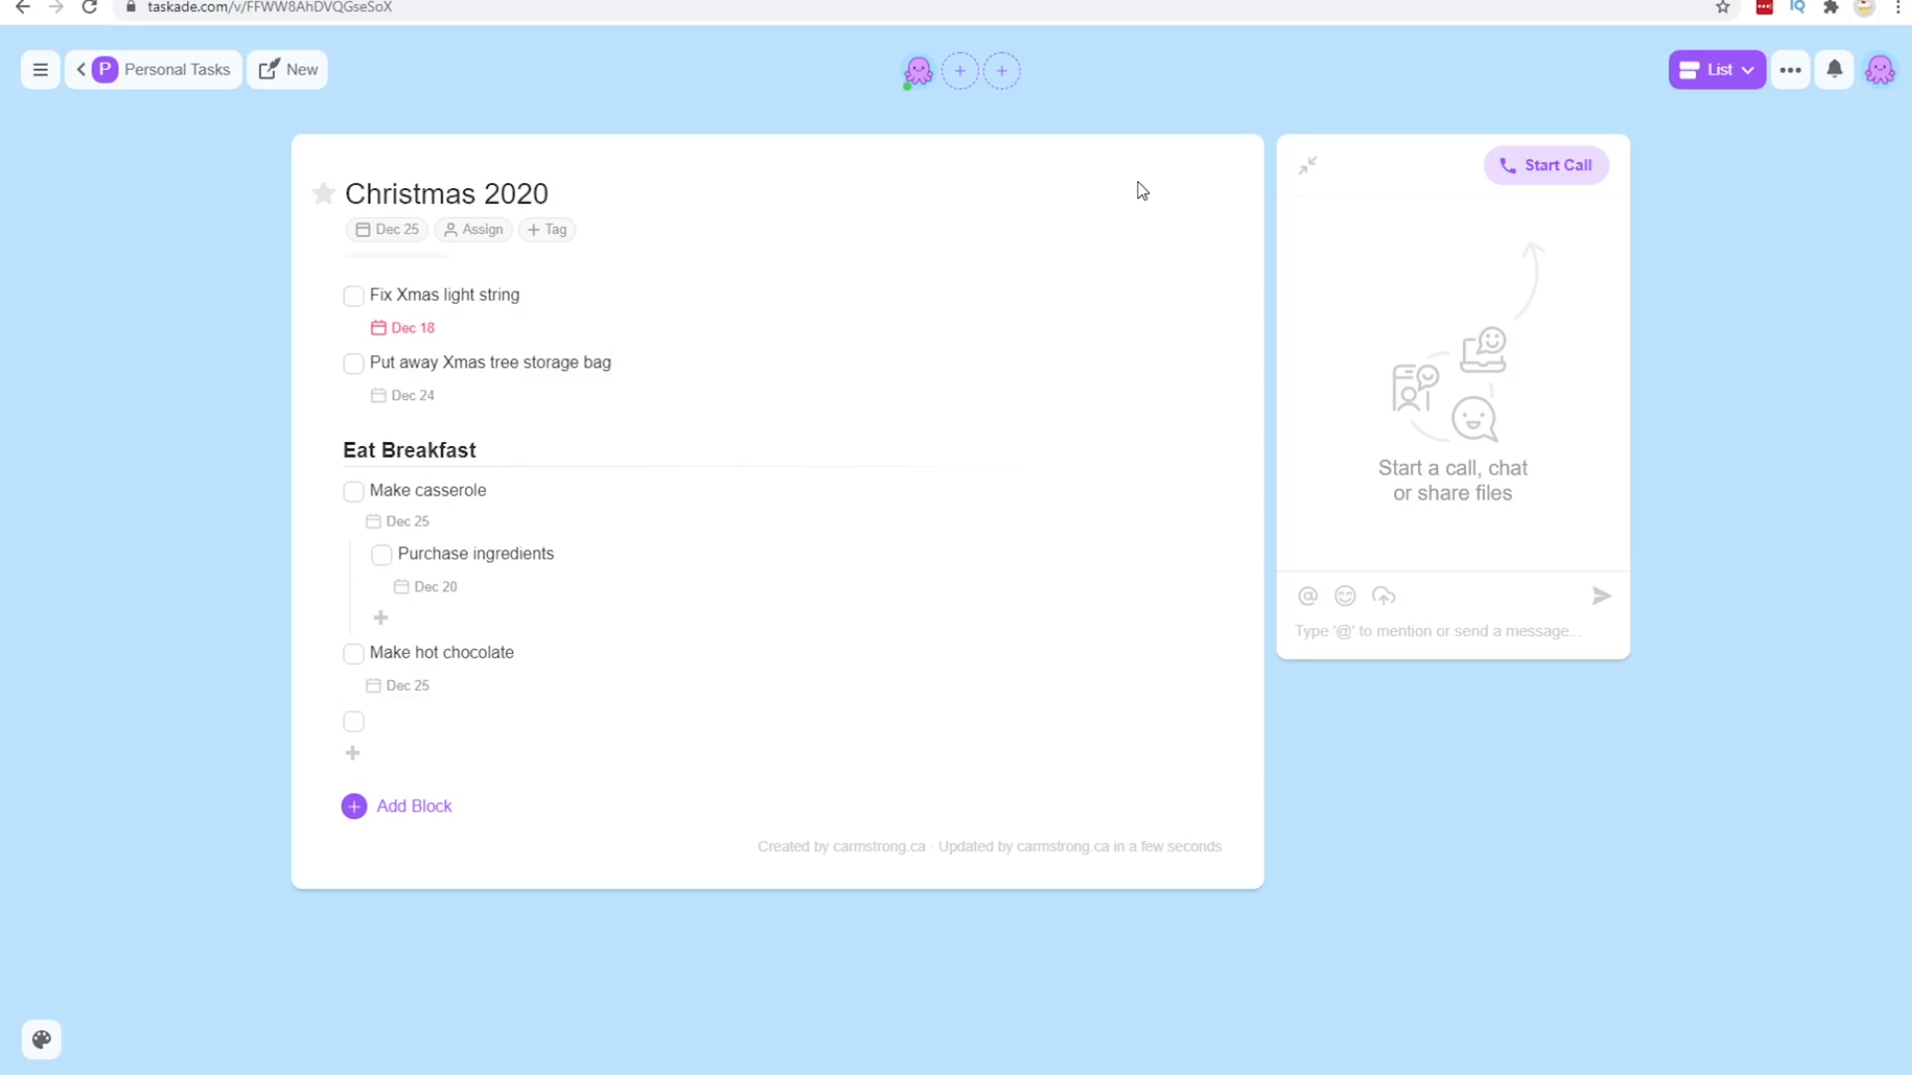
Step: Switch the Christmas 2020 project to Board, Action and Mind Map views in turn
click(1748, 71)
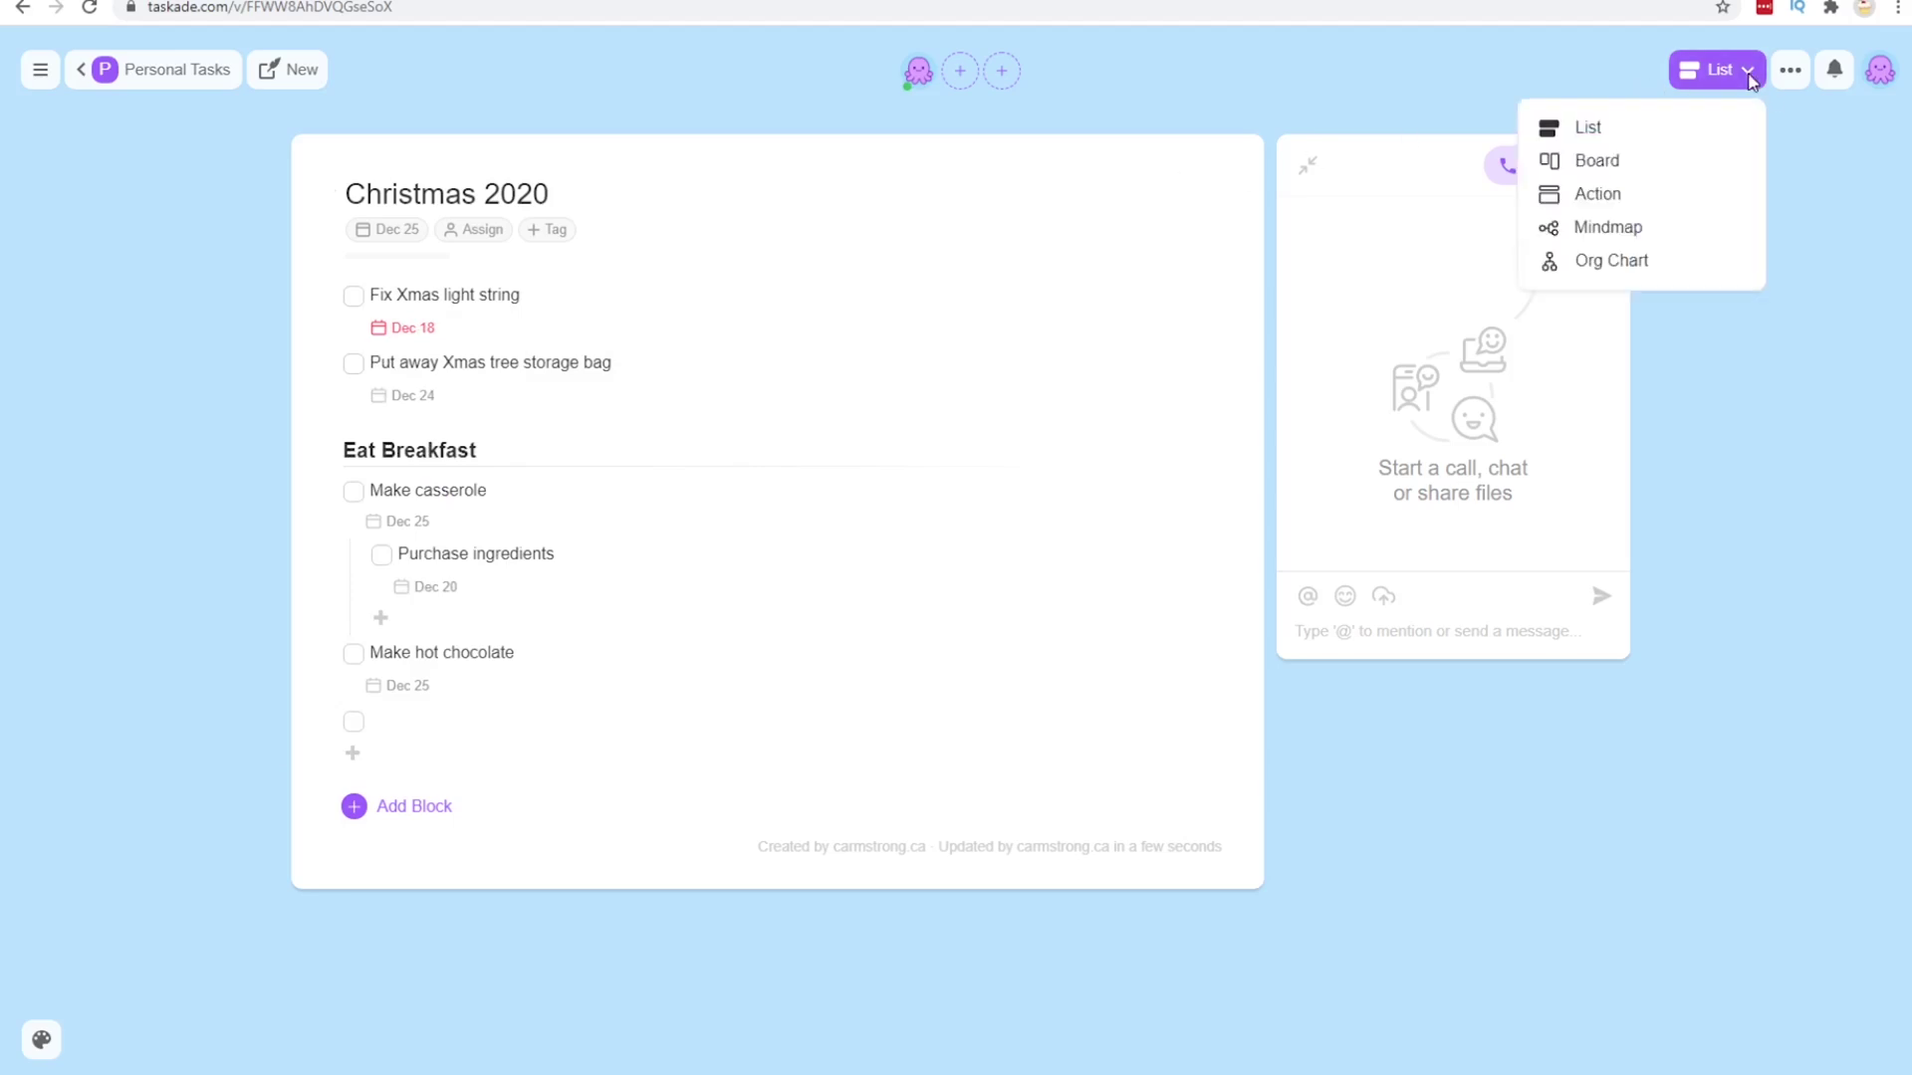
click(1699, 165)
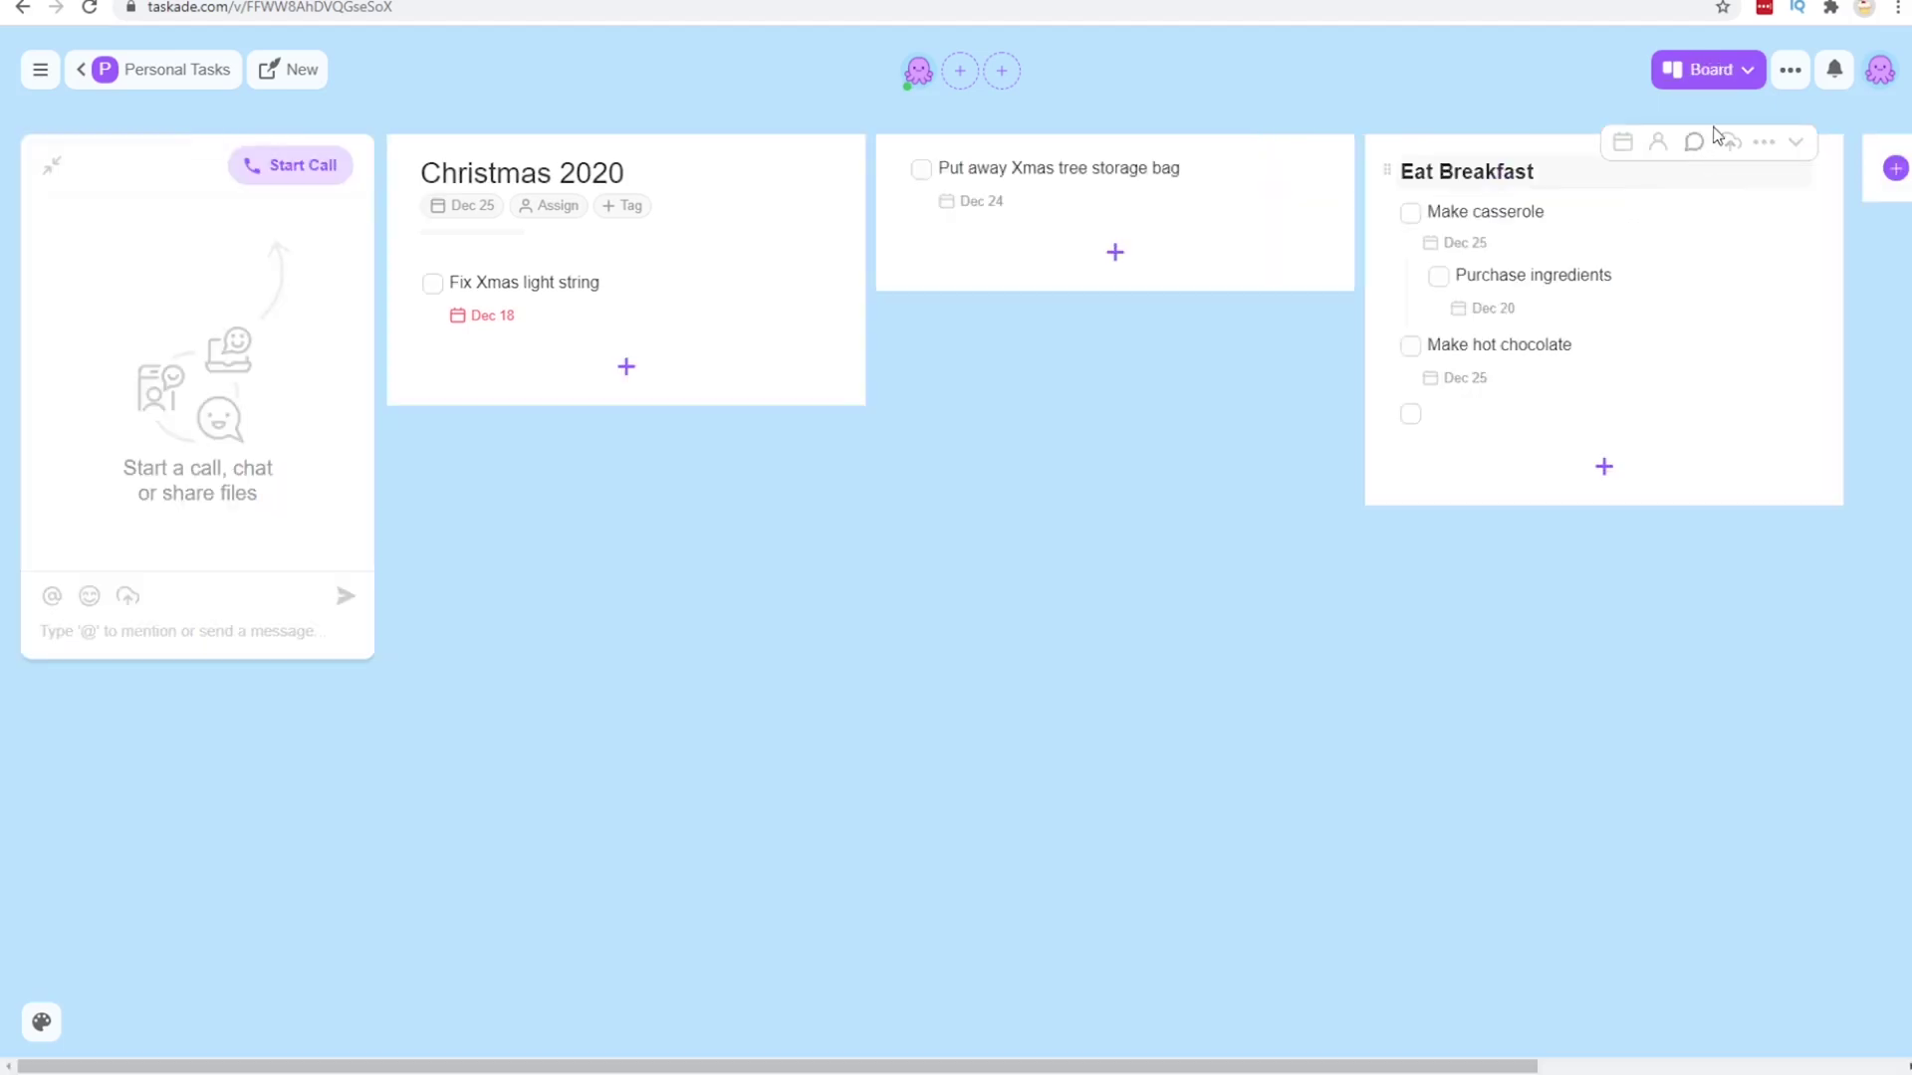
click(1744, 65)
click(1619, 197)
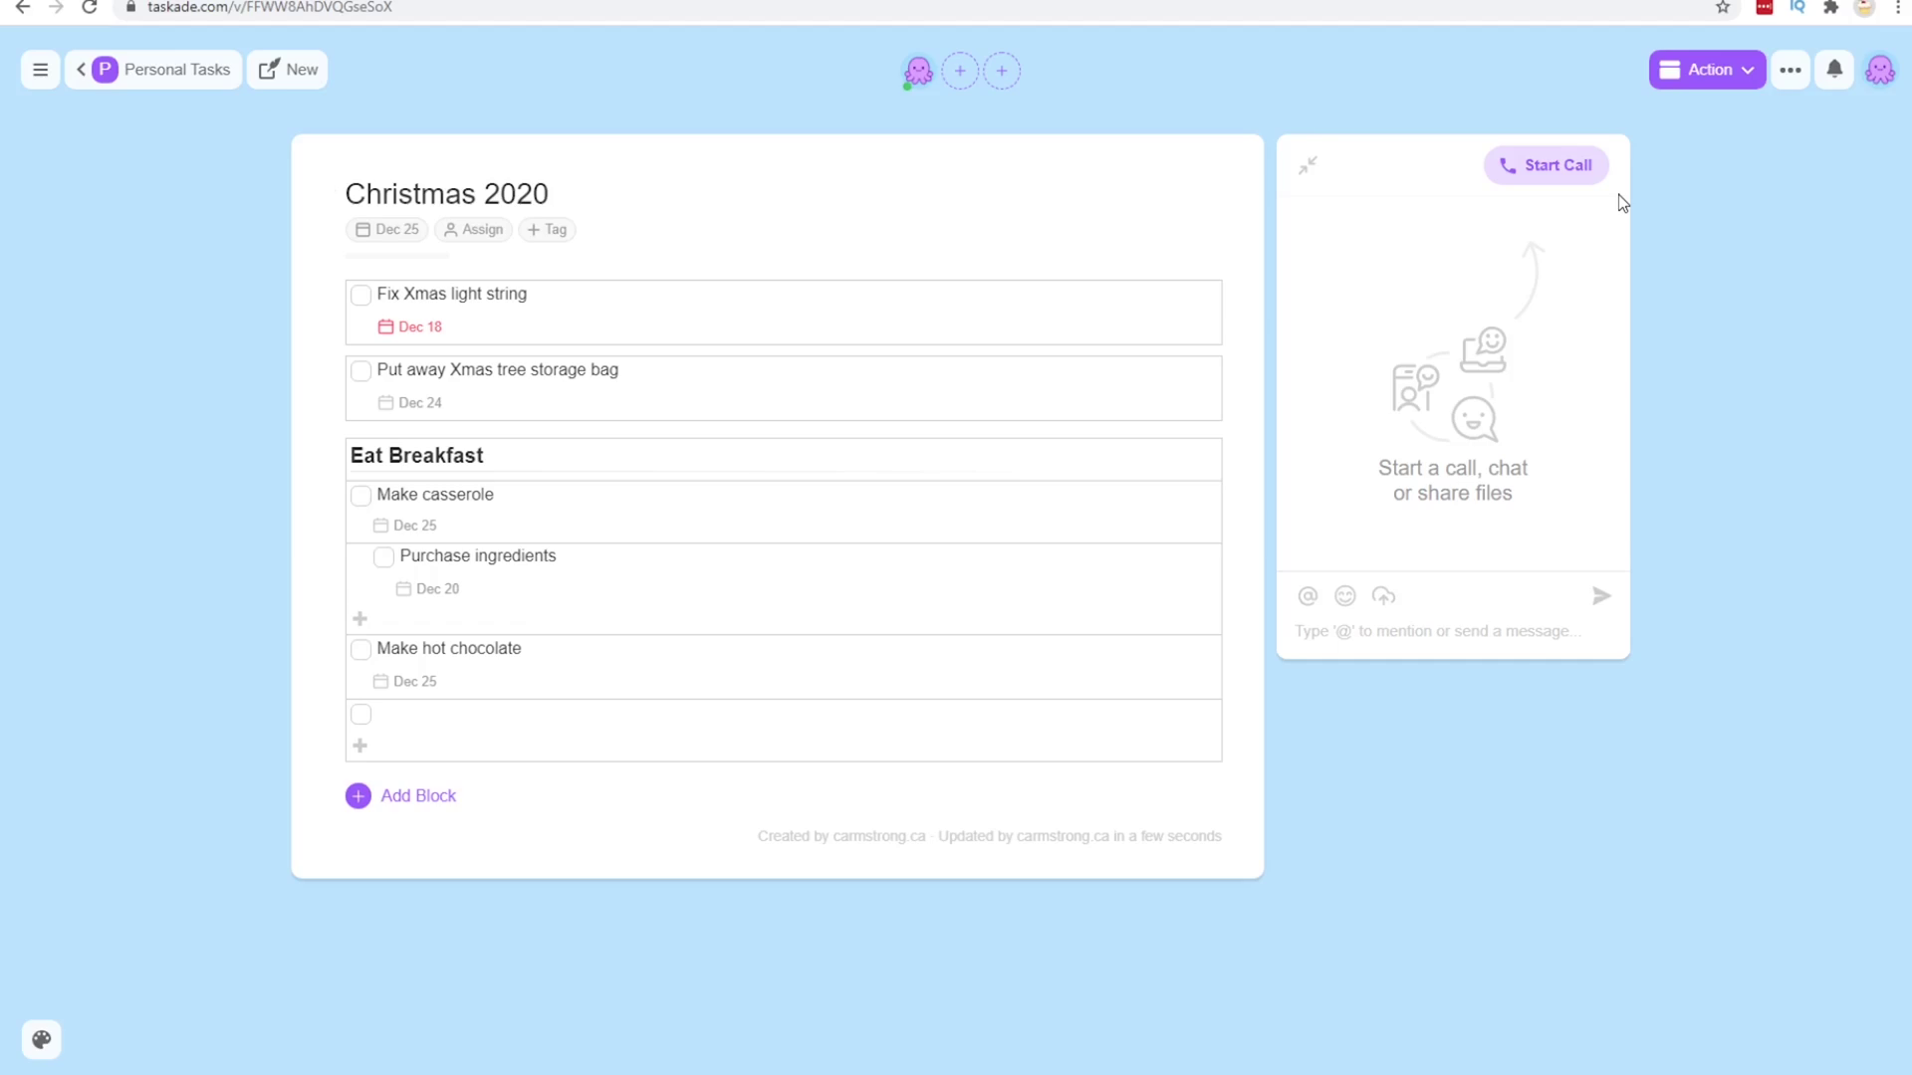
click(1742, 69)
click(1607, 228)
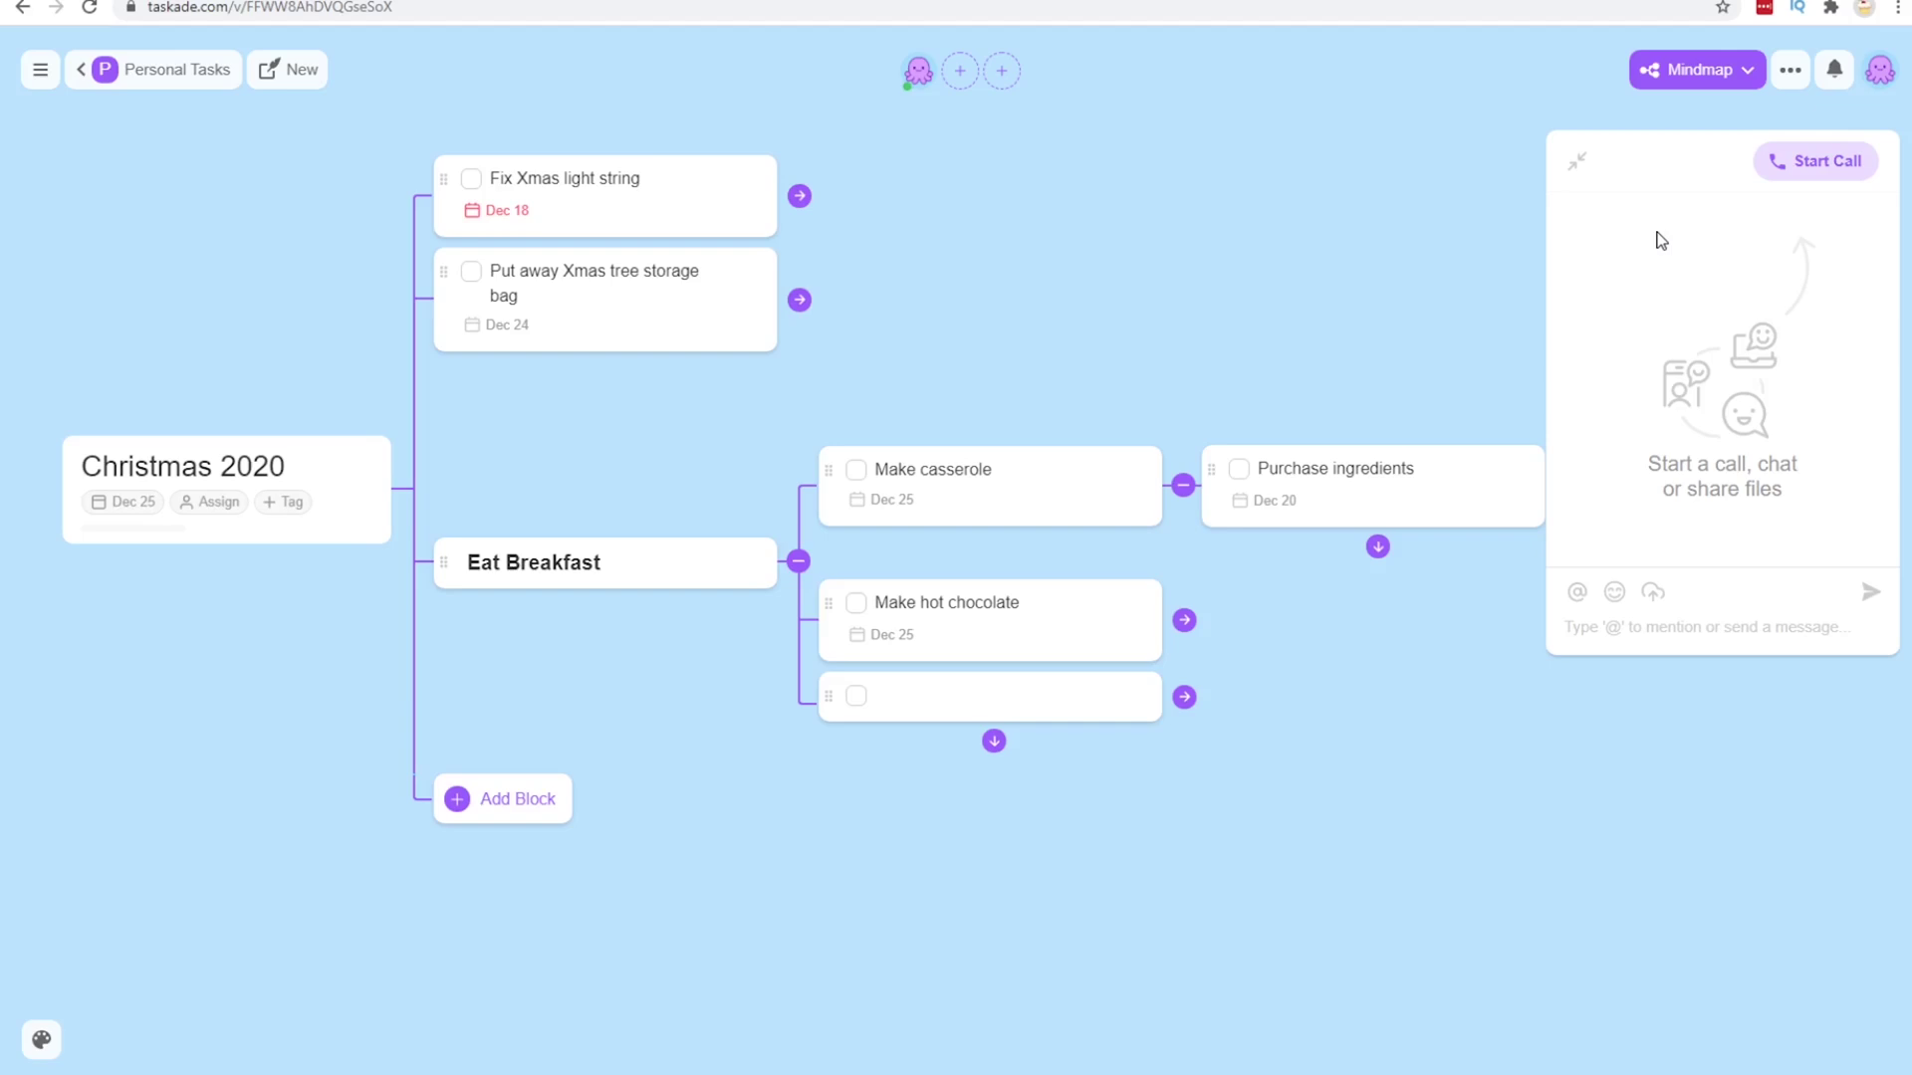
Step: Show the project as an Org Chart, then return it to List view
click(1698, 88)
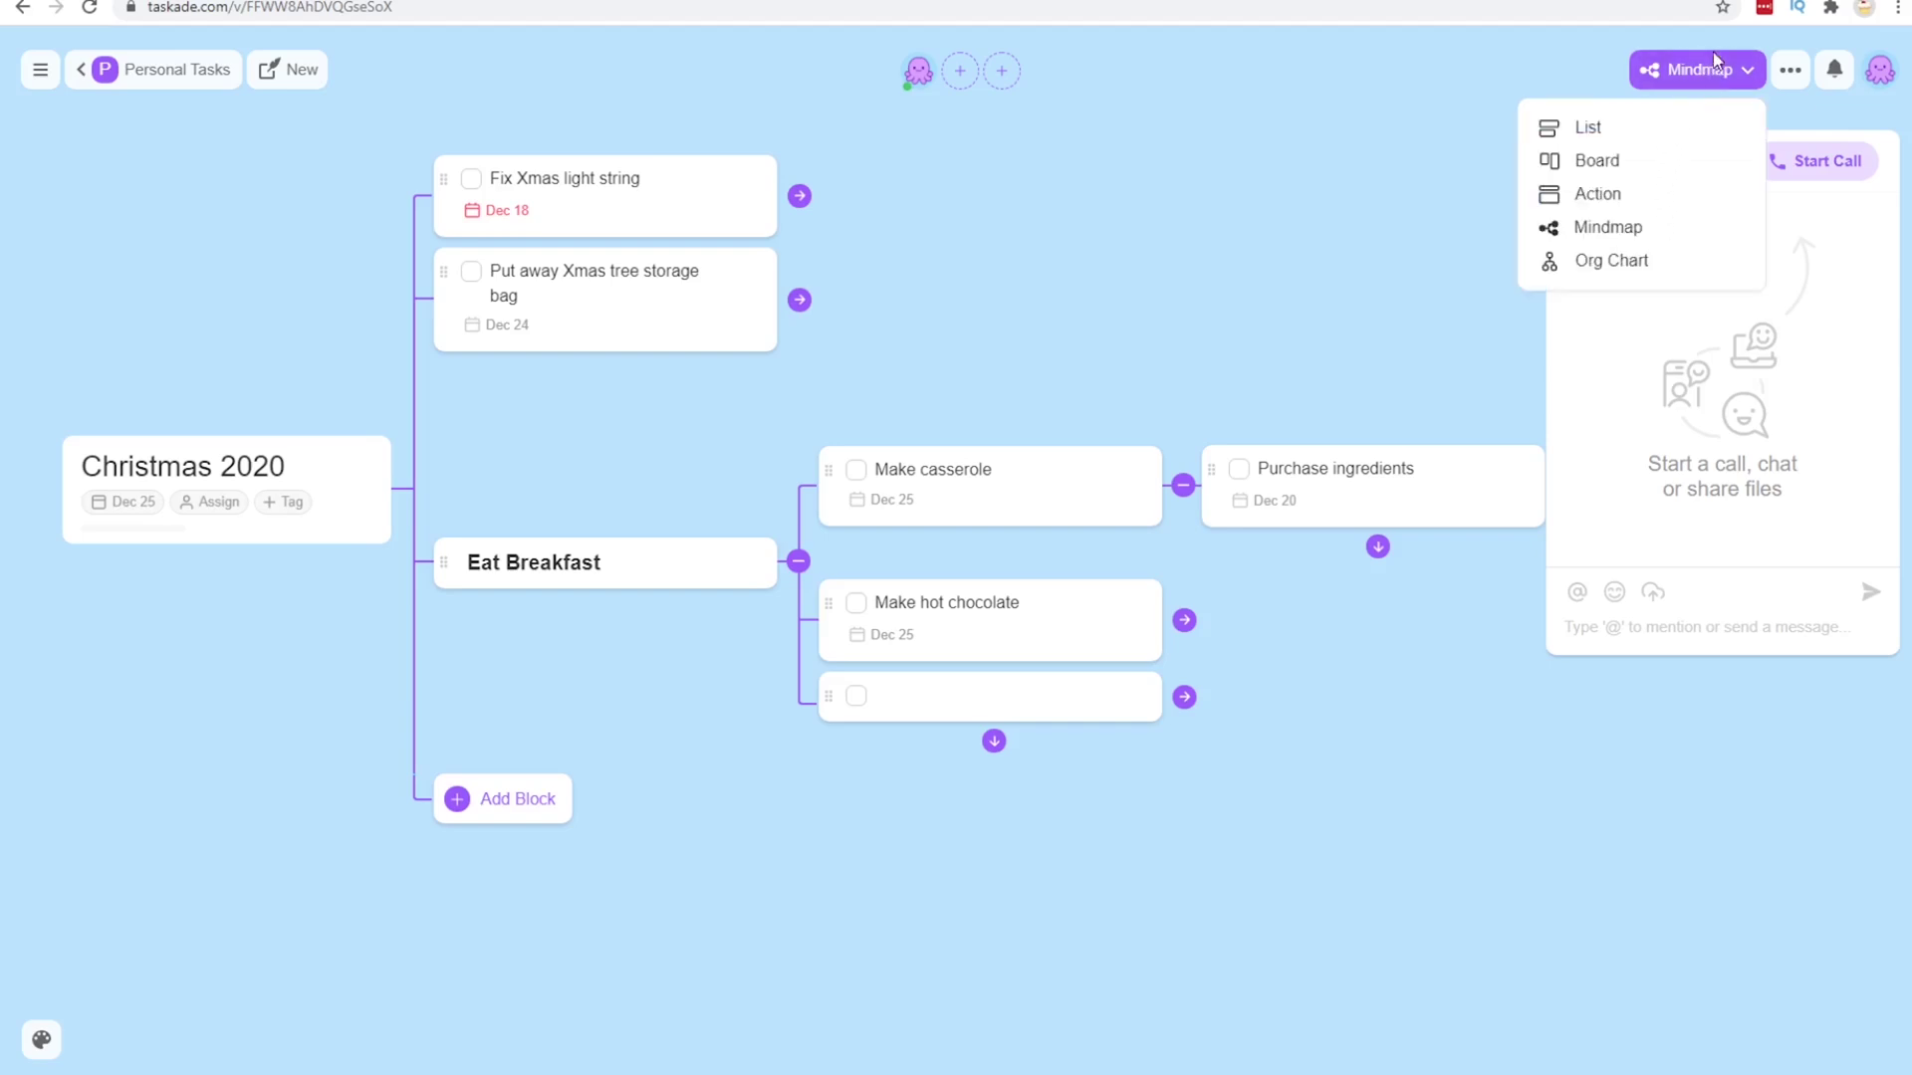
click(1659, 261)
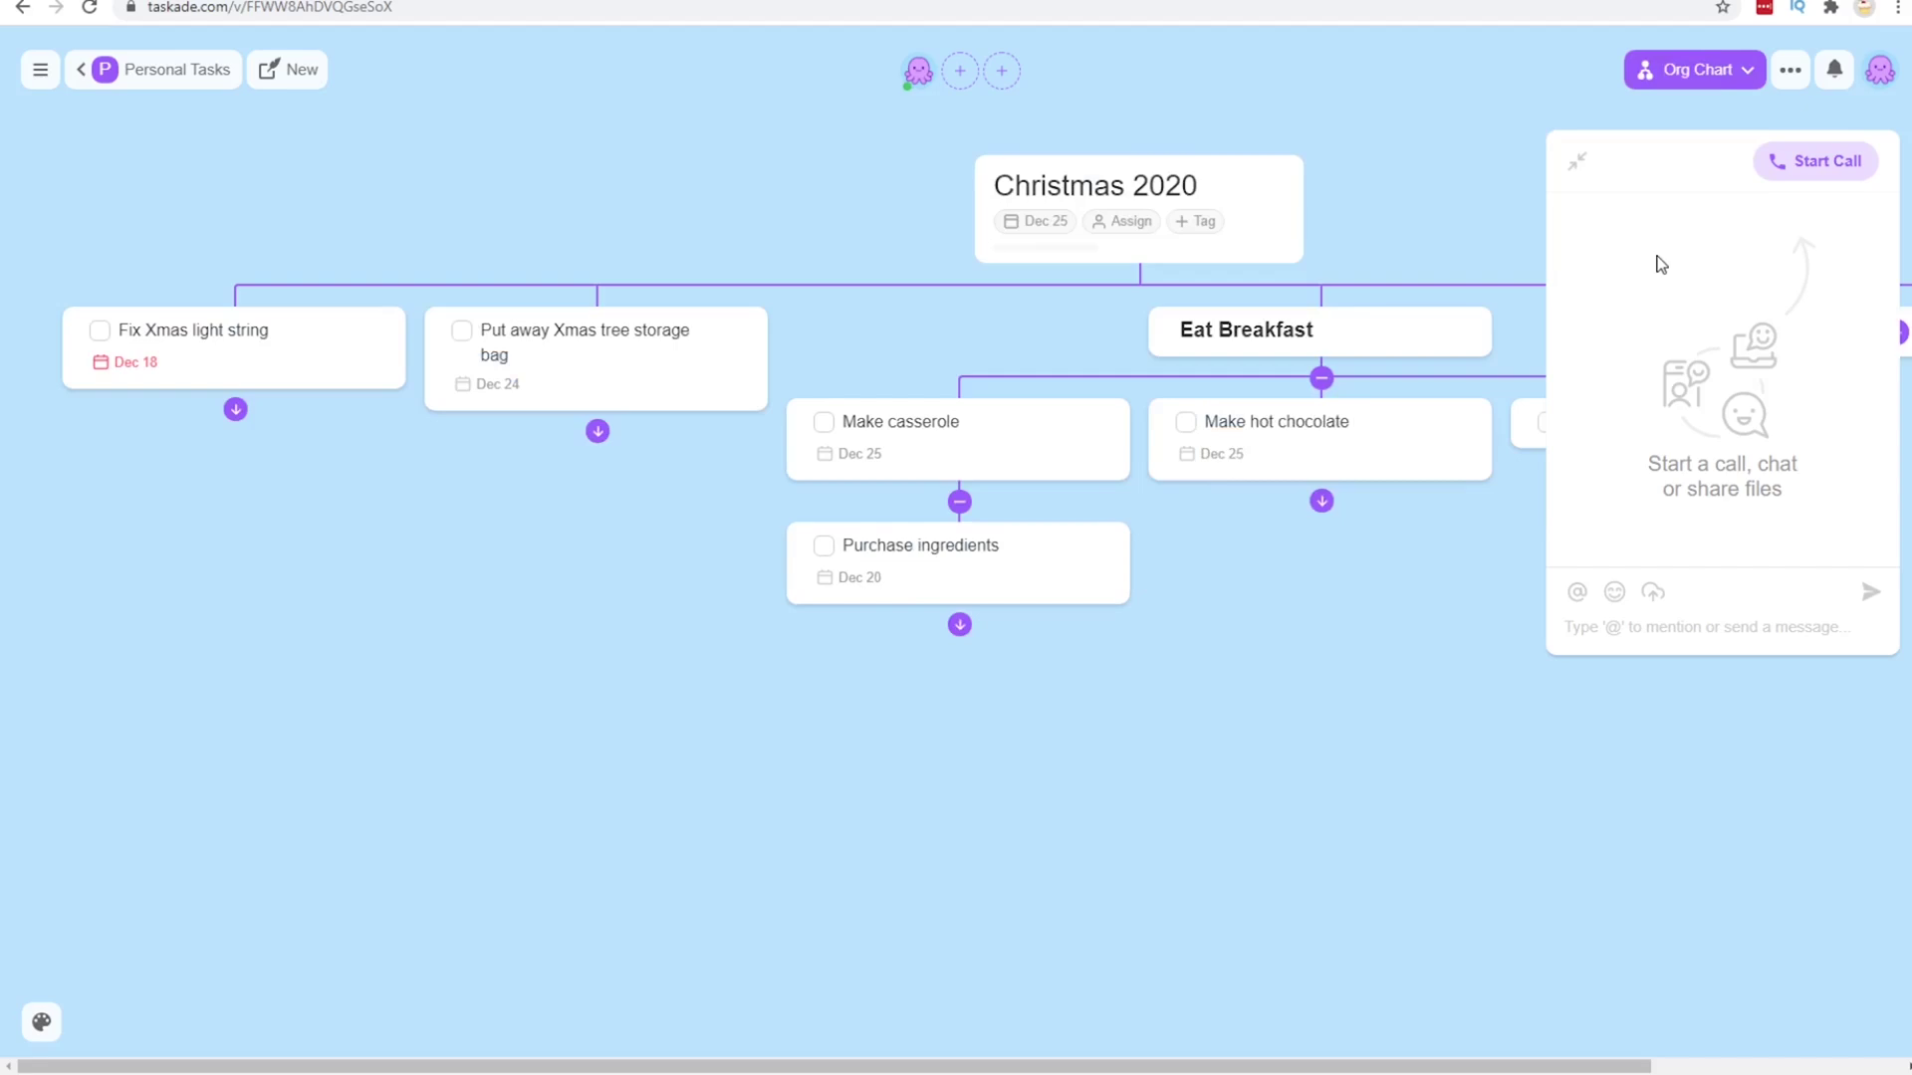
click(1701, 77)
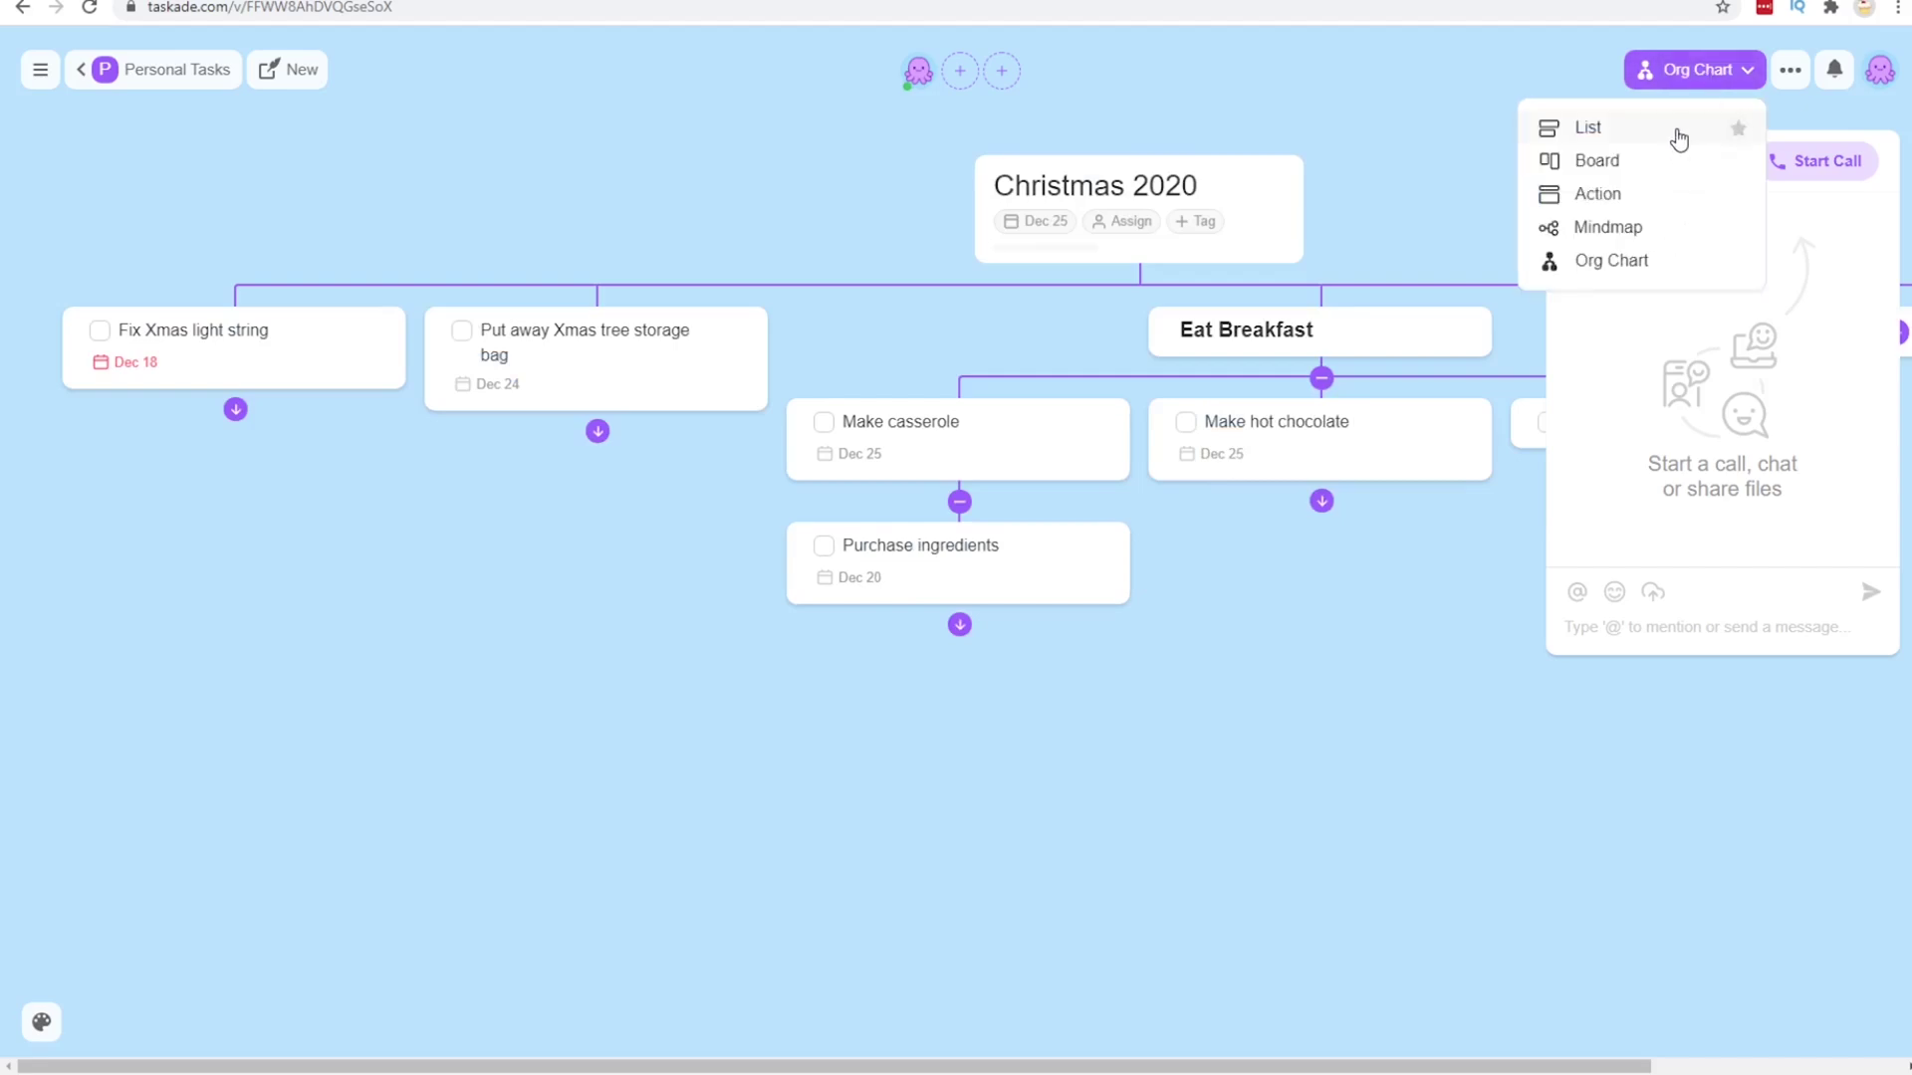
click(1679, 133)
click(1756, 80)
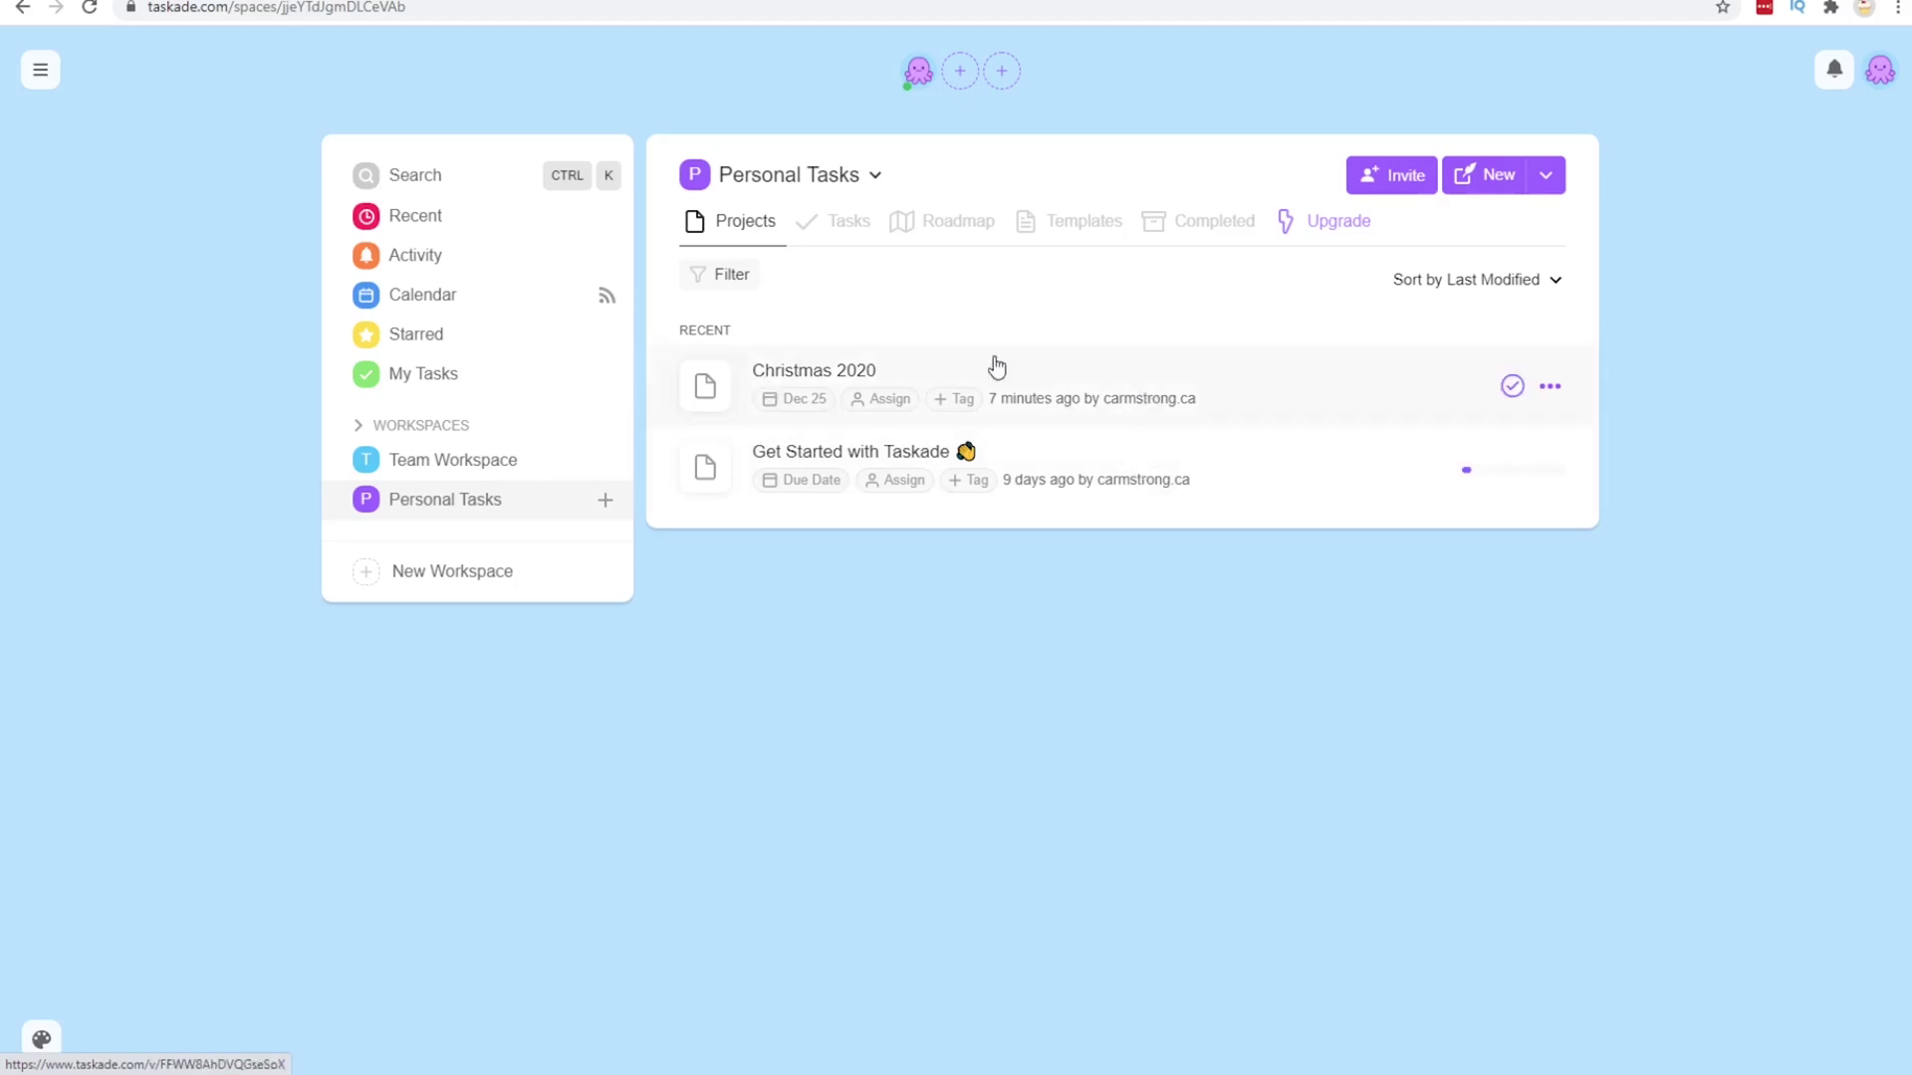
Step: Open the workspace filter, then view its Tasks list grouped by due date
click(721, 277)
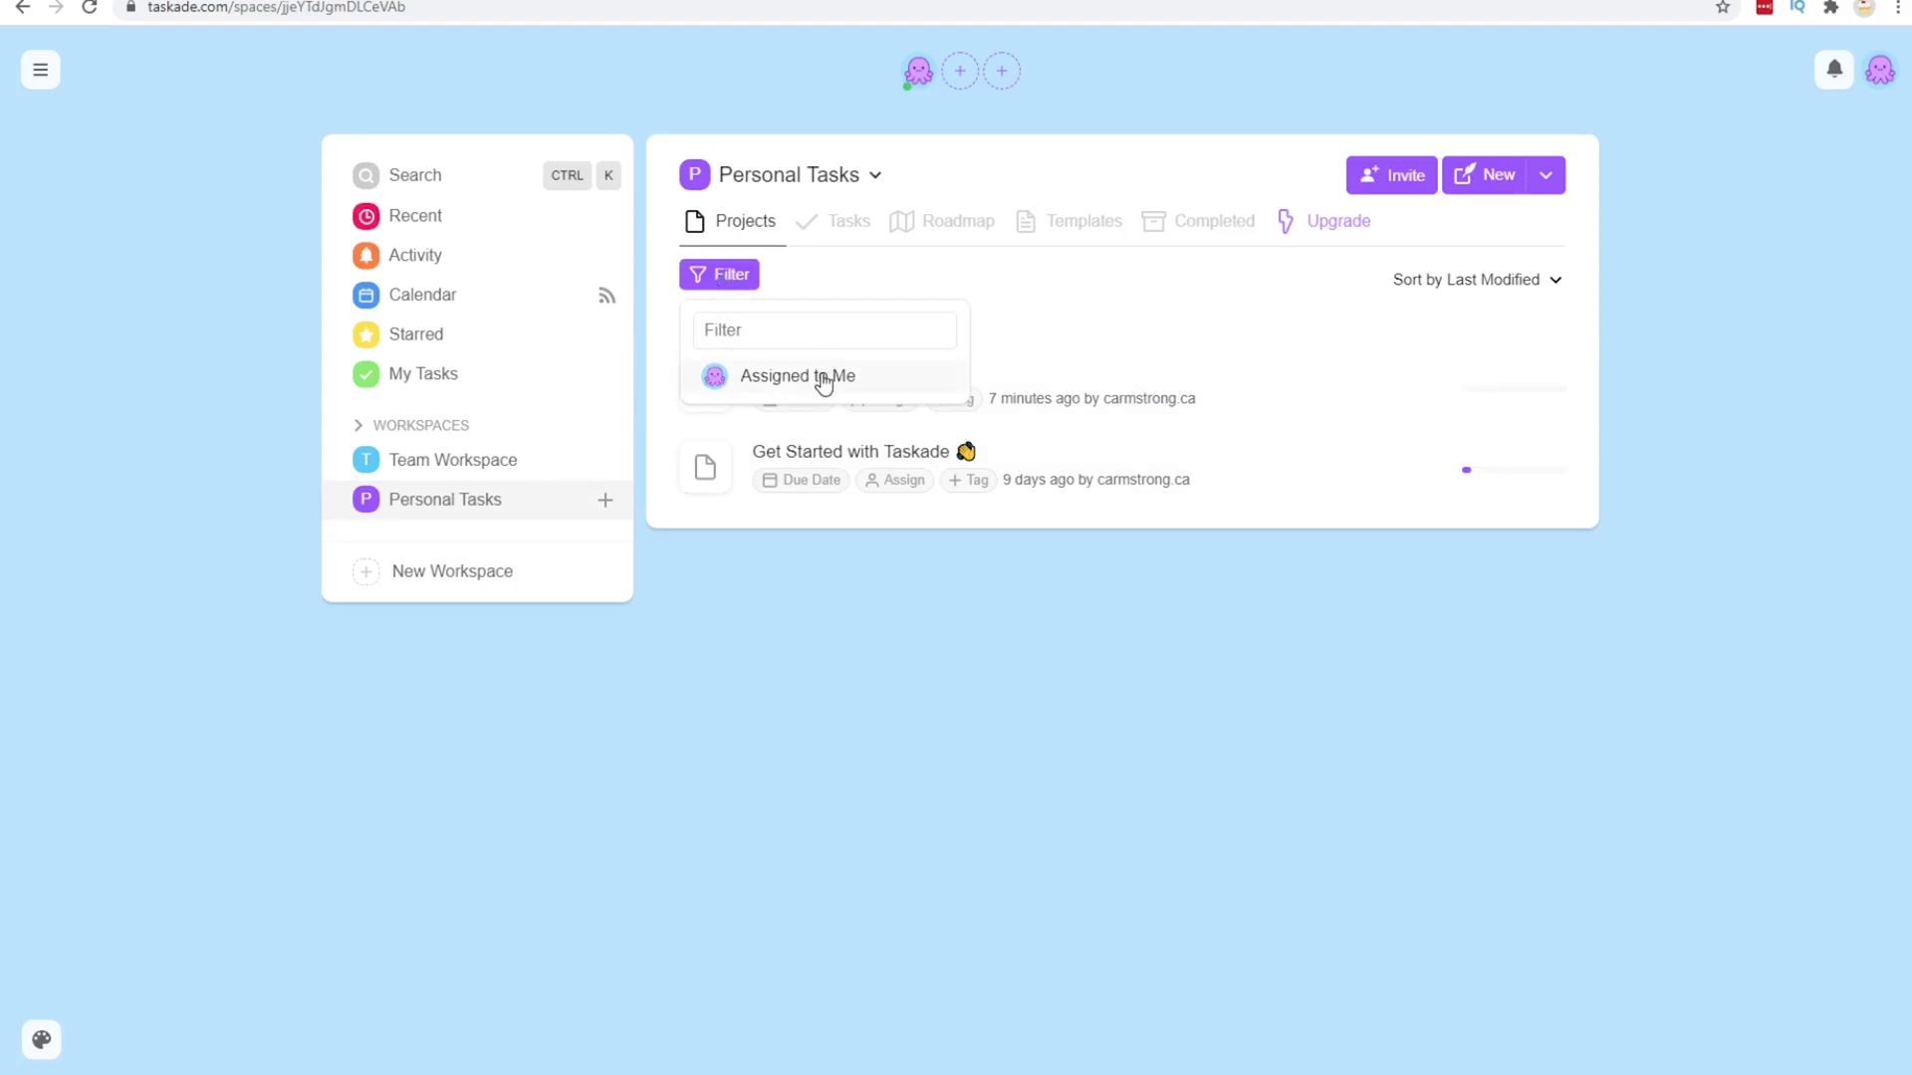
click(844, 229)
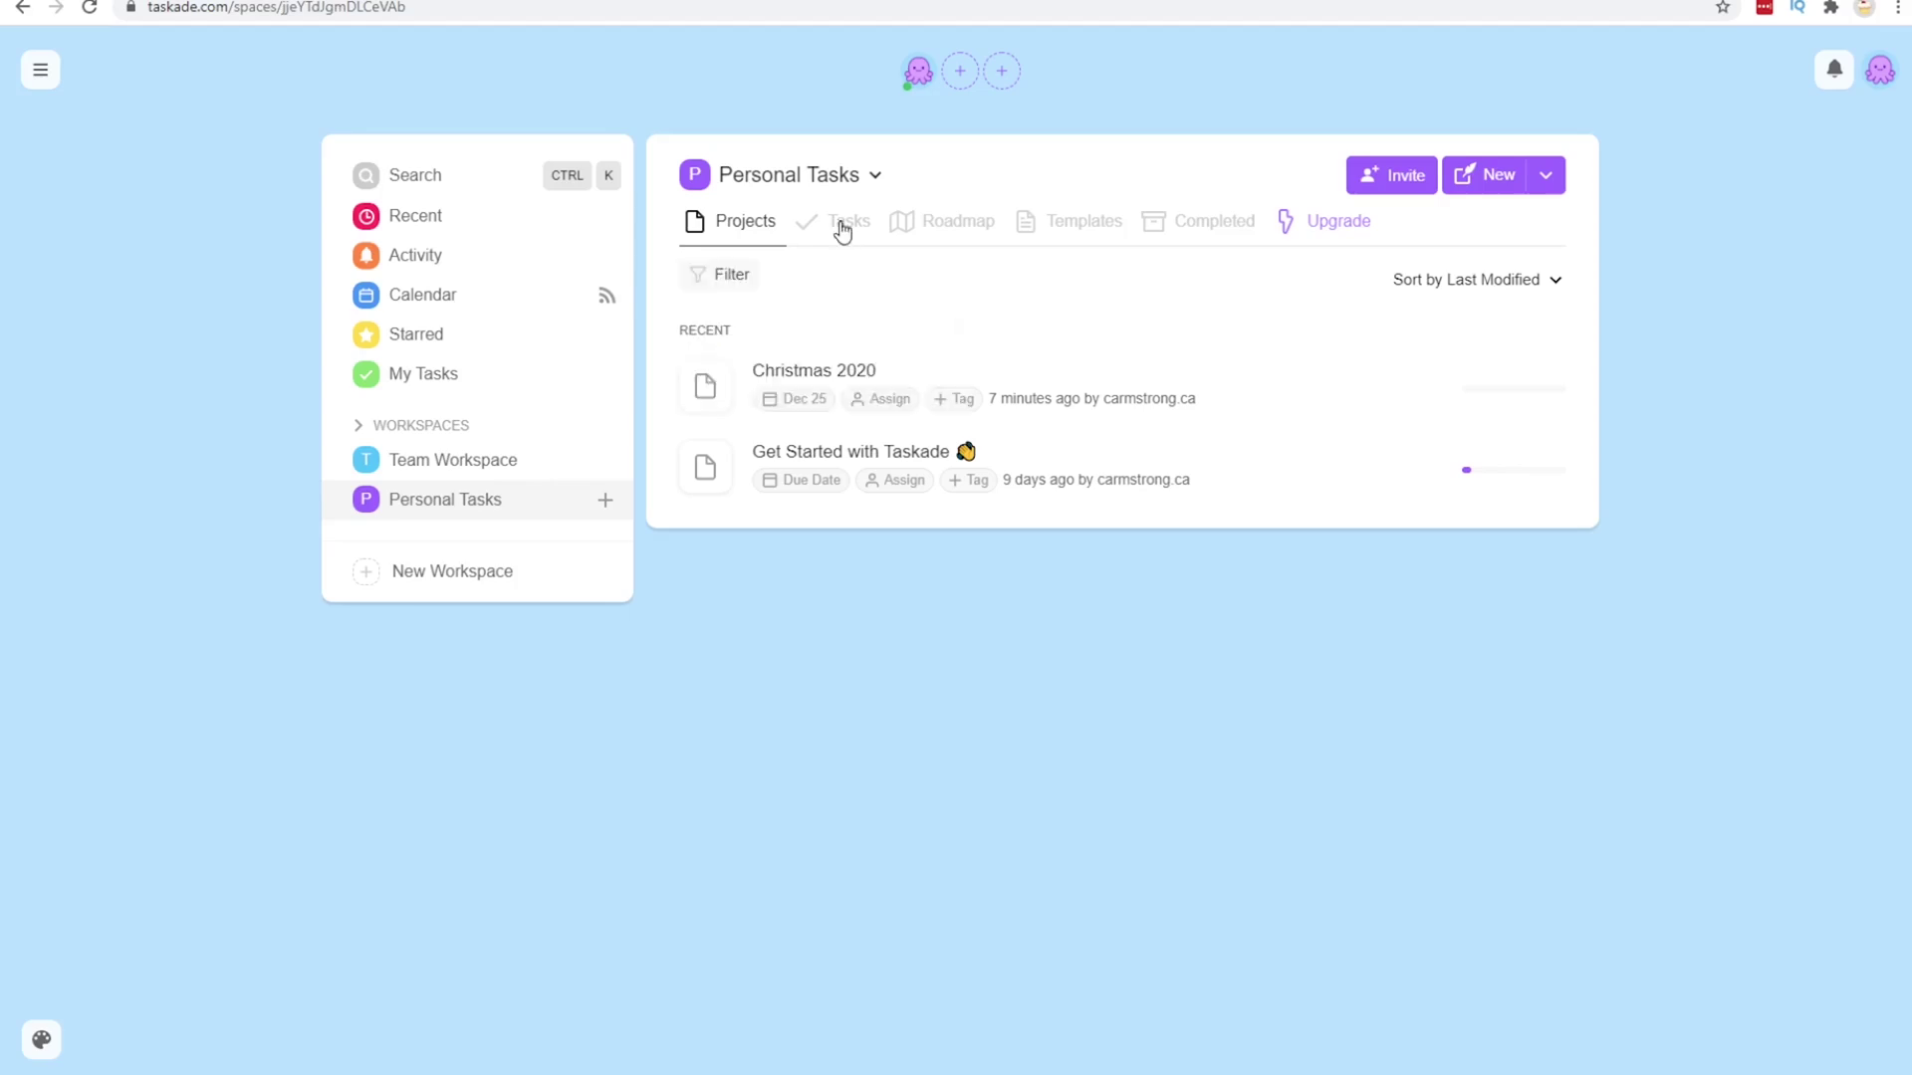
click(844, 229)
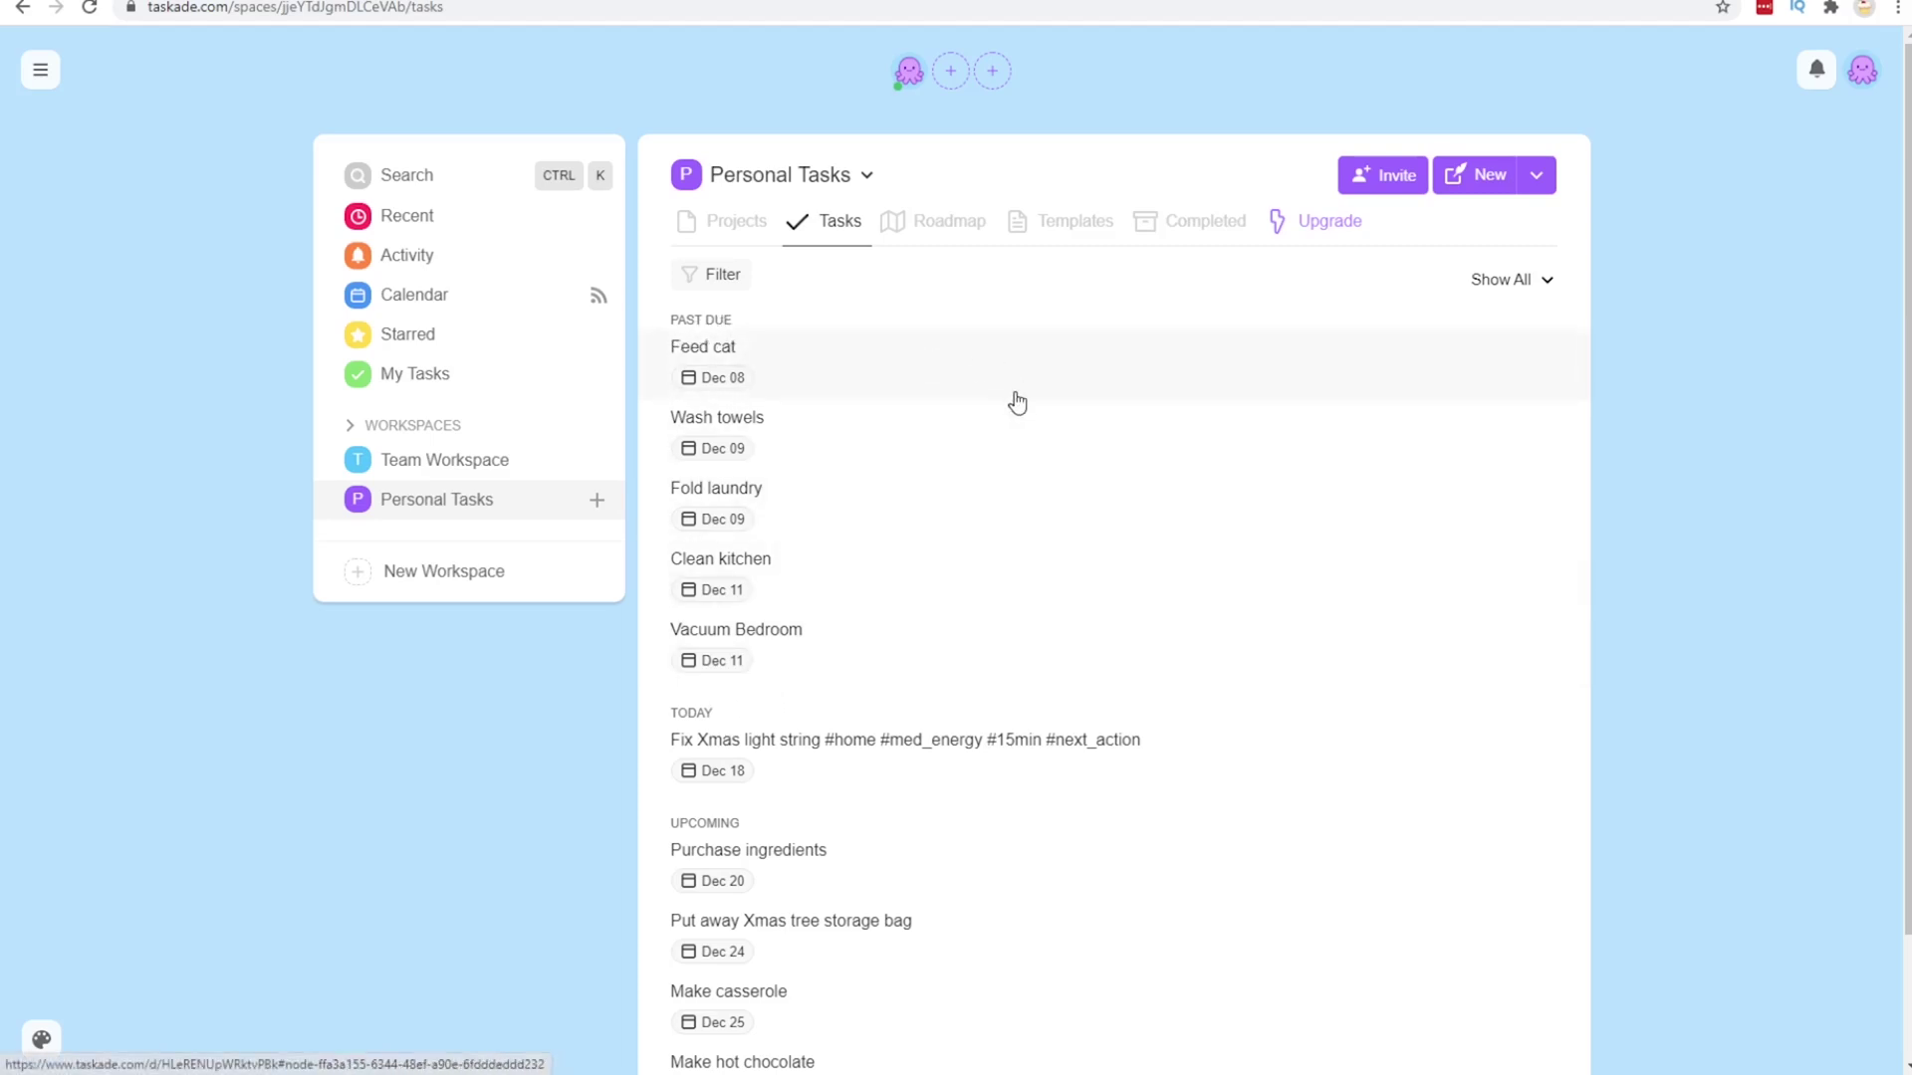
scroll(1015, 402, down, 2)
scroll(1016, 402, up, 2)
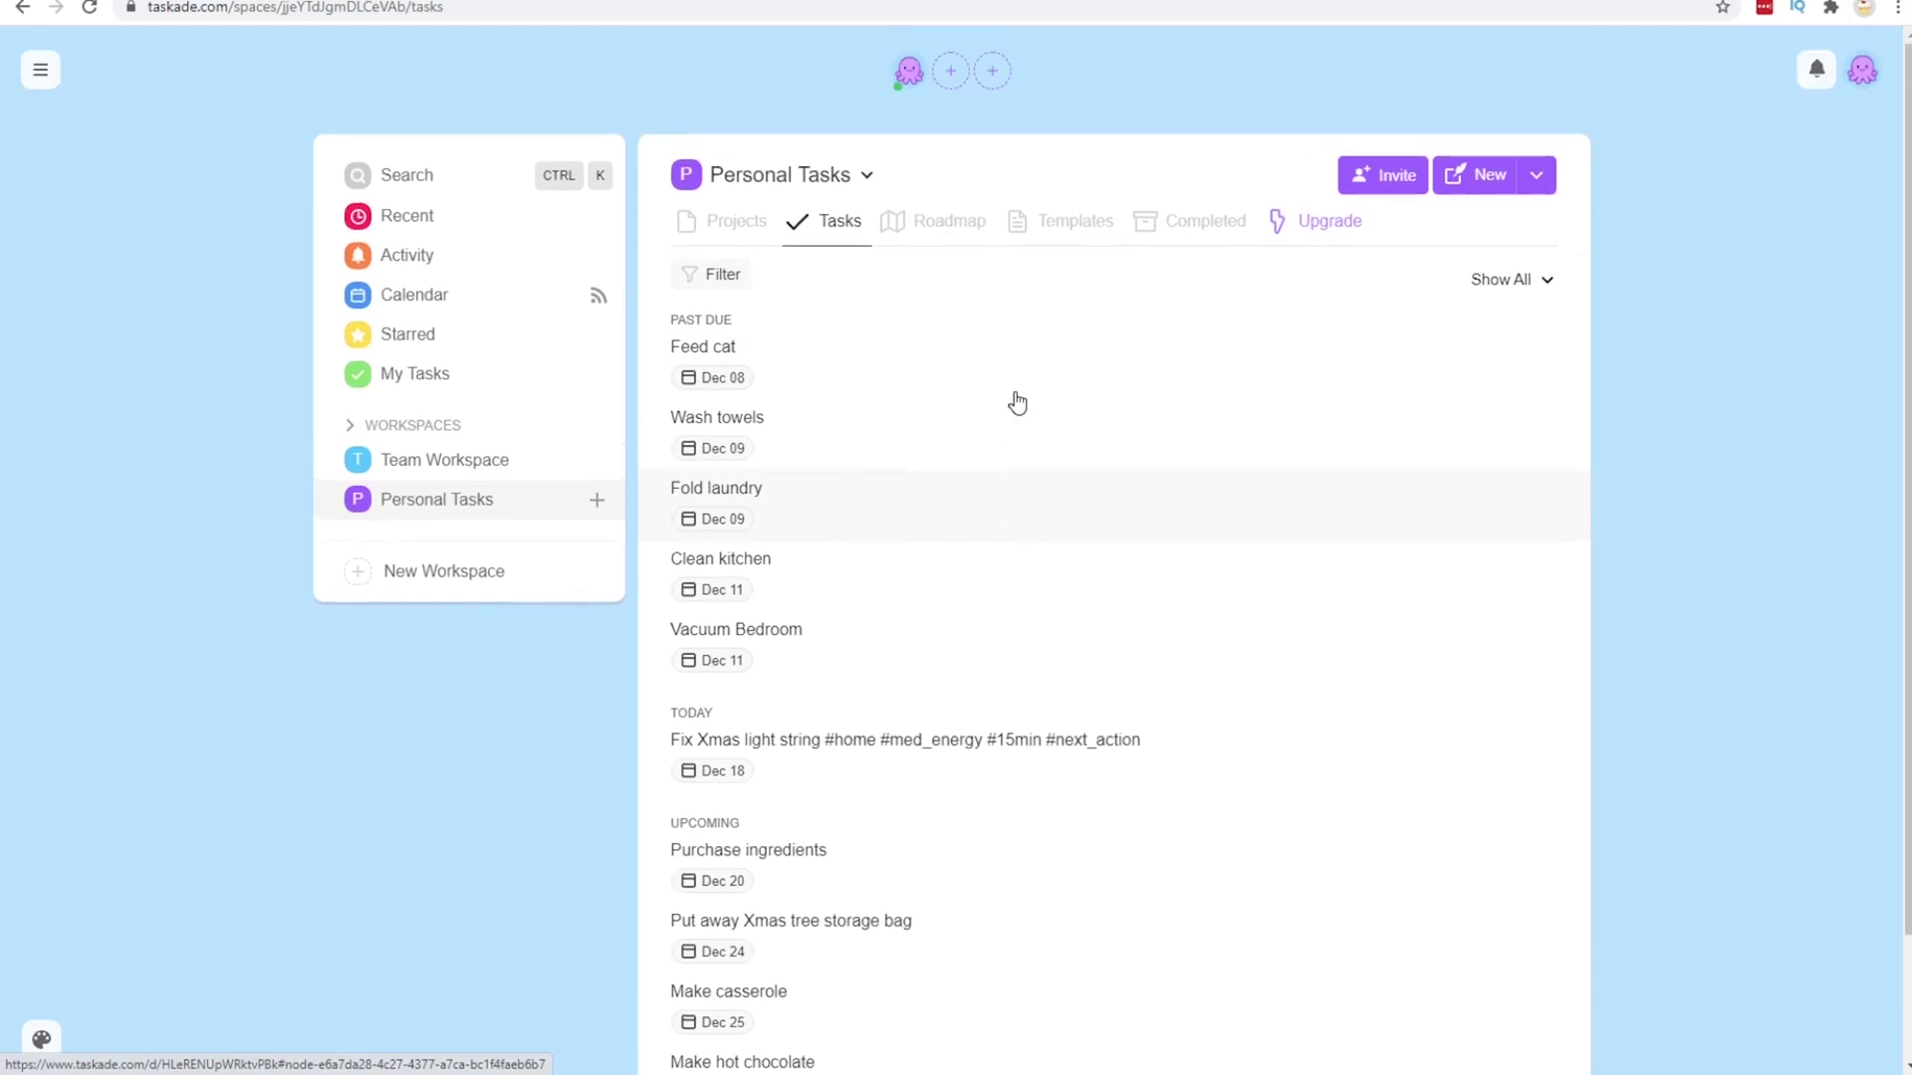
Step: Show the workspace Roadmap timeline, then its Templates and Completed tabs
click(926, 227)
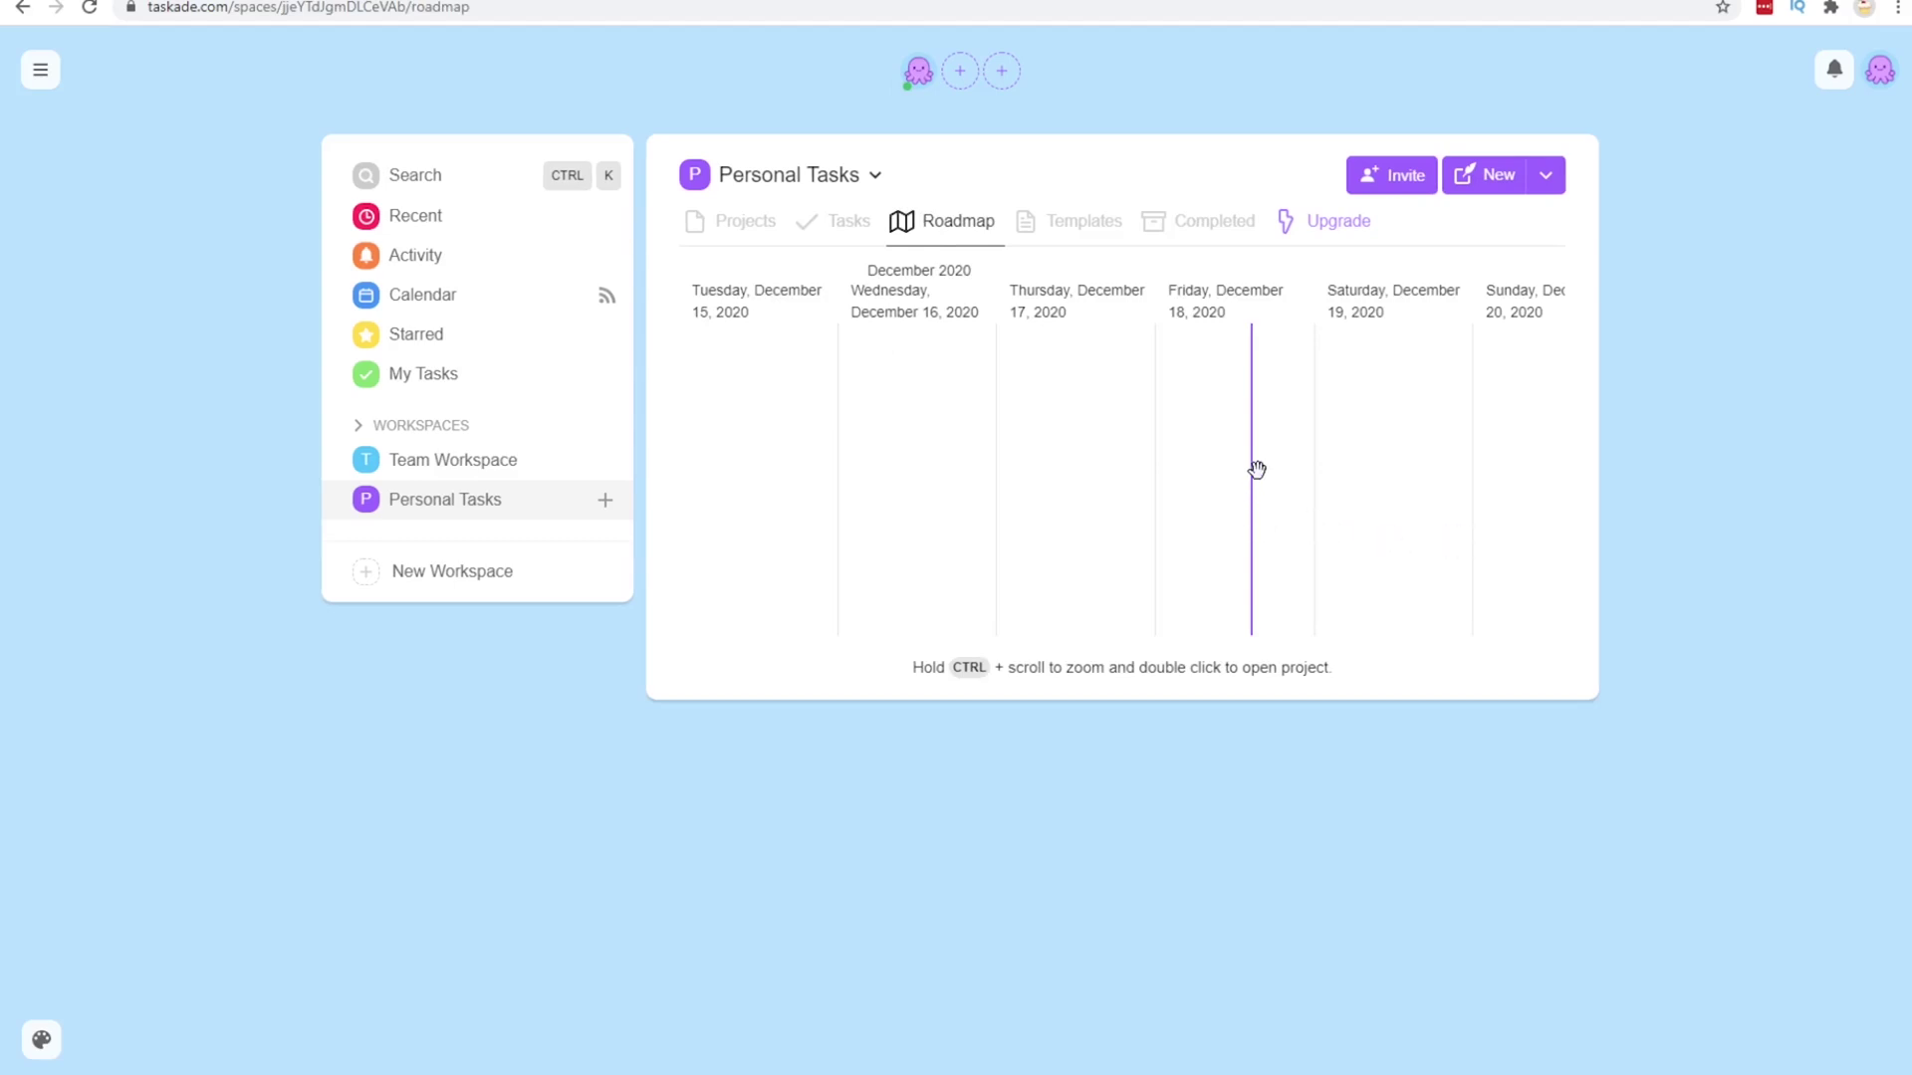
click(1084, 231)
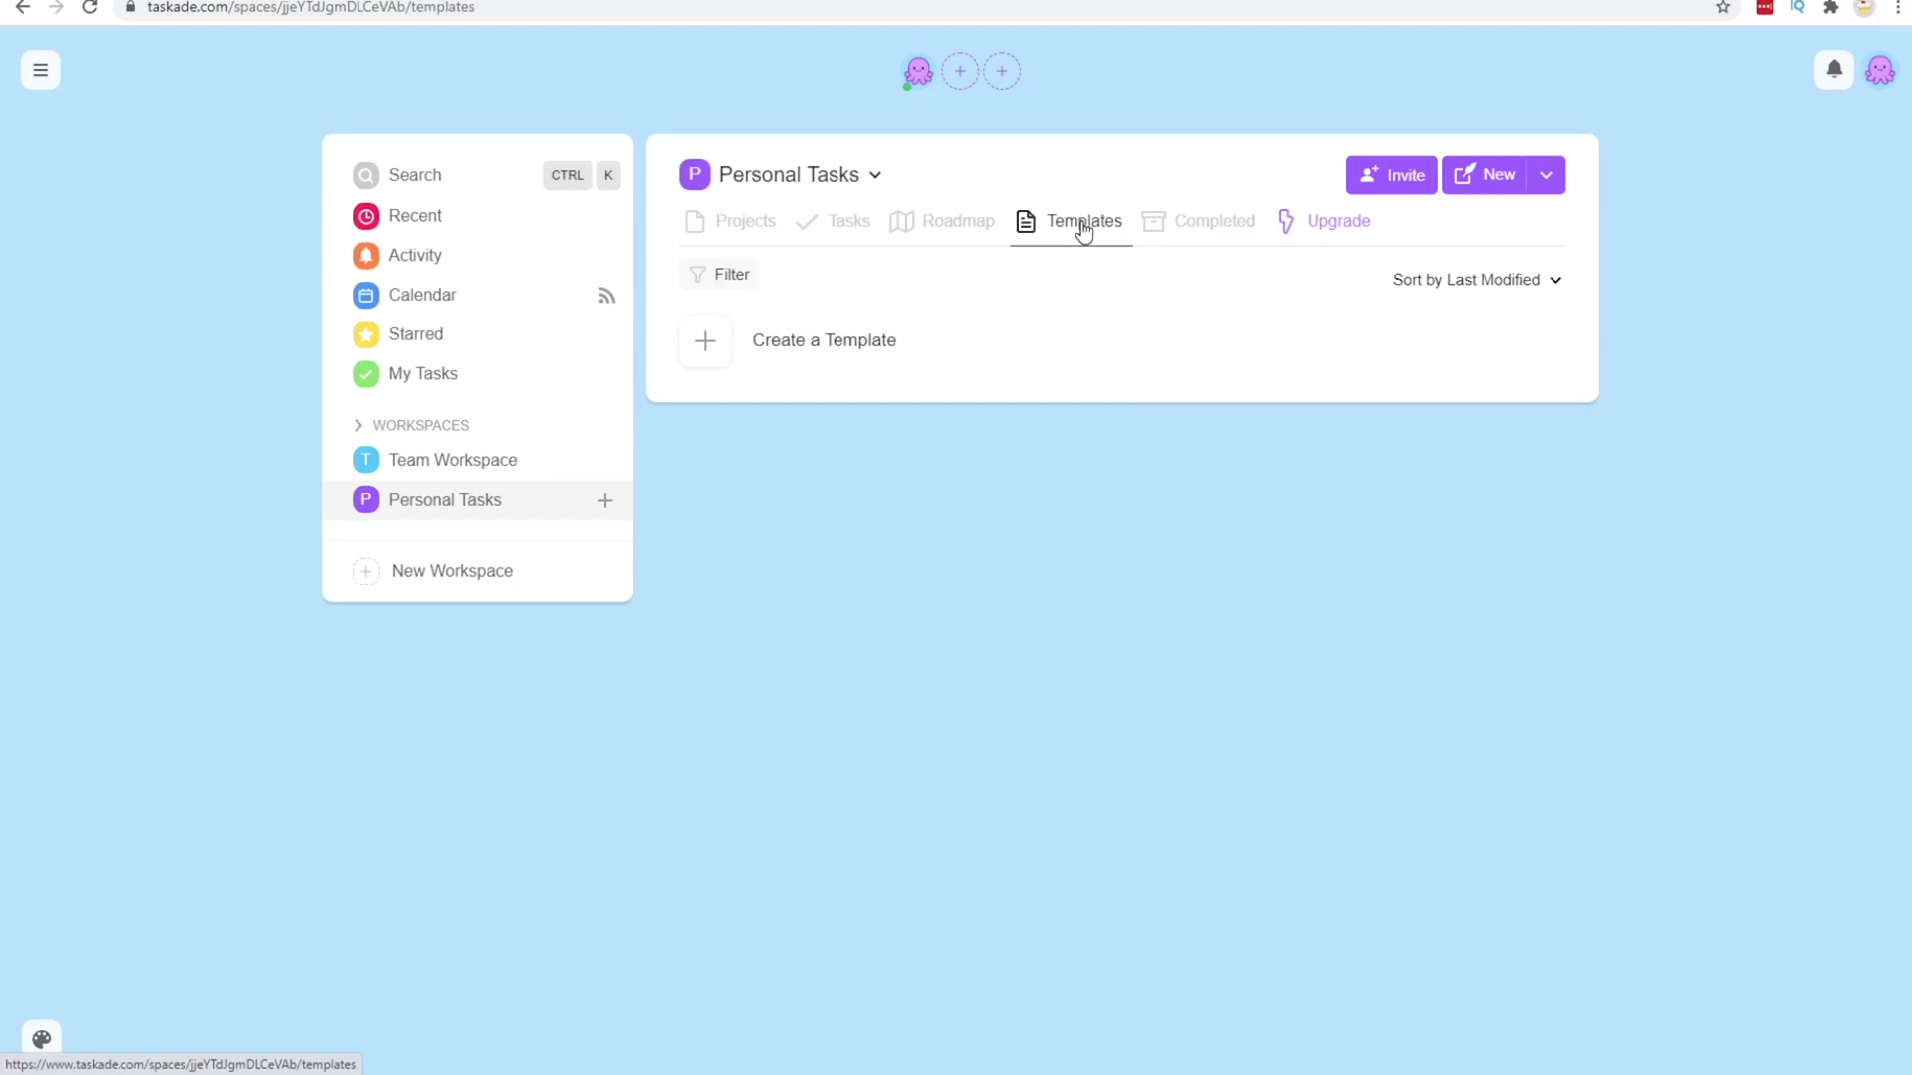
click(1232, 237)
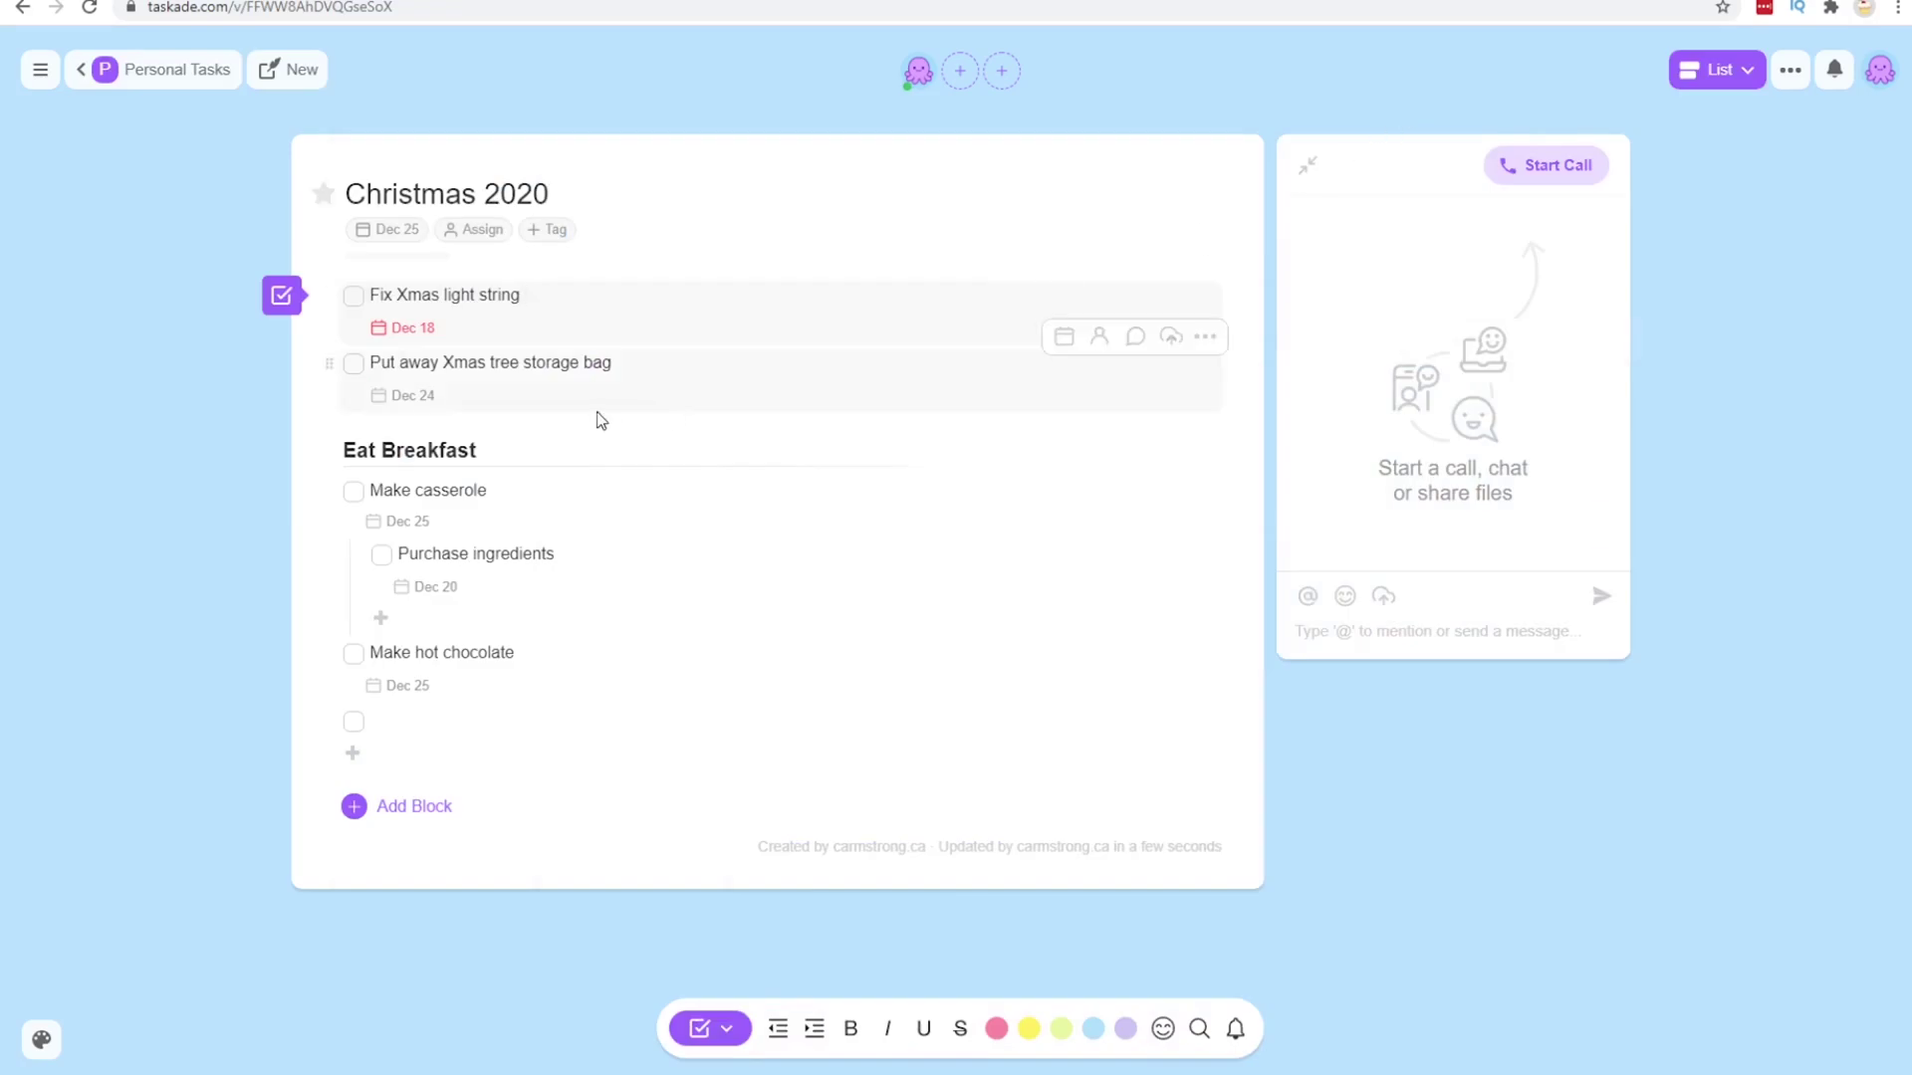
Step: Add #home #med_energy #15min #next_action to Fix Xmas light string and filter by #next_action
text(#home)
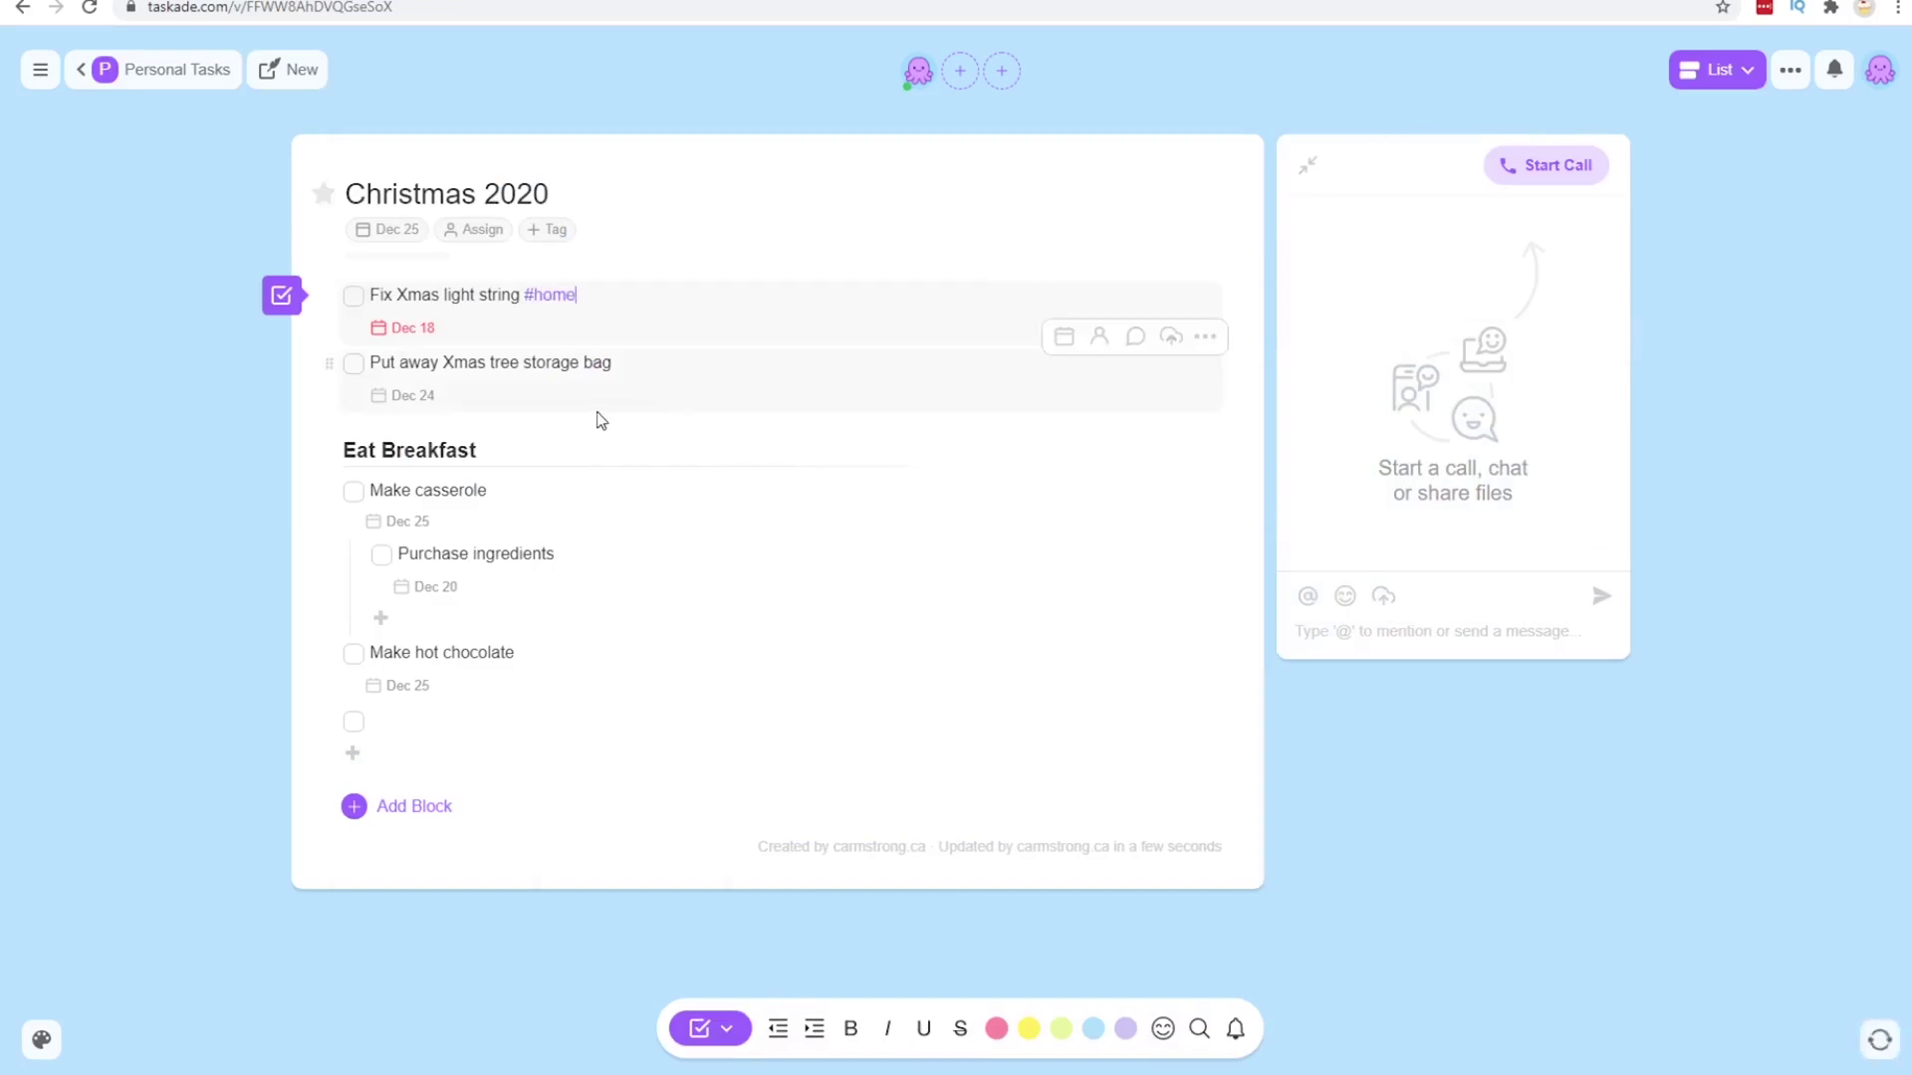
text( #med_energy)
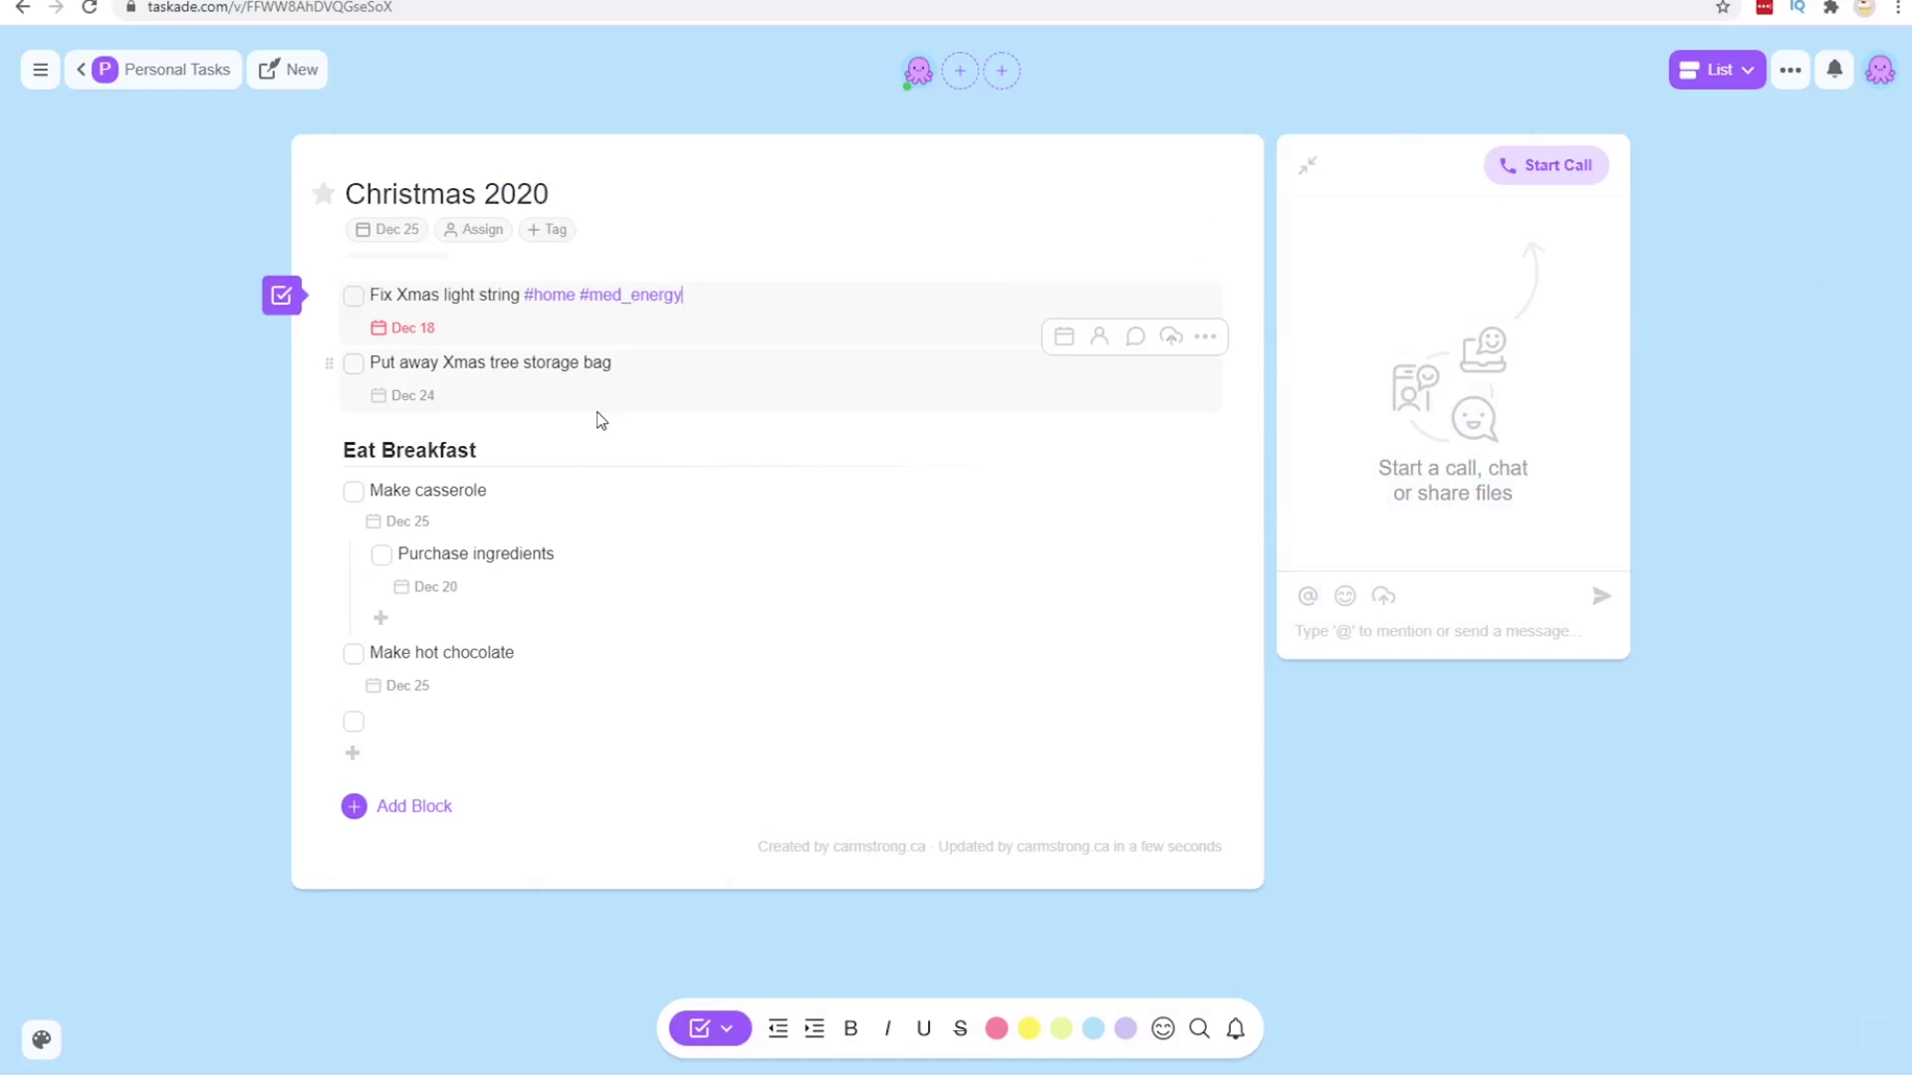
text( #15min #next_action)
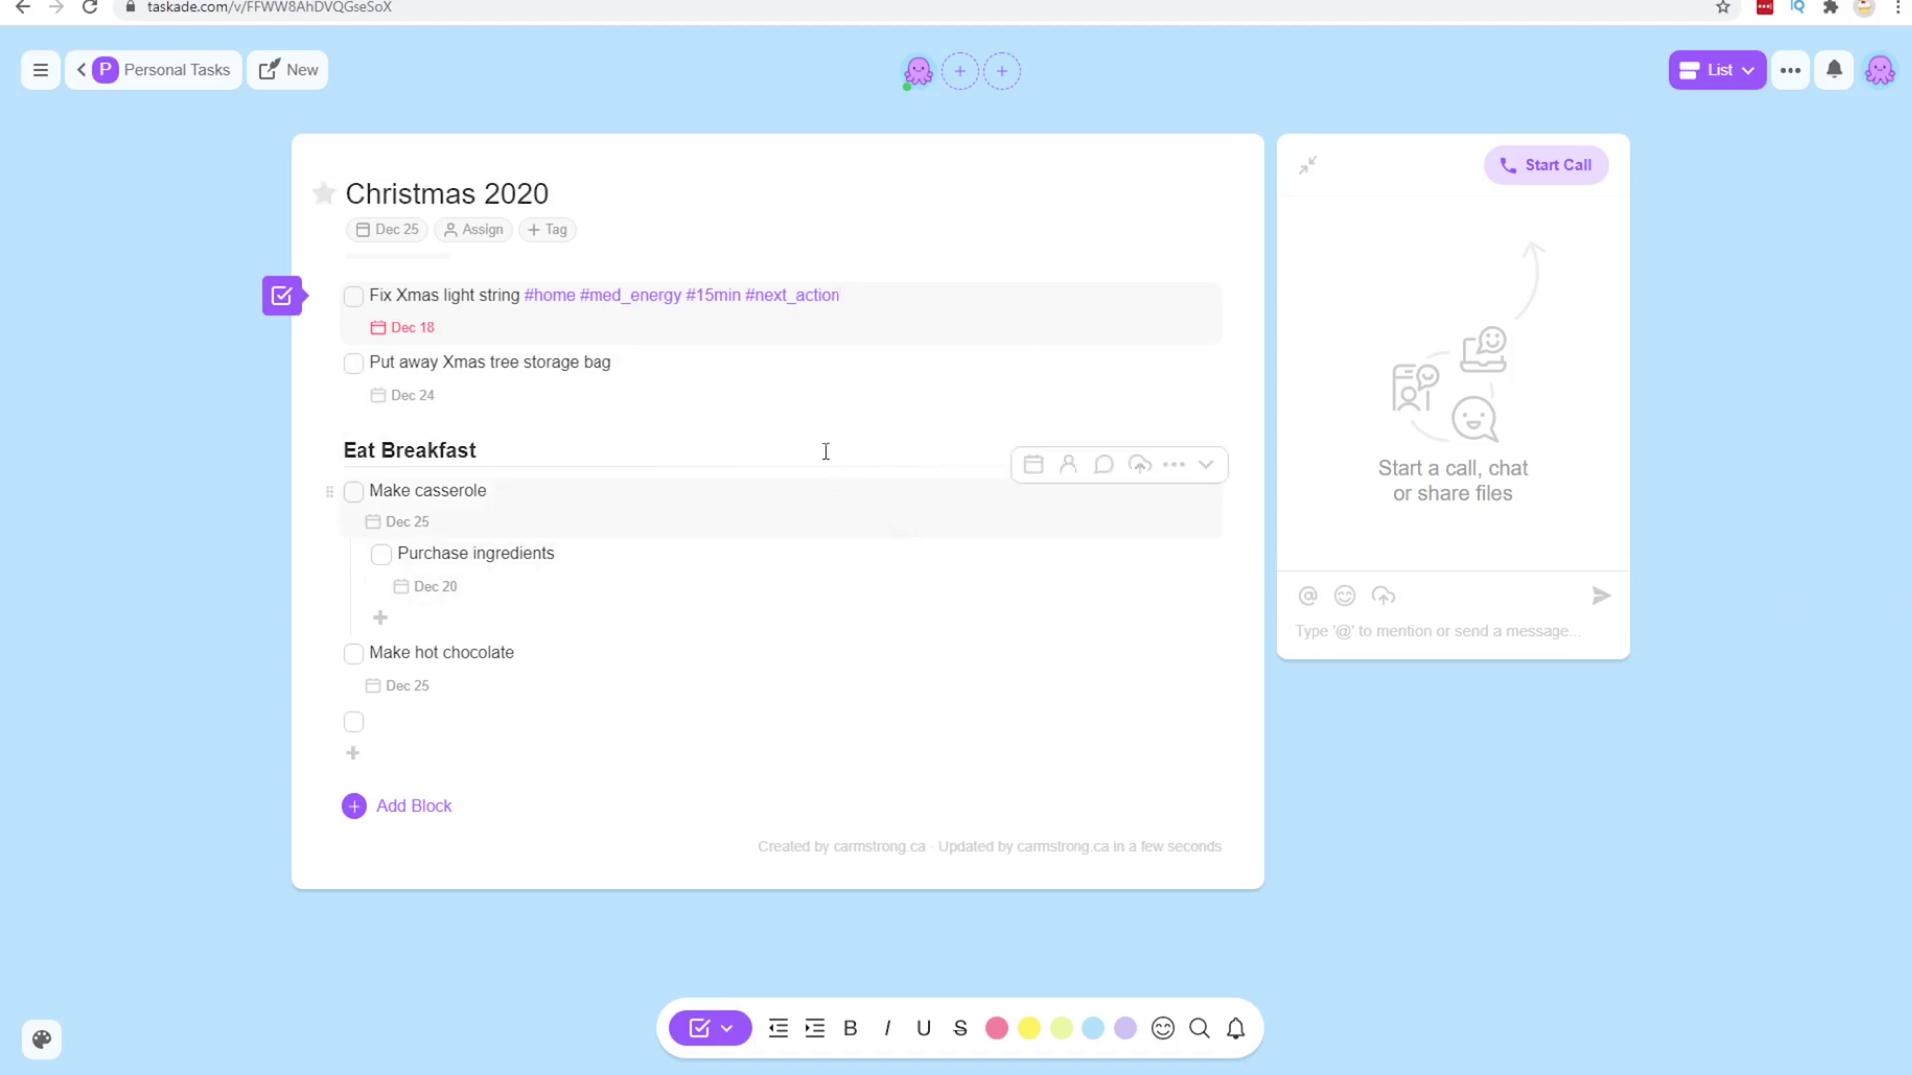
click(819, 297)
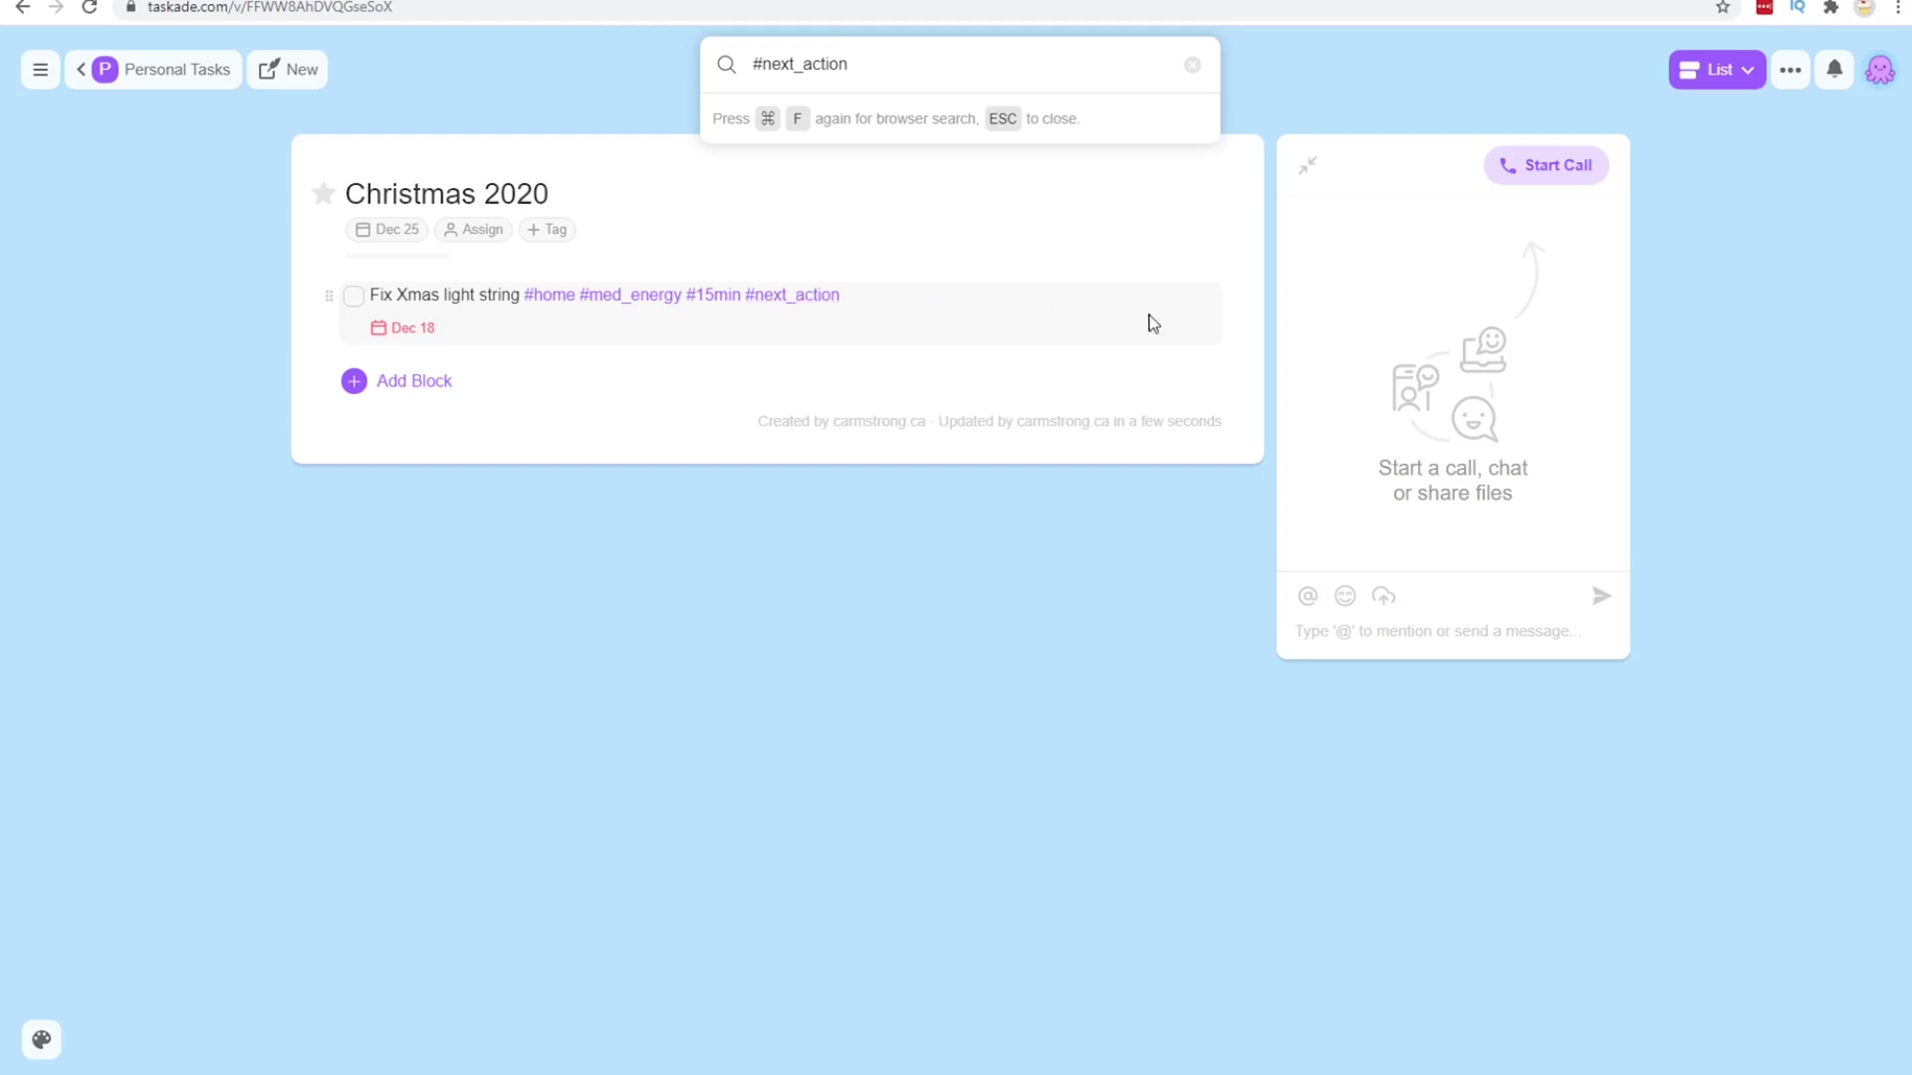
Step: Clear the tag filter and add Task 1 under Purchase ingredients with Task 3 nested below
key(Escape)
click(459, 627)
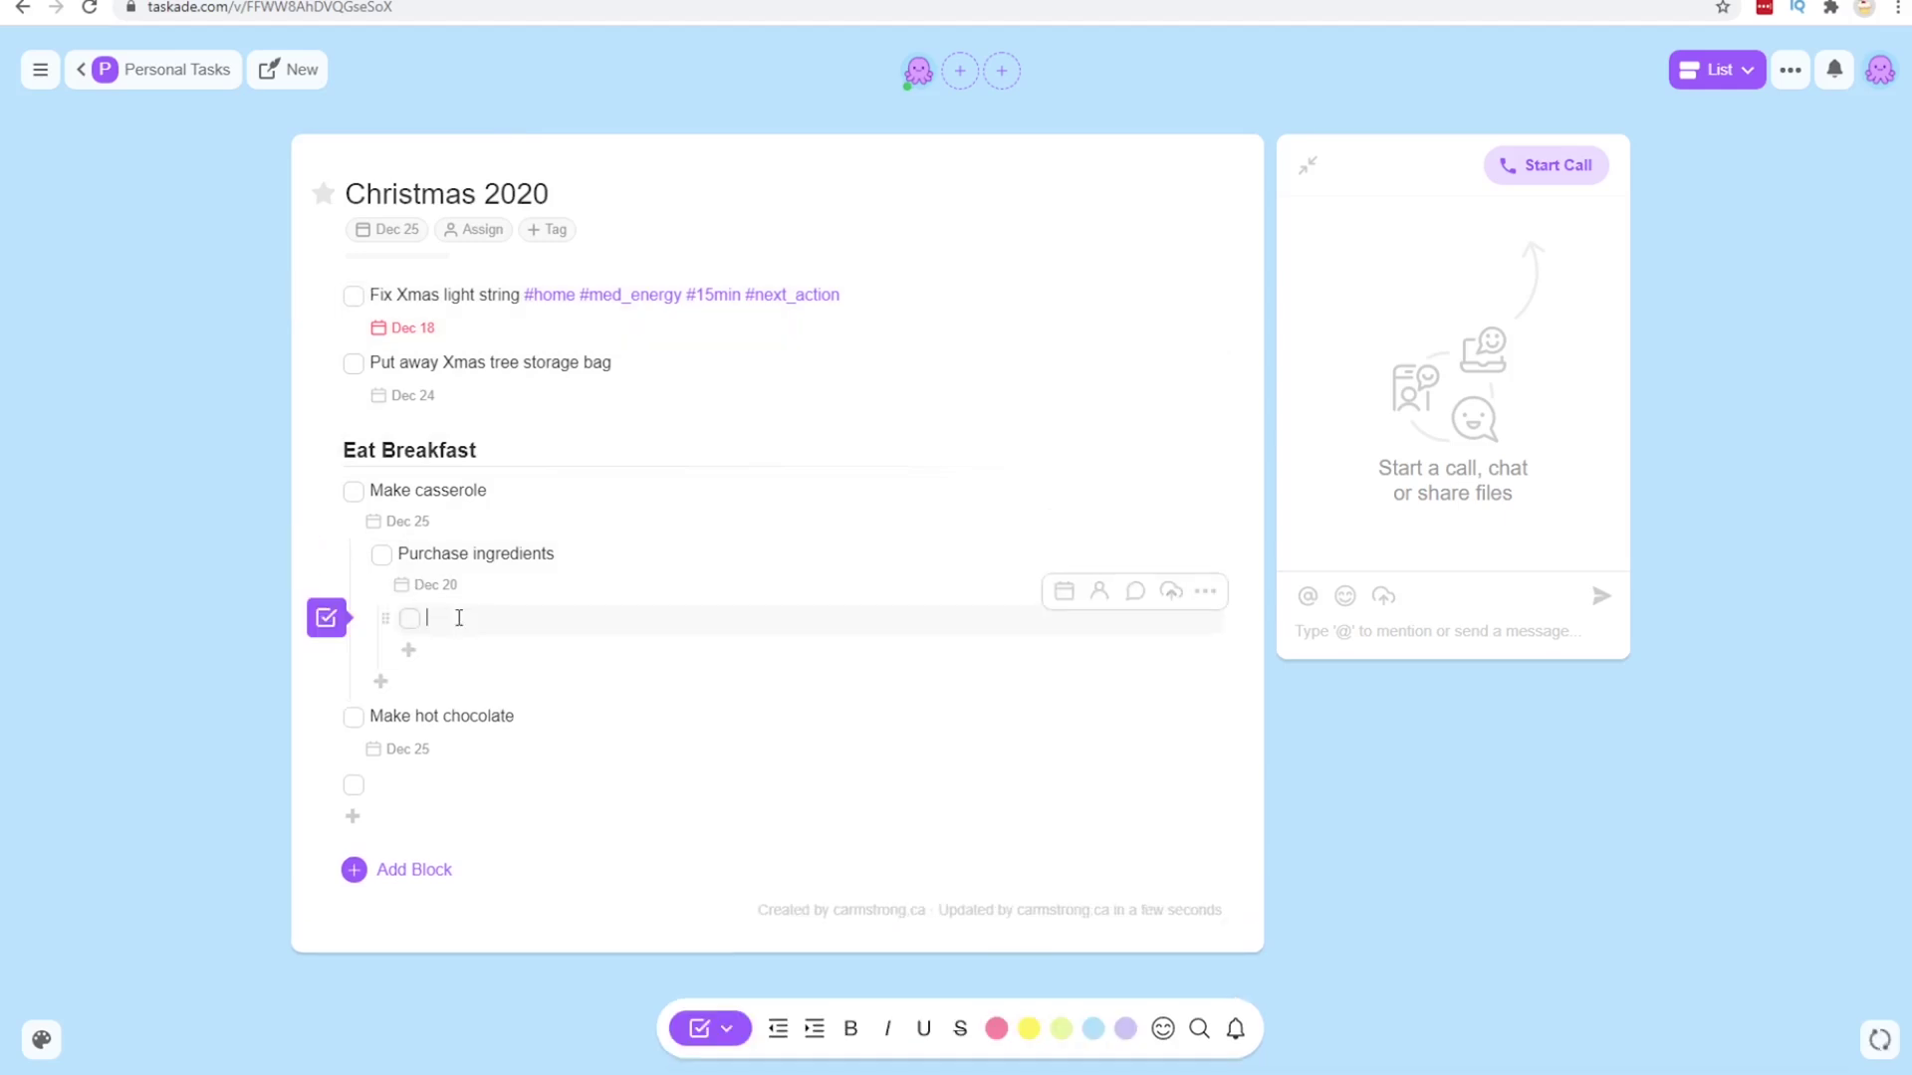
text(Task 1)
key(Return)
key(Tab)
text(Taks)
key(BackSpace)
key(BackSpace)
text(sk 3)
key(Return)
key(Tab)
Step: Add Task 4, Task 5, Task 6 and Task 7, each nested under the previous one
text(Task 4)
key(Return)
key(Tab)
text(Task 5)
key(Return)
key(Tab)
text(Task 6)
key(Return)
key(Tab)
text(Task 7)
key(Return)
key(Tab)
Step: Finish the staircase with Task 8 and Task 9, then add a new task at Task 2's level
text(Task 8)
key(Return)
key(Tab)
text(Task 9)
click(1288, 900)
scroll(1289, 900, down, 4)
scroll(1288, 900, up, 3)
click(399, 981)
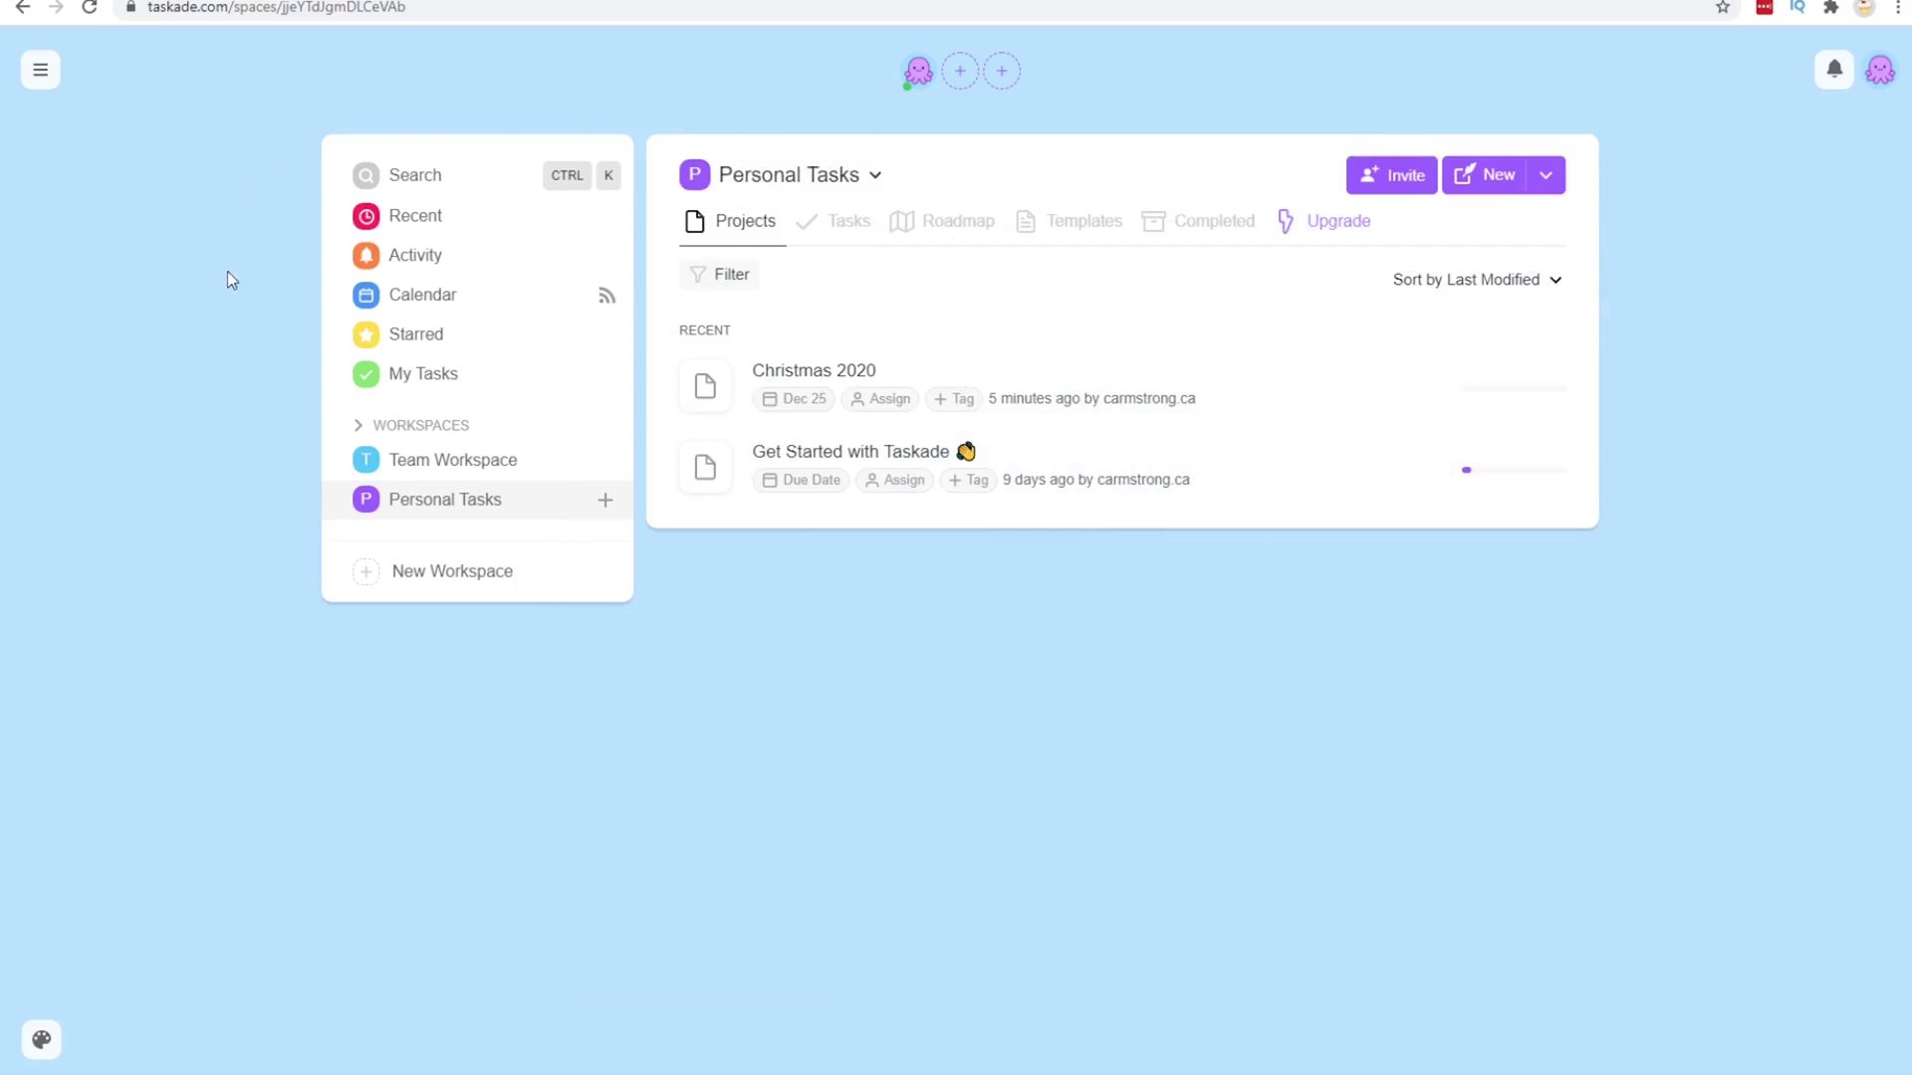
Step: Open My Tasks and filter it to Past Due, Today, No Date, then Upcoming
click(446, 372)
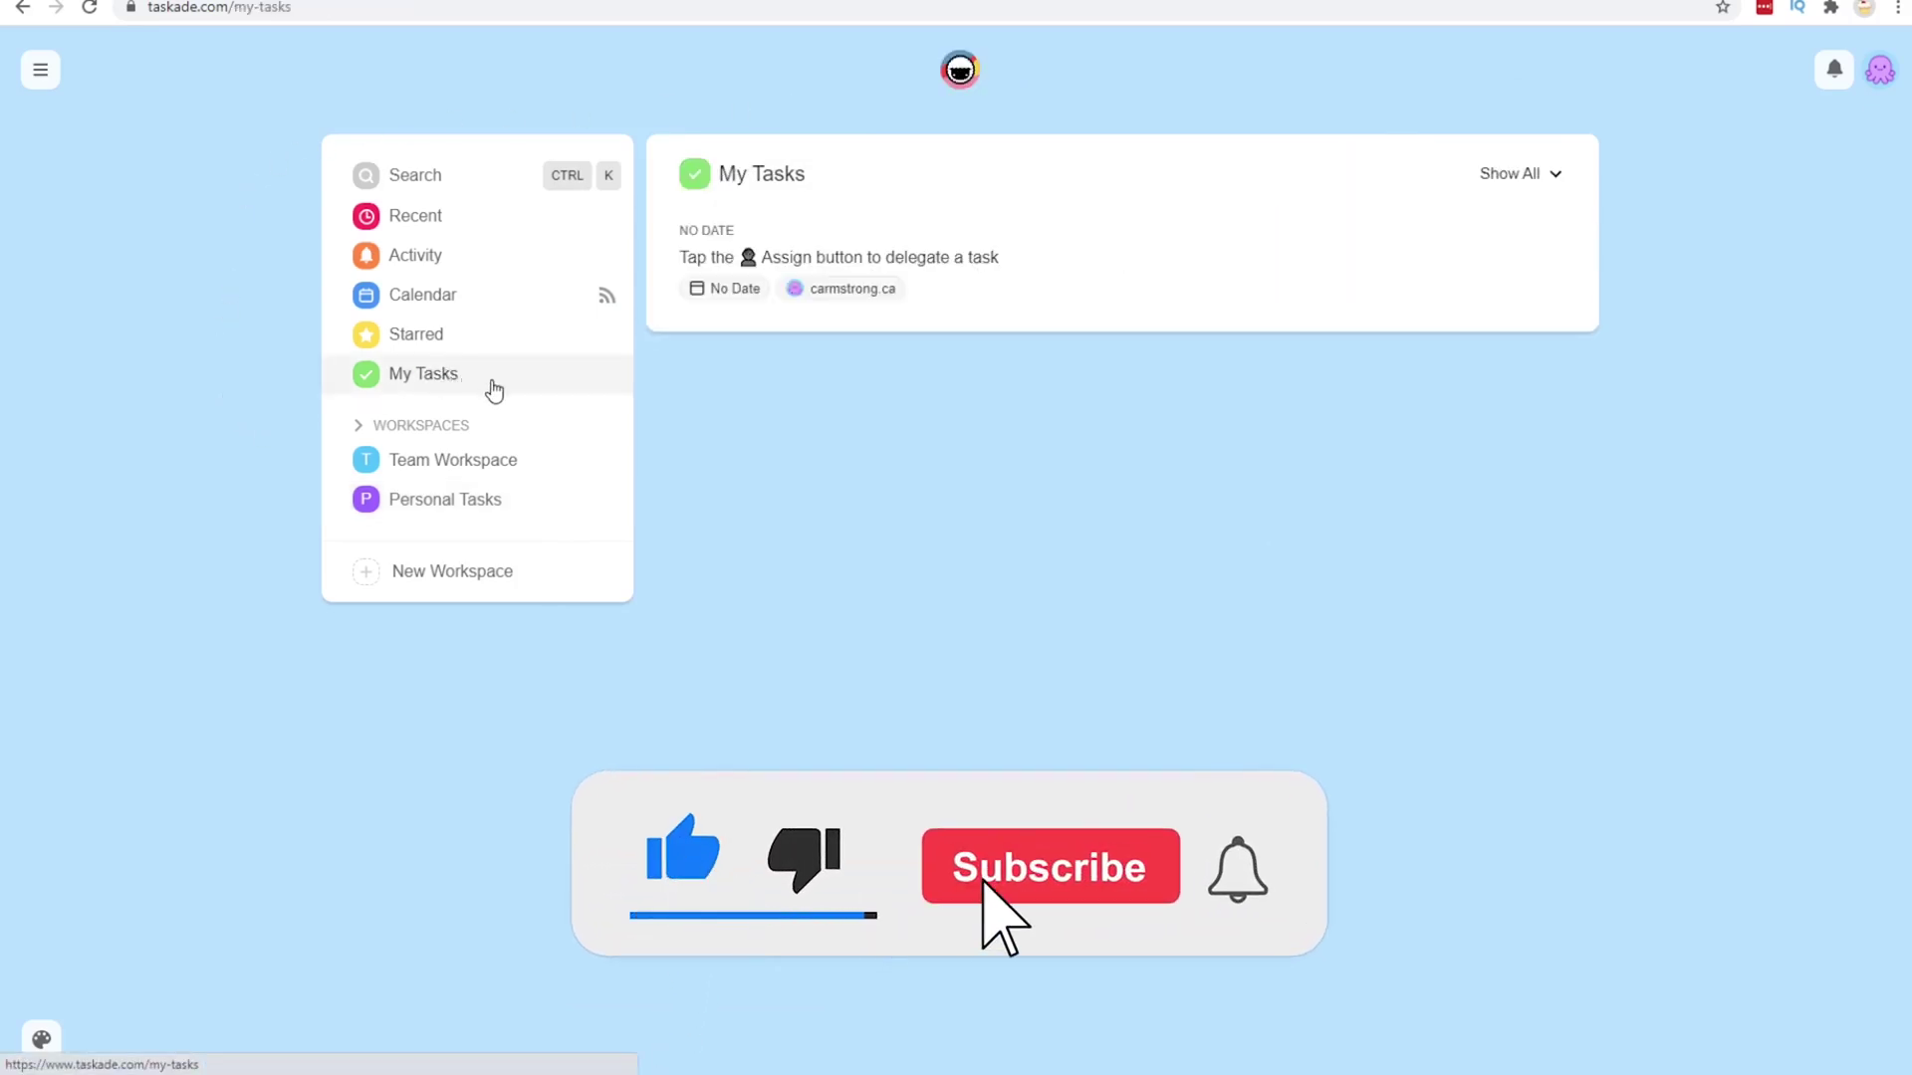
click(1519, 175)
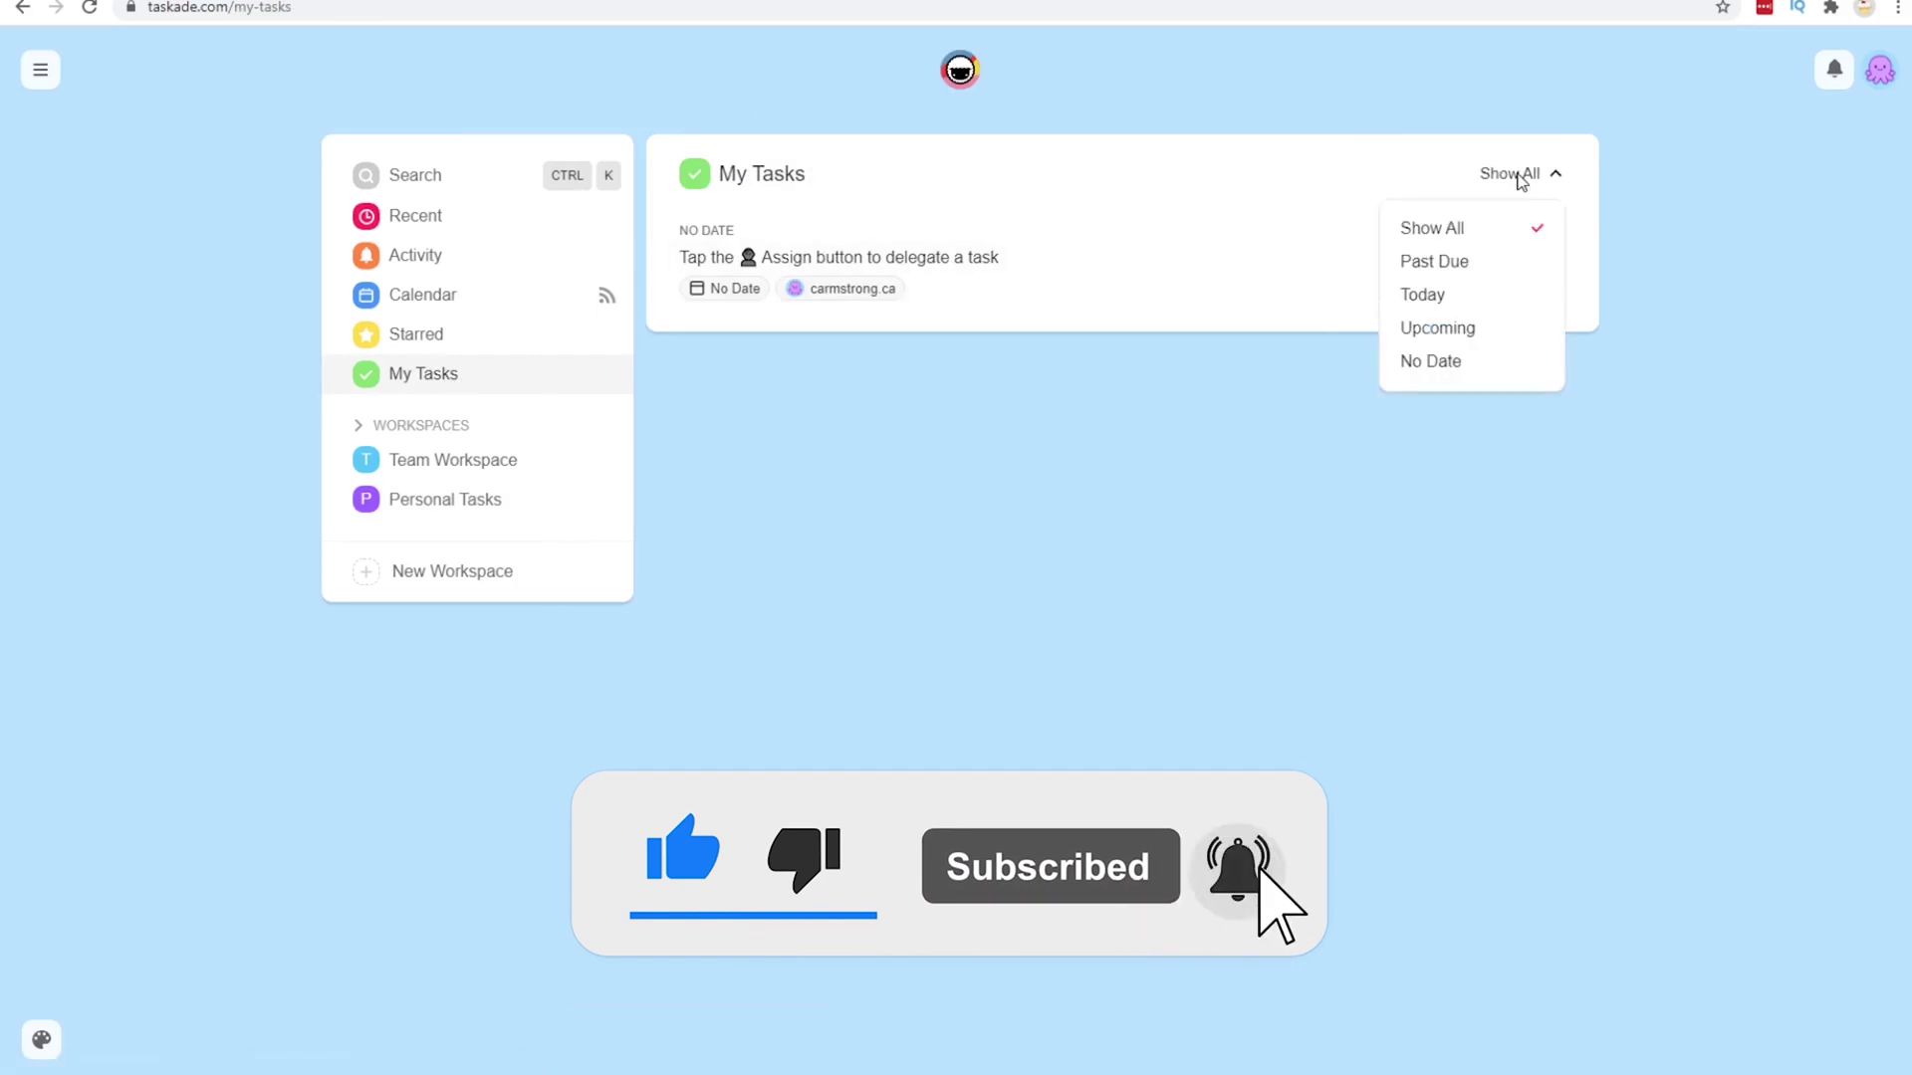
click(1485, 261)
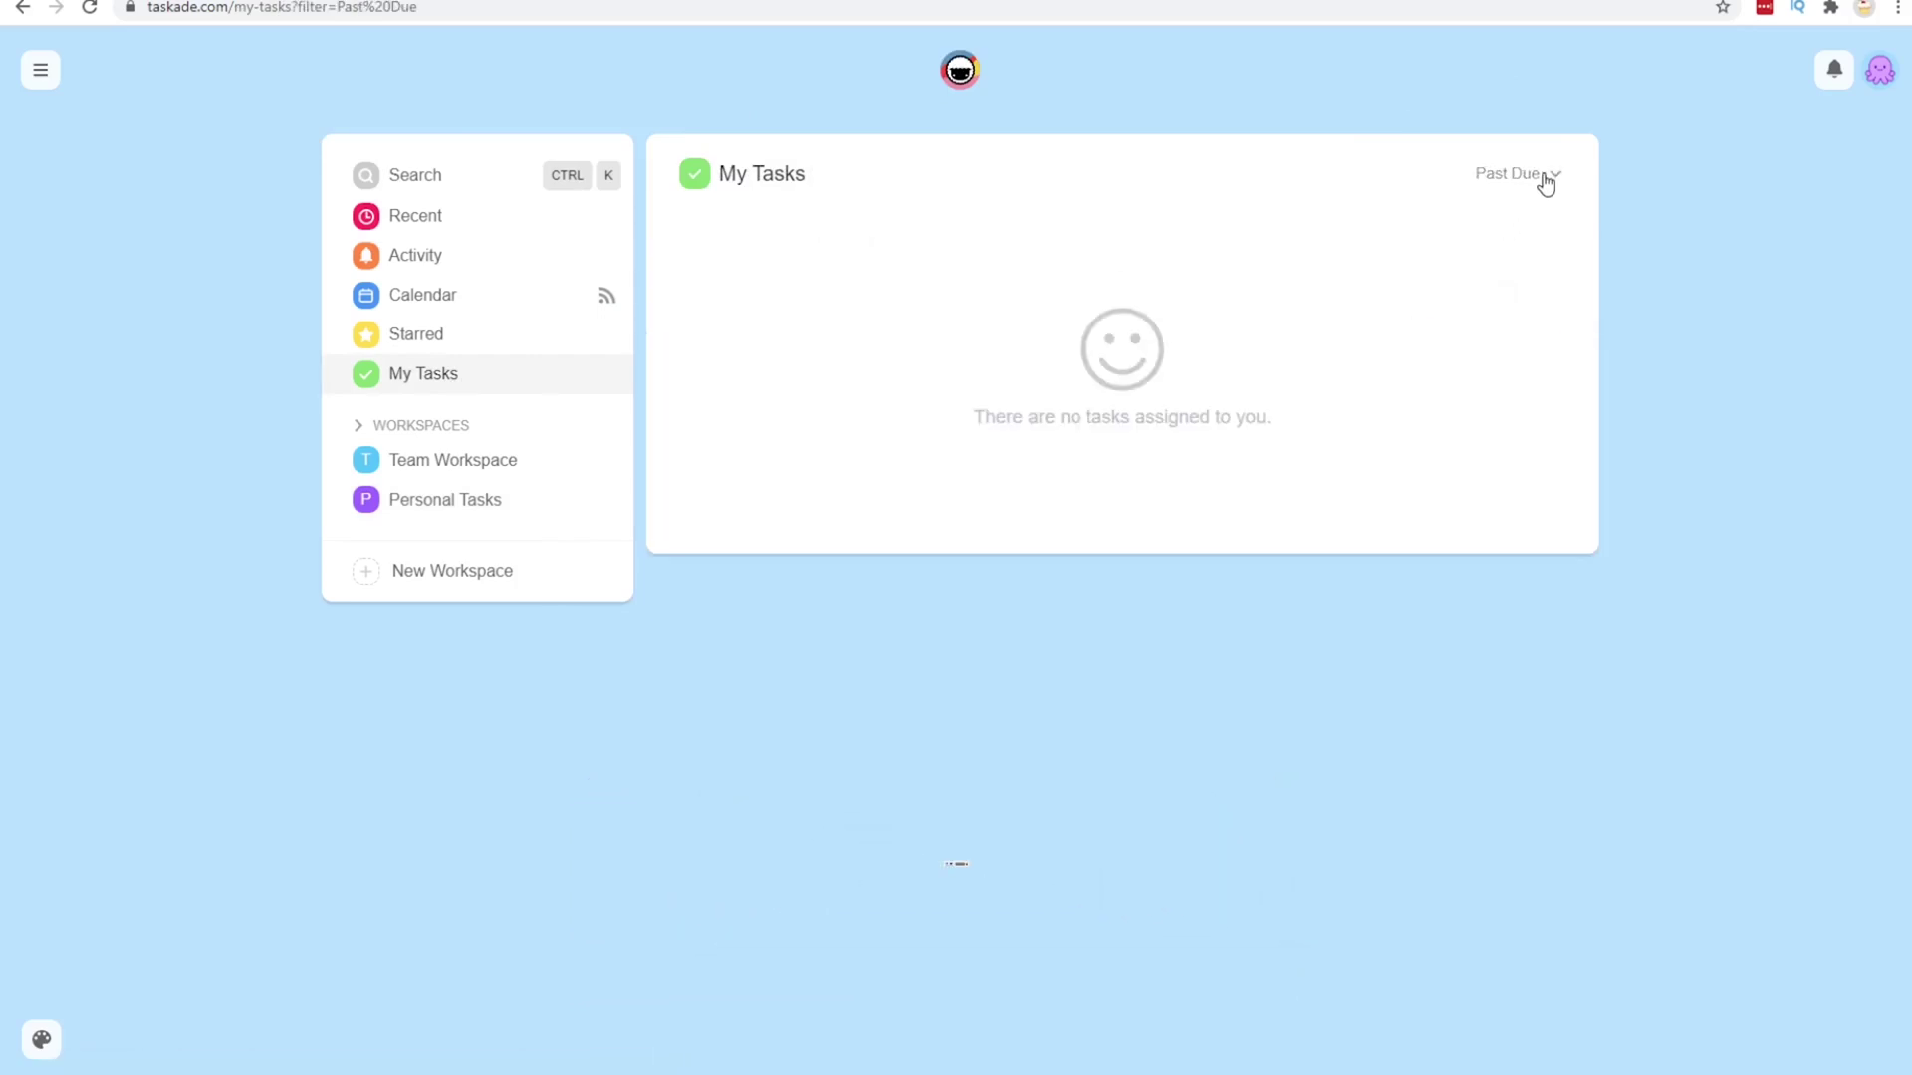
click(1544, 179)
click(1514, 292)
click(1520, 175)
click(1497, 373)
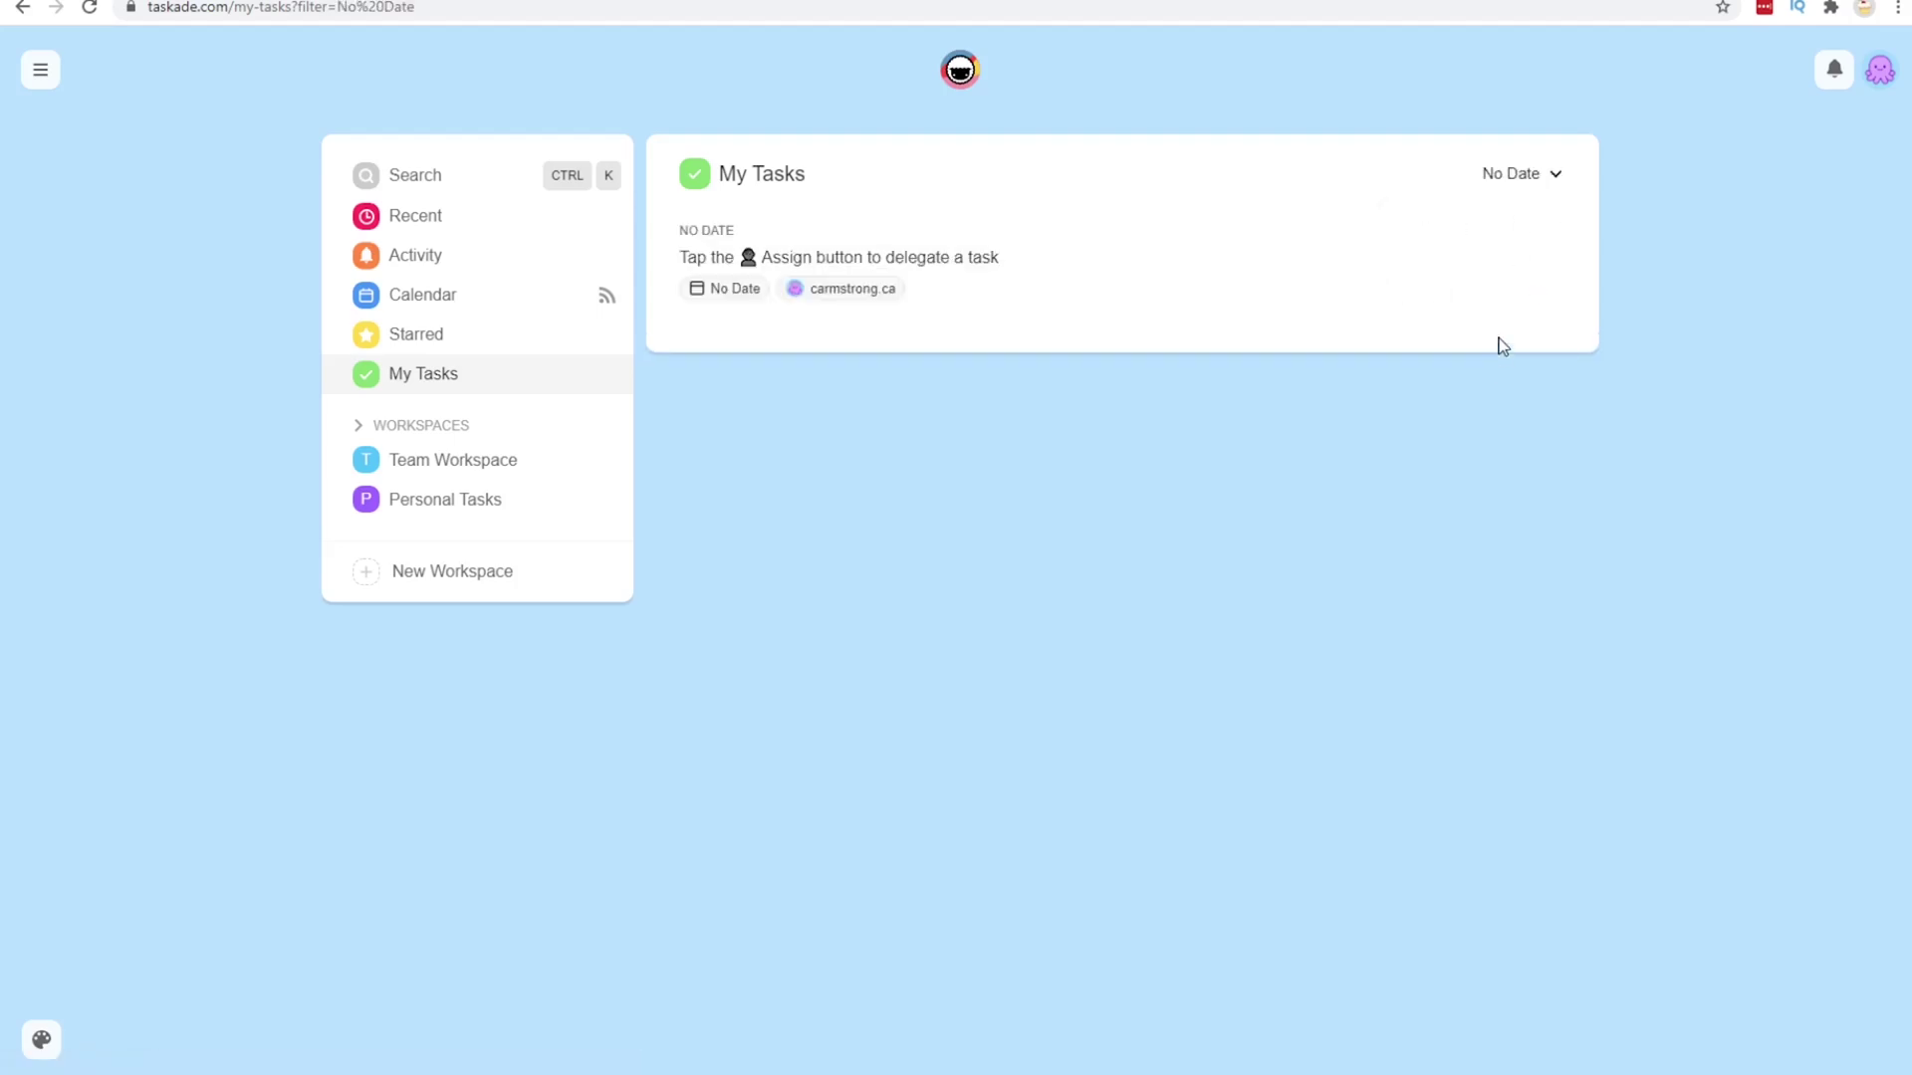
click(1524, 175)
click(1511, 330)
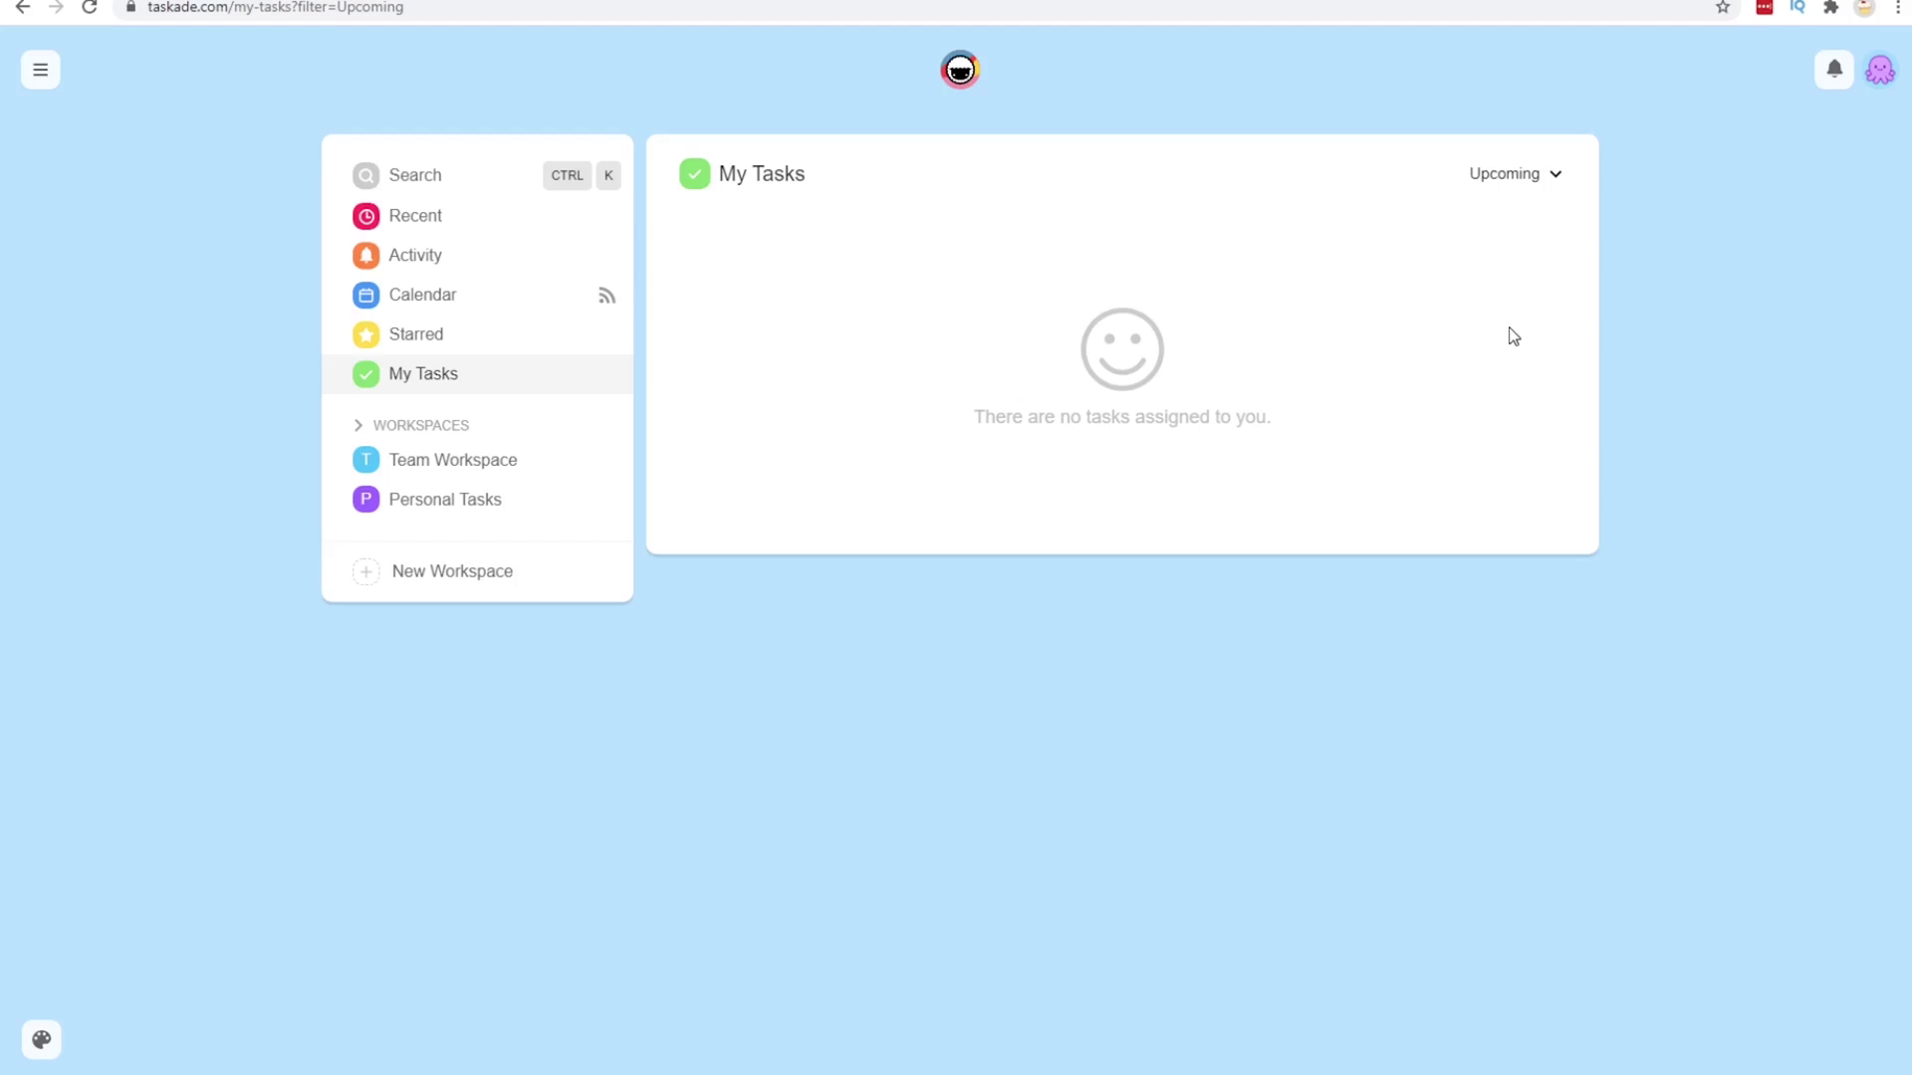
Step: Open the calendar from the Christmas 2020 project and view Friday Dec 18 alone in day view
click(521, 321)
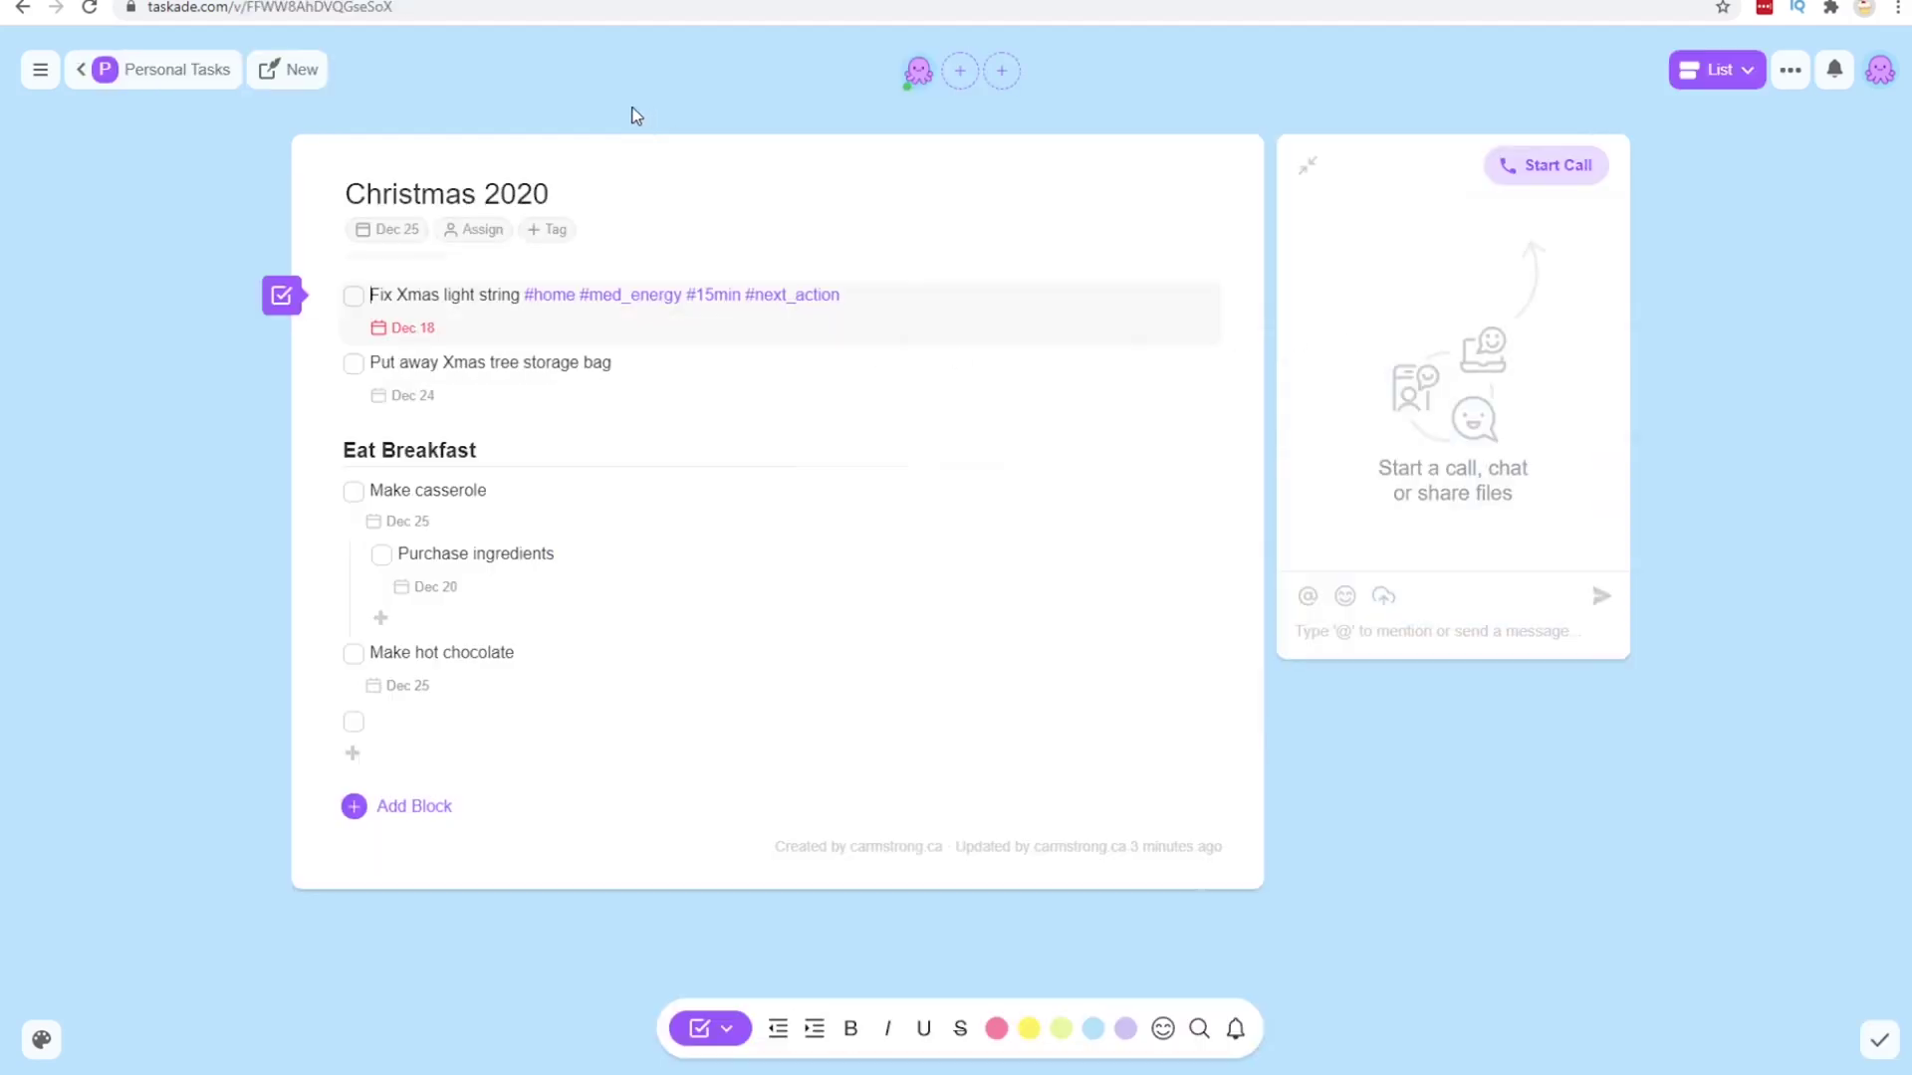
click(40, 70)
click(118, 253)
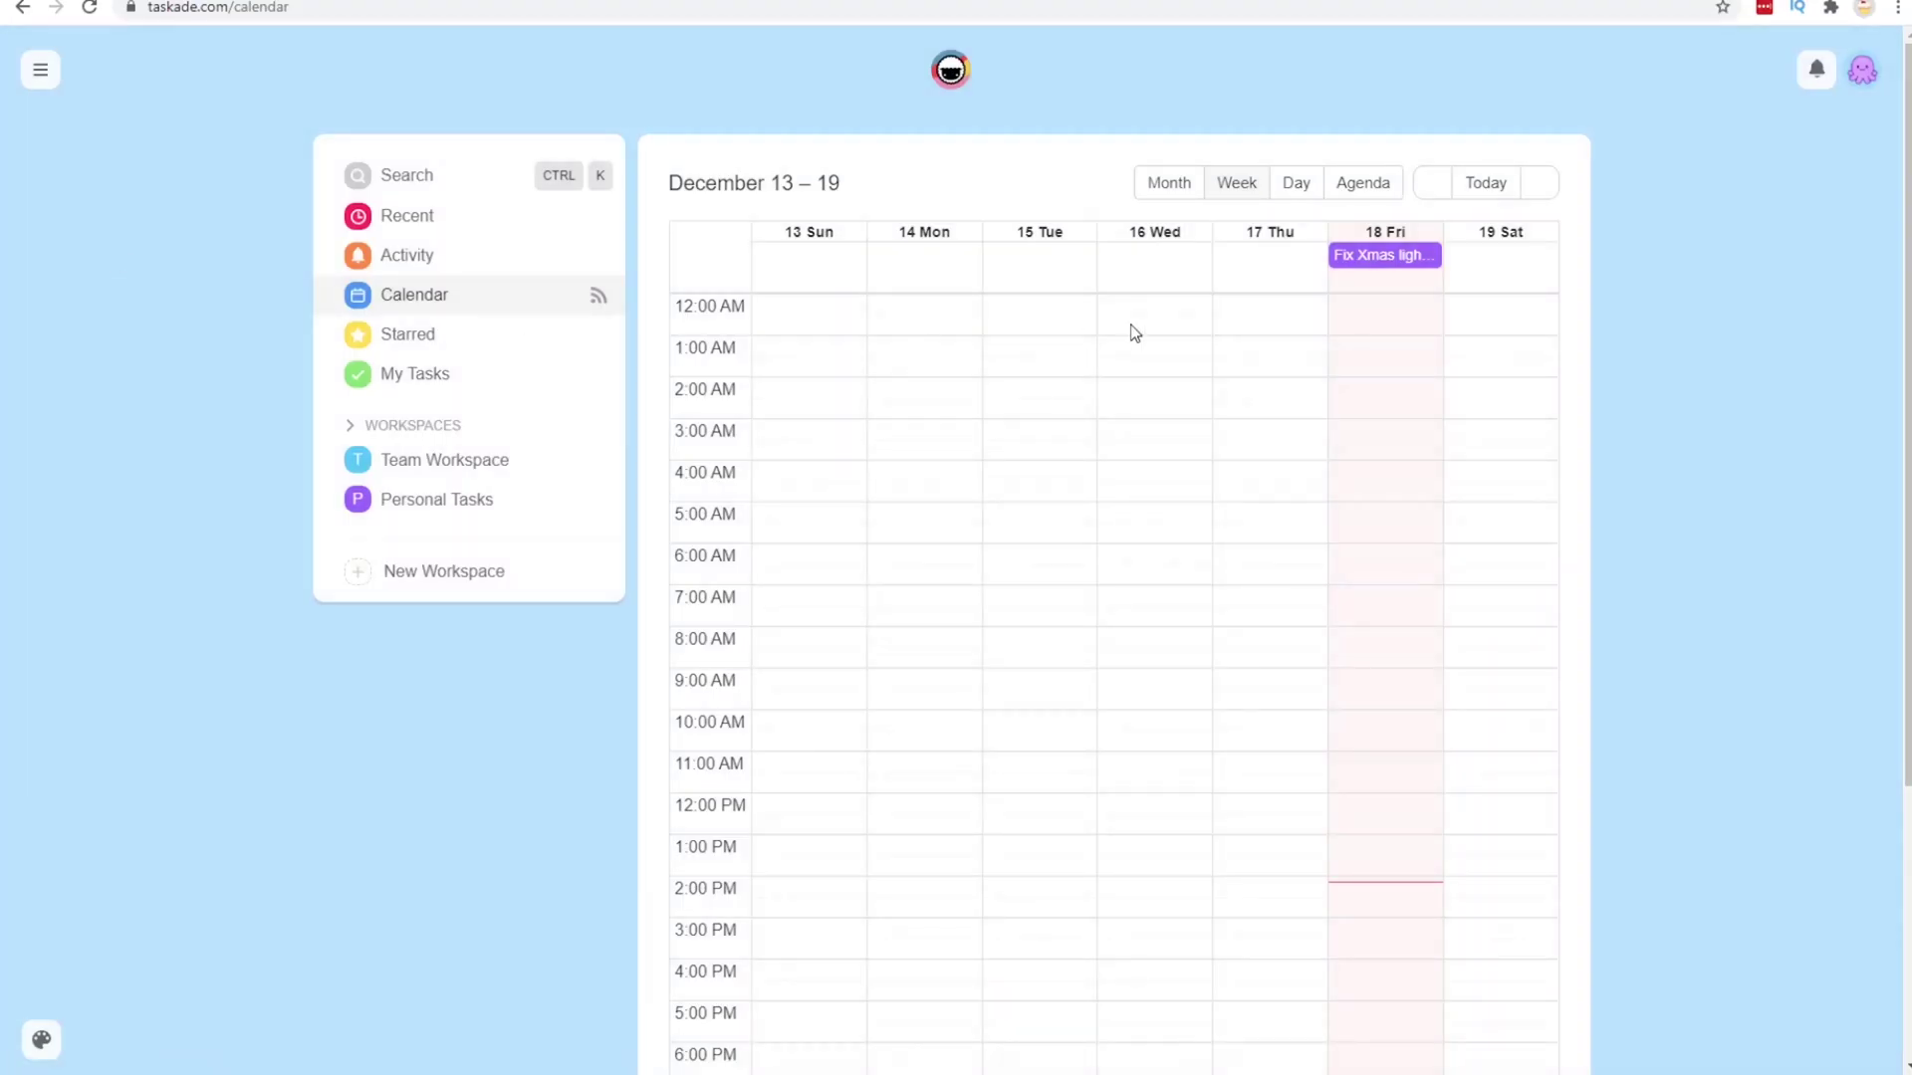
click(1294, 191)
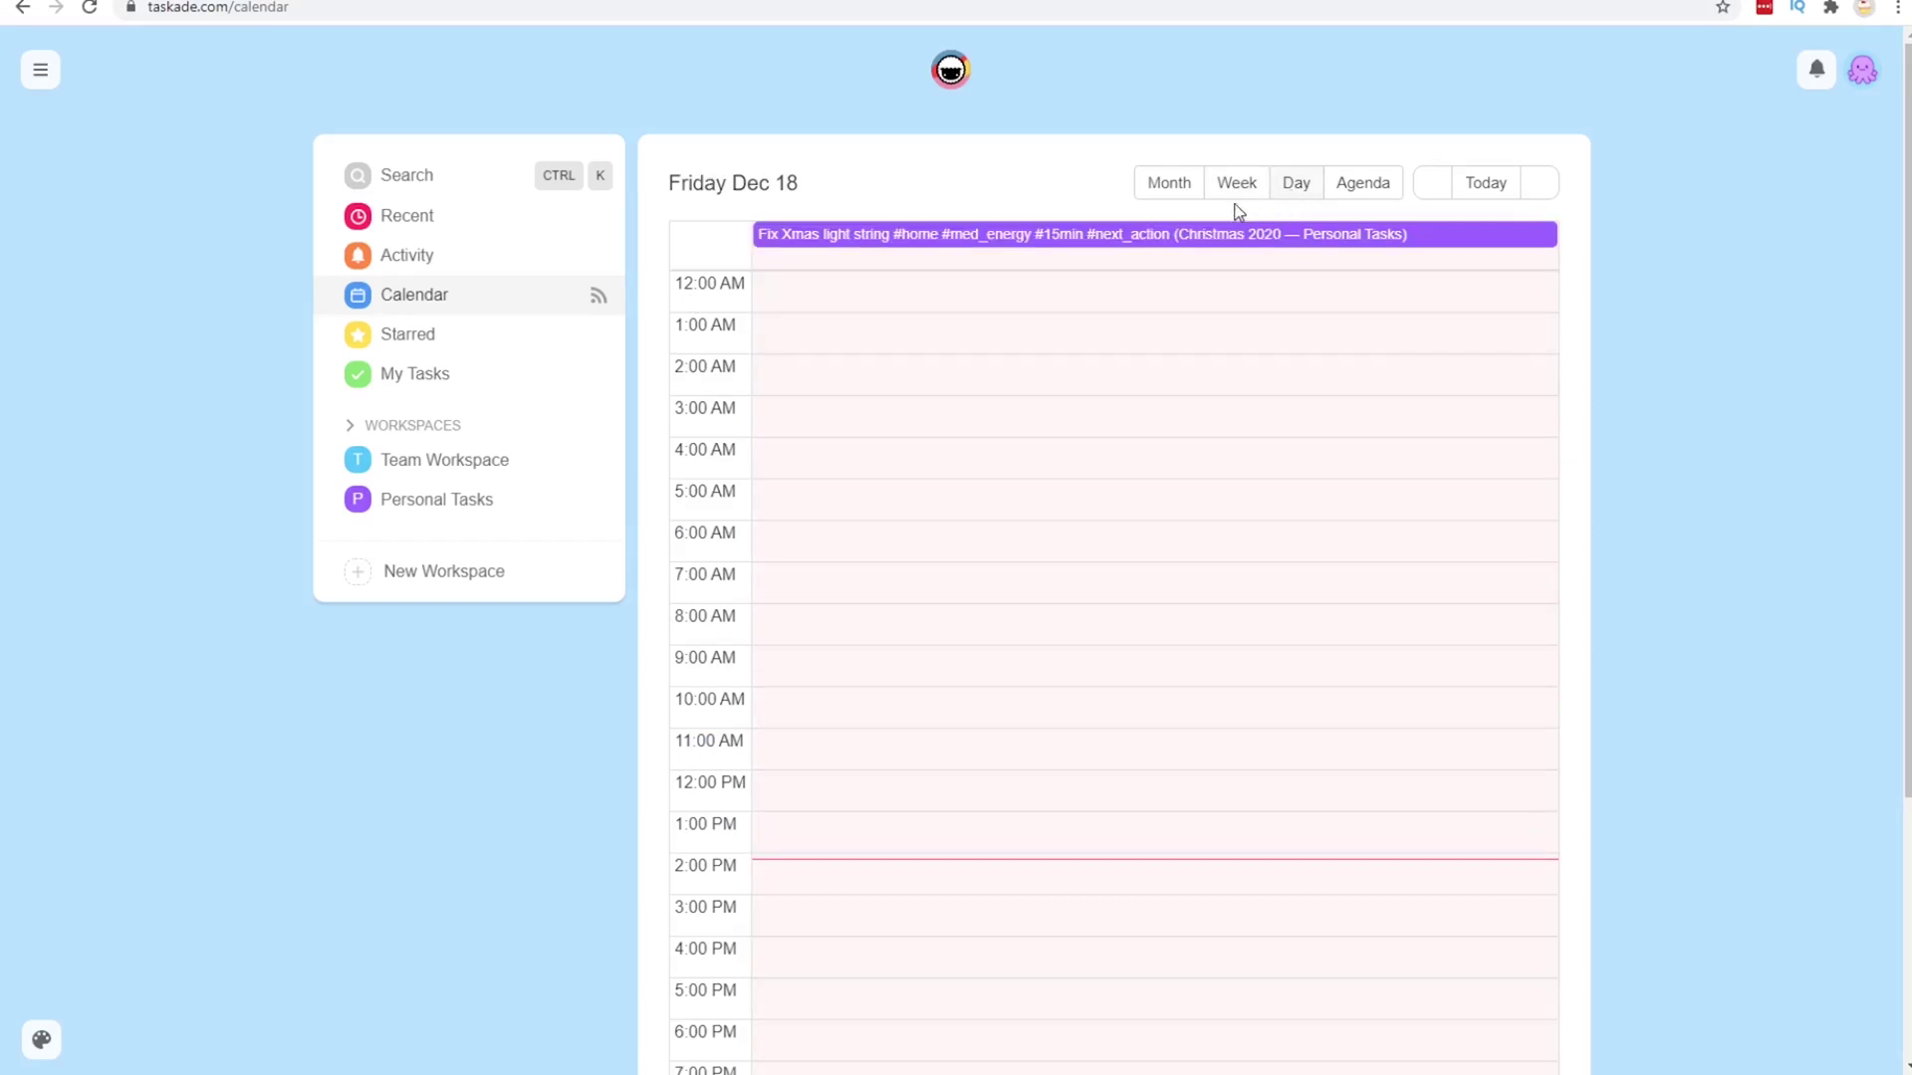
click(1175, 189)
Step: Browse the agenda, December 2020 month and Dec 13–19 week views, then open calendar syncing settings
click(1394, 177)
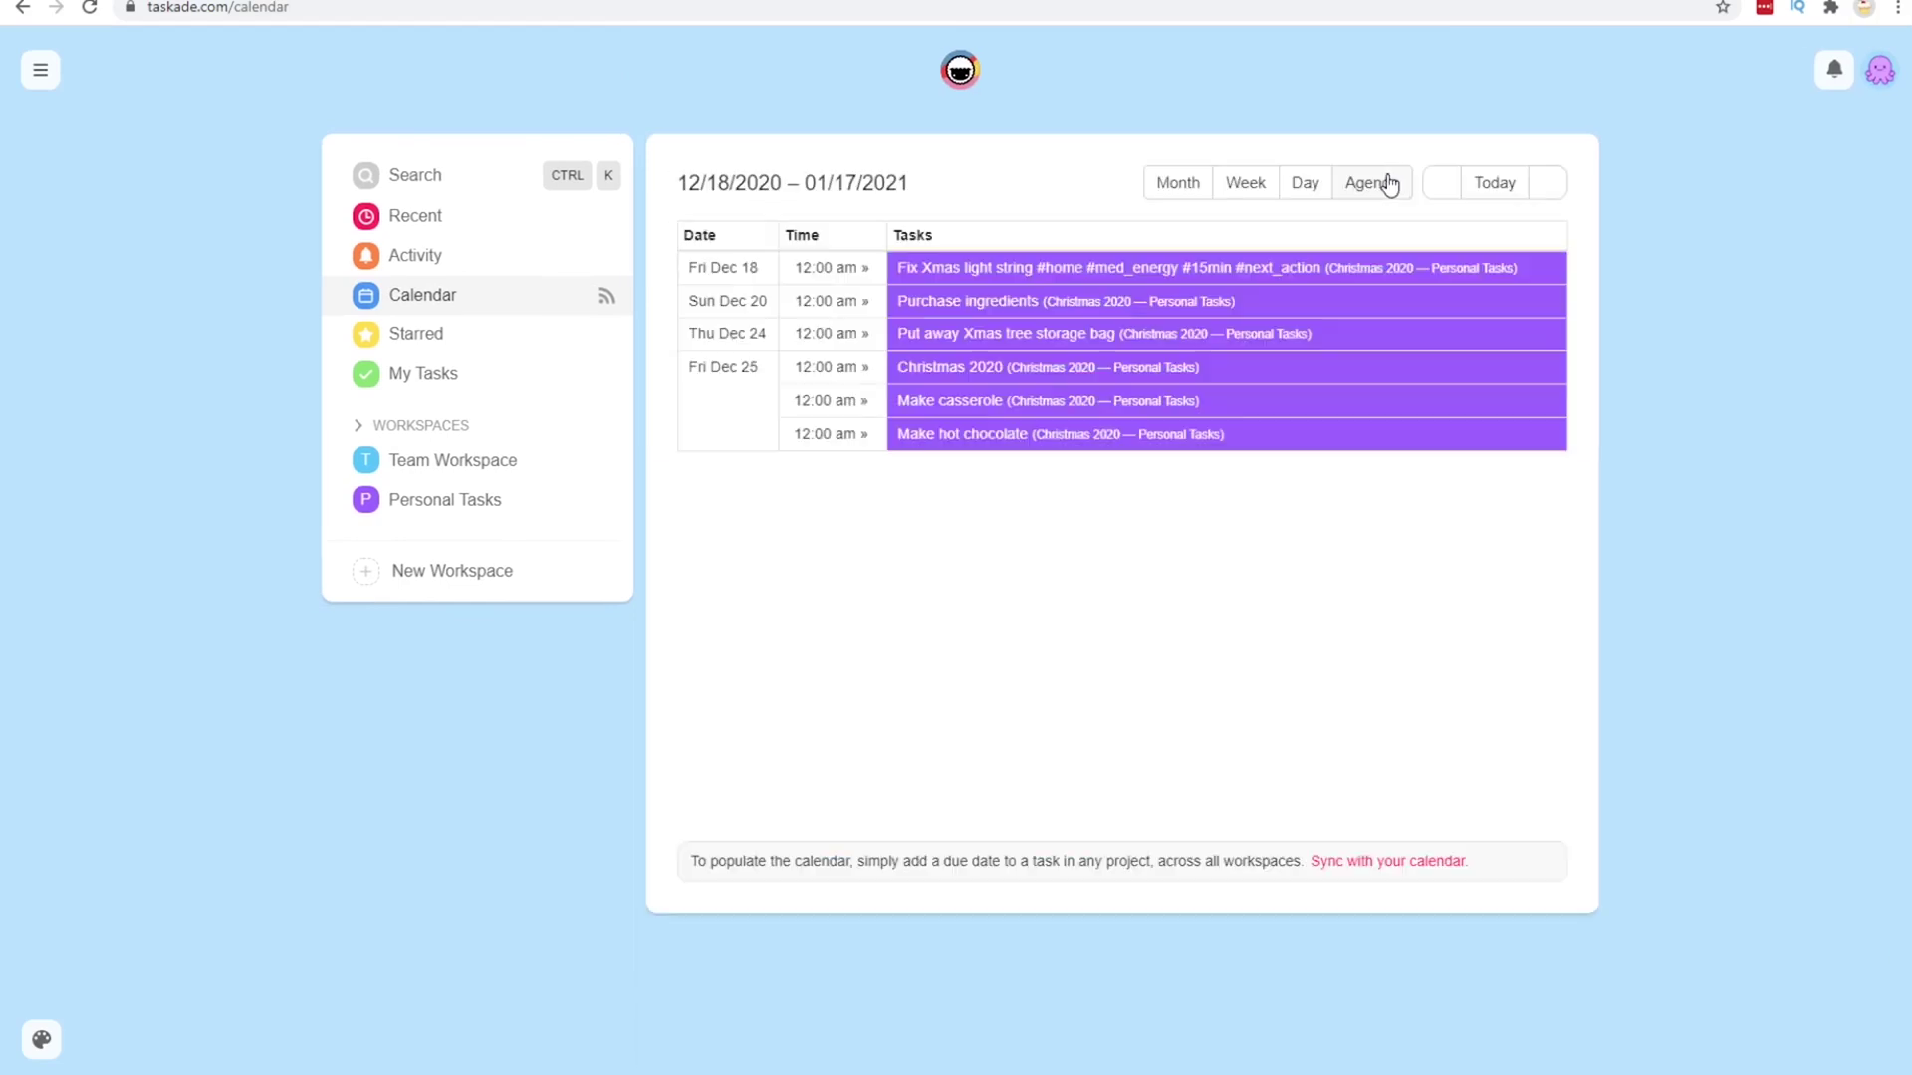
click(1179, 191)
click(1247, 185)
click(1180, 189)
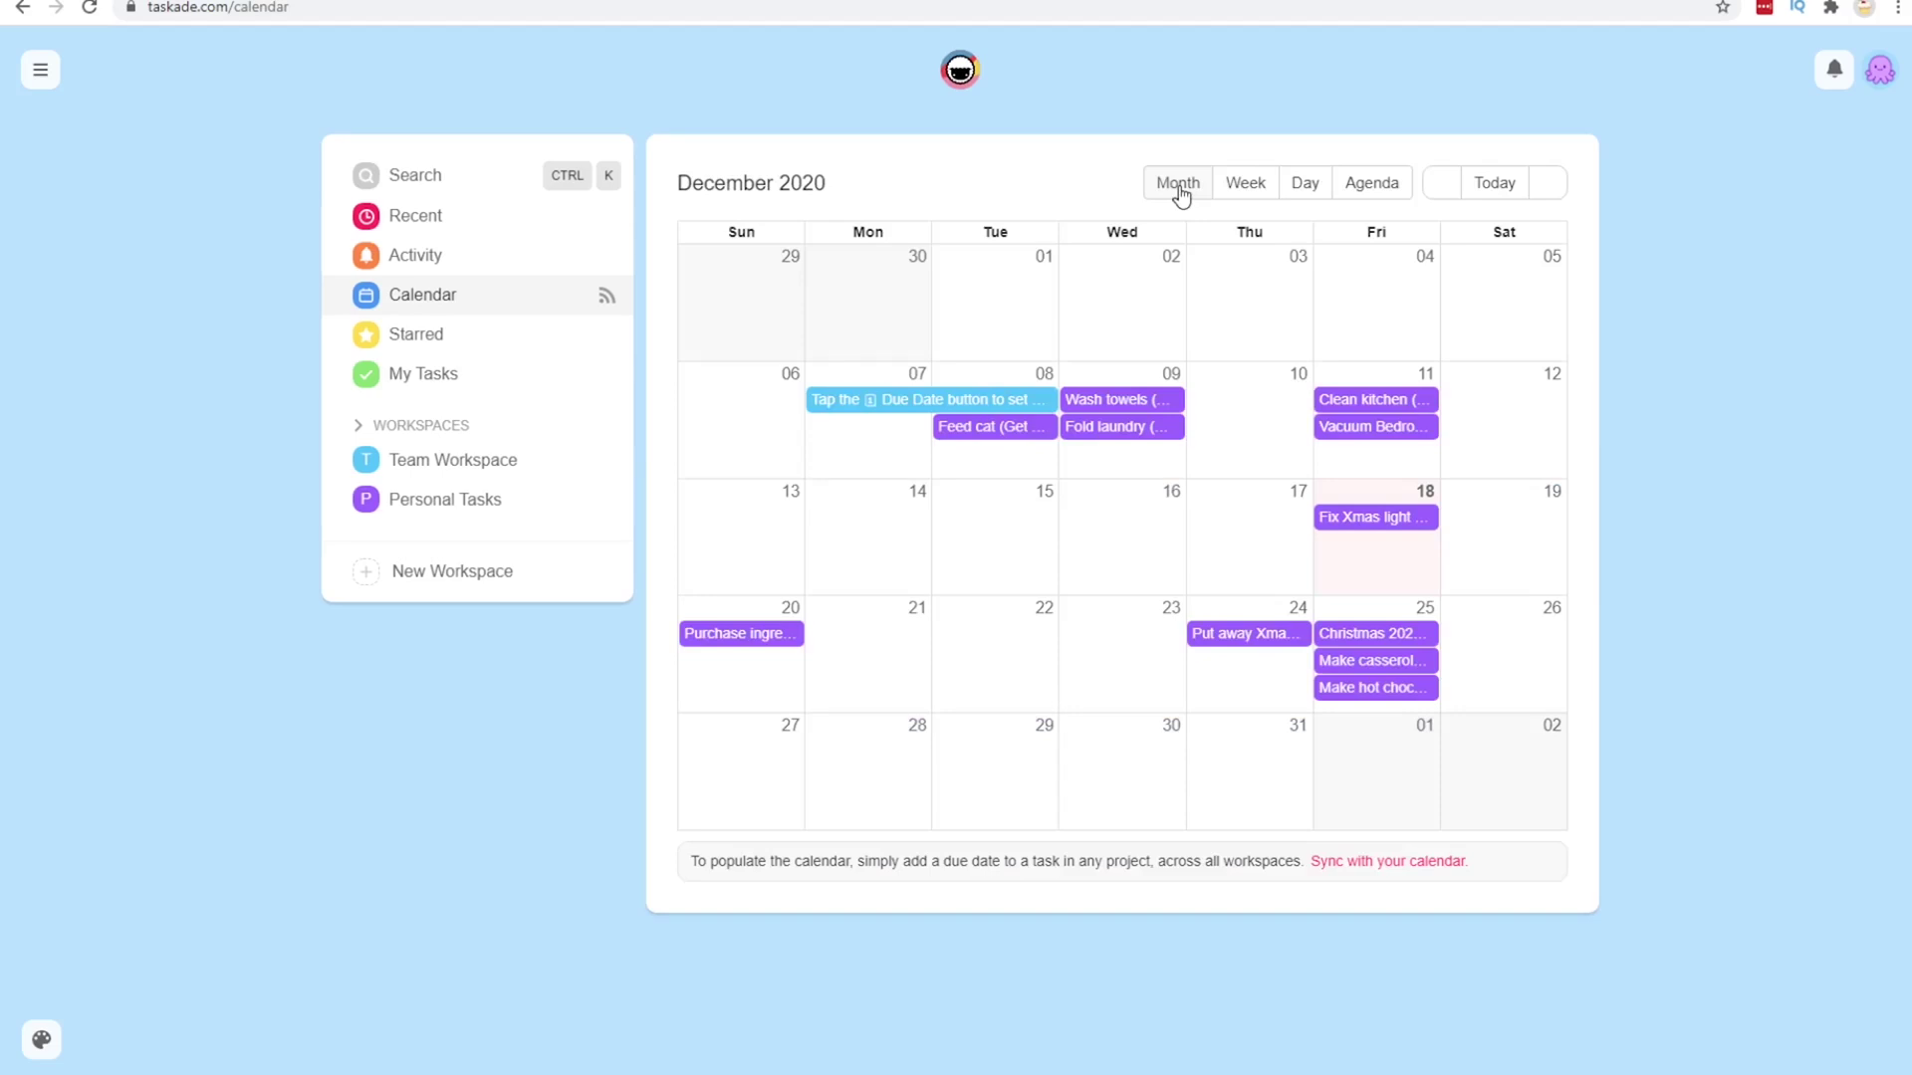
click(1412, 869)
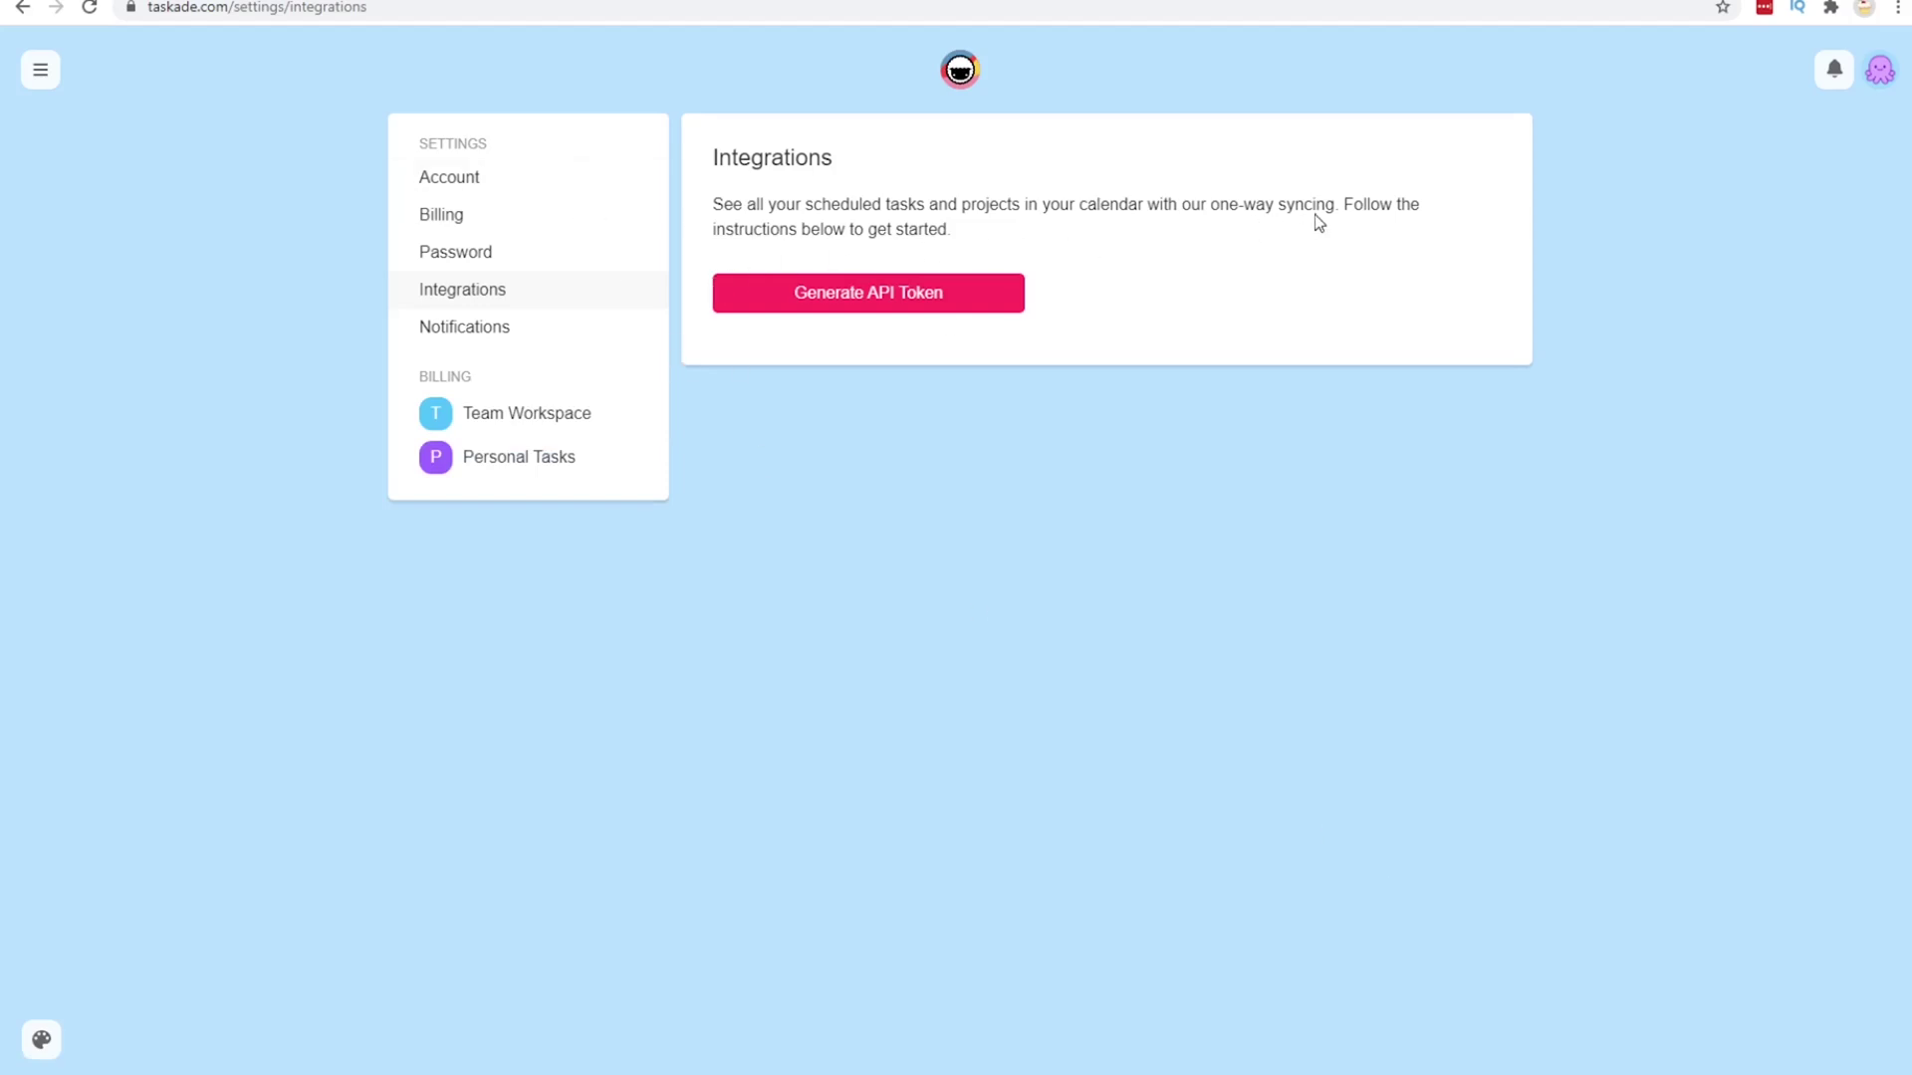
Step: Show the Notifications page from the Settings sidebar
click(492, 328)
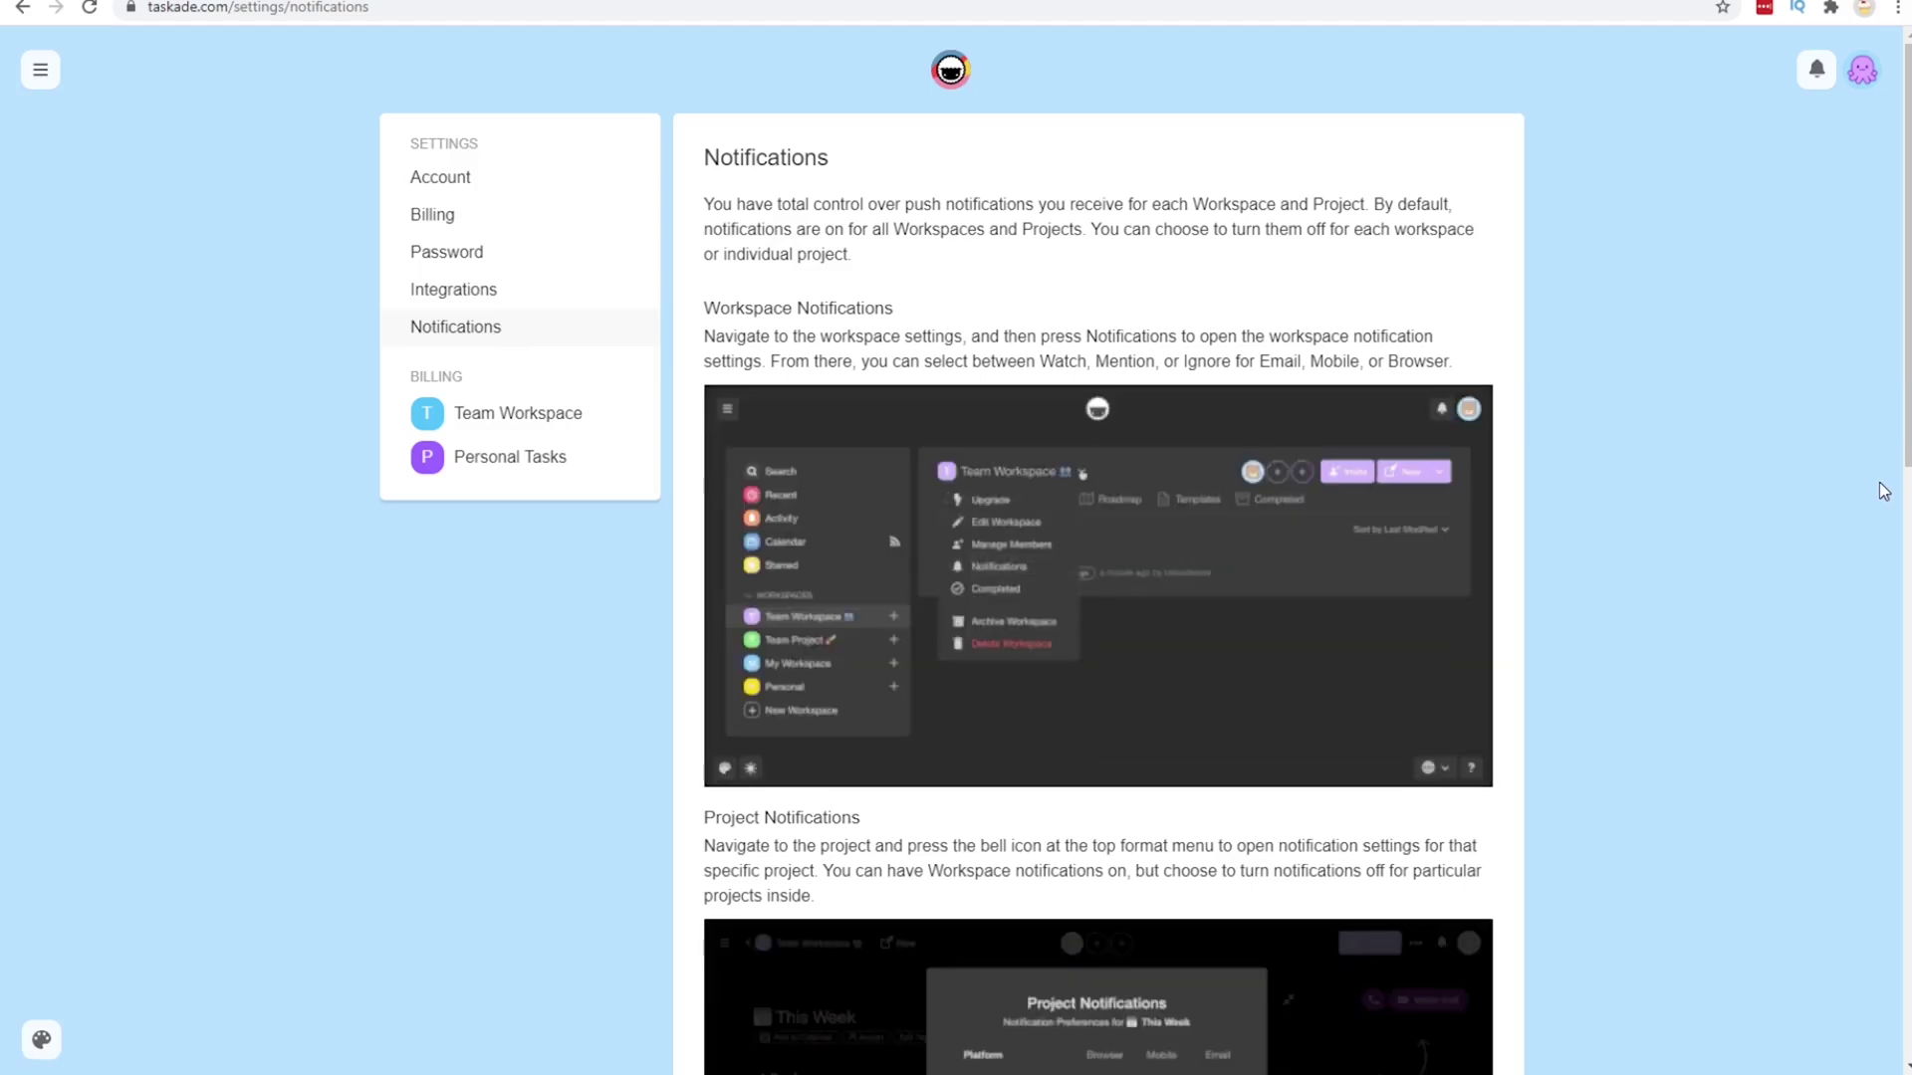
scroll(1883, 490, down, 2)
scroll(1879, 482, down, 5)
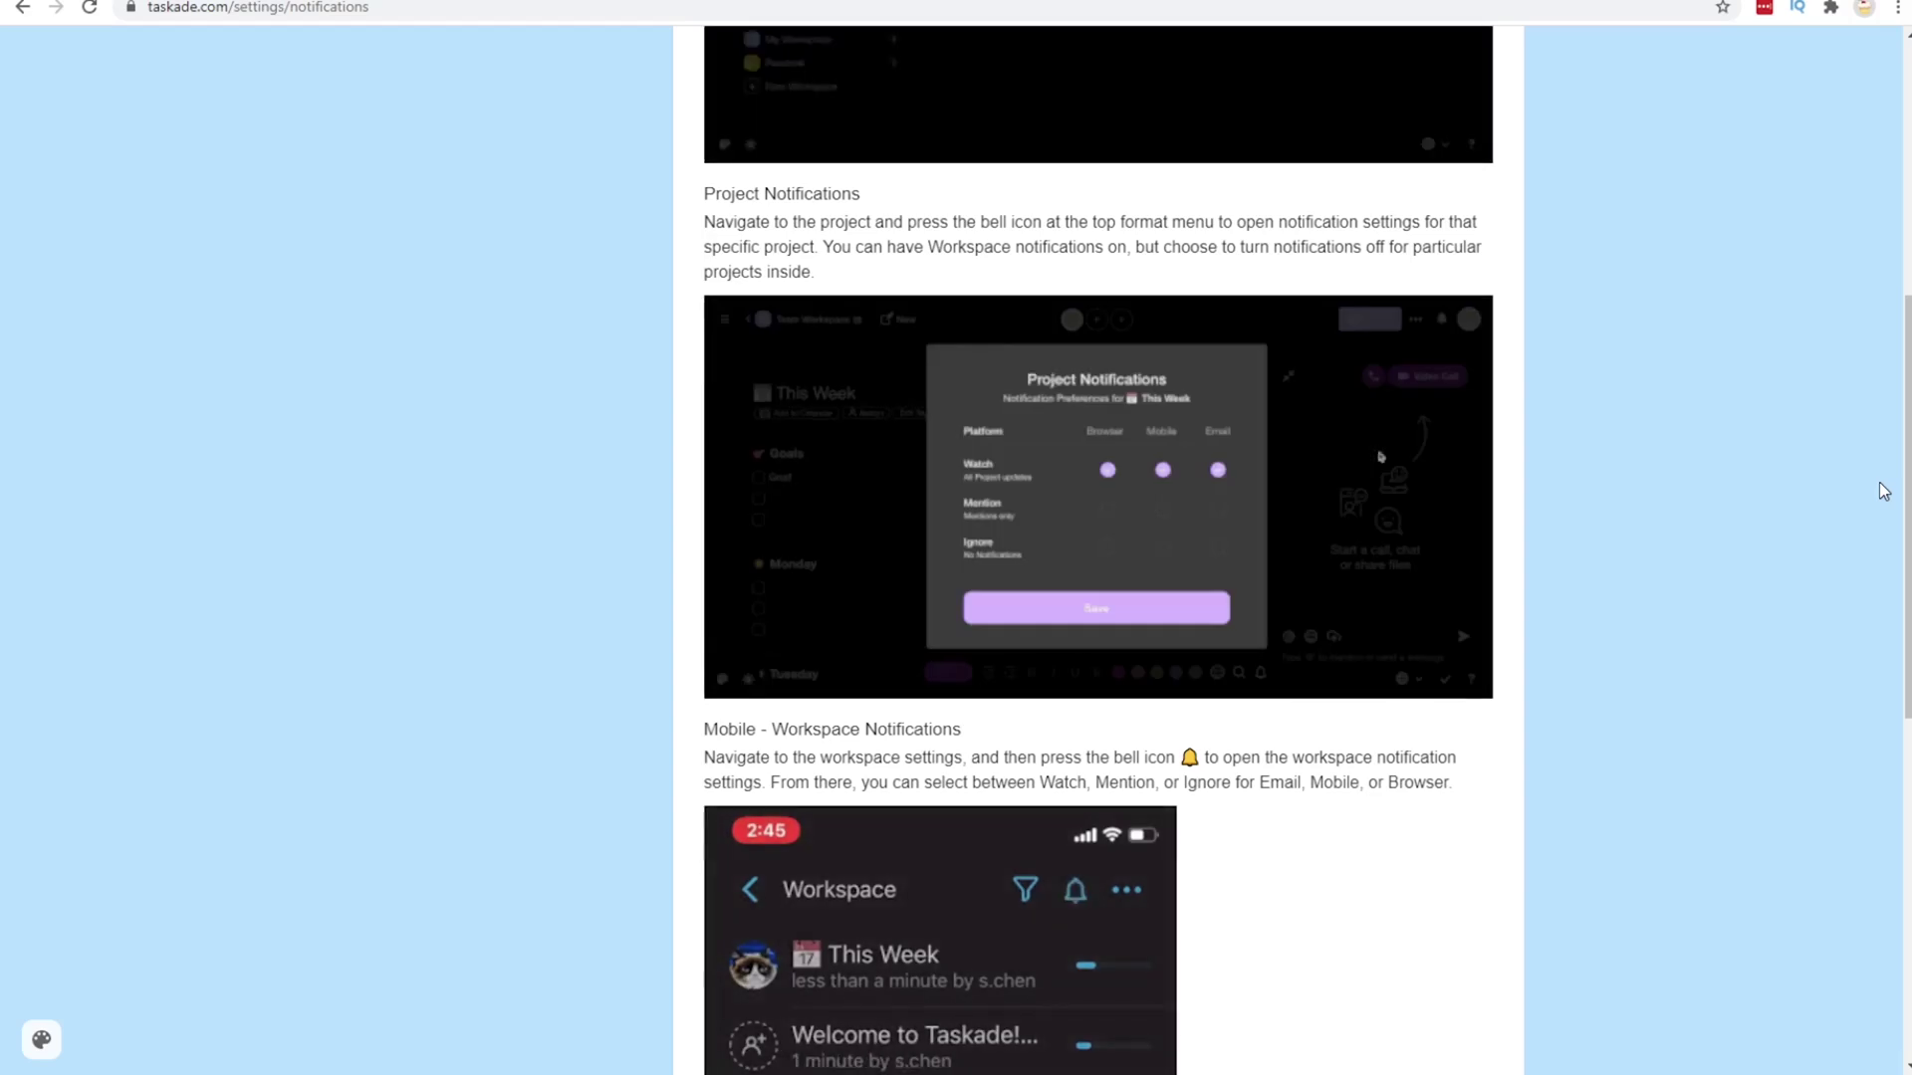
scroll(1879, 482, down, 7)
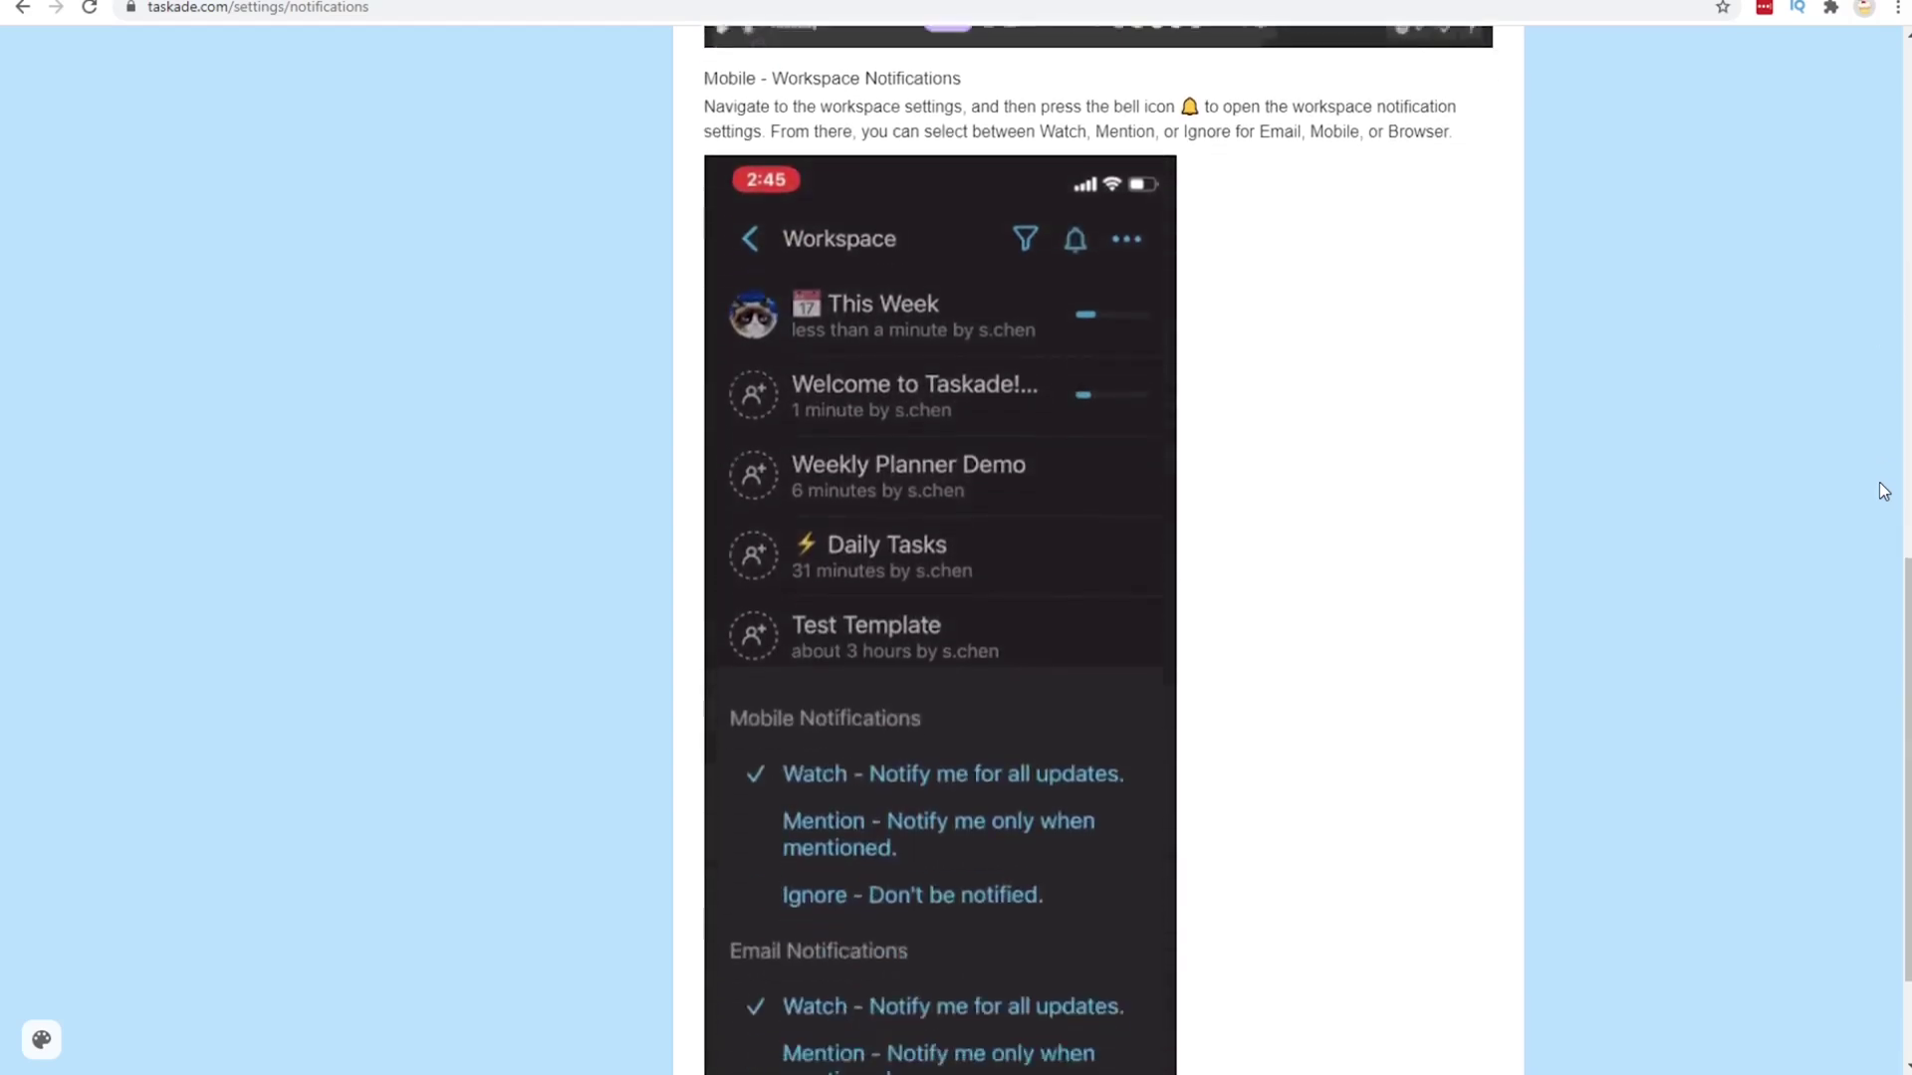
scroll(1879, 482, down, 2)
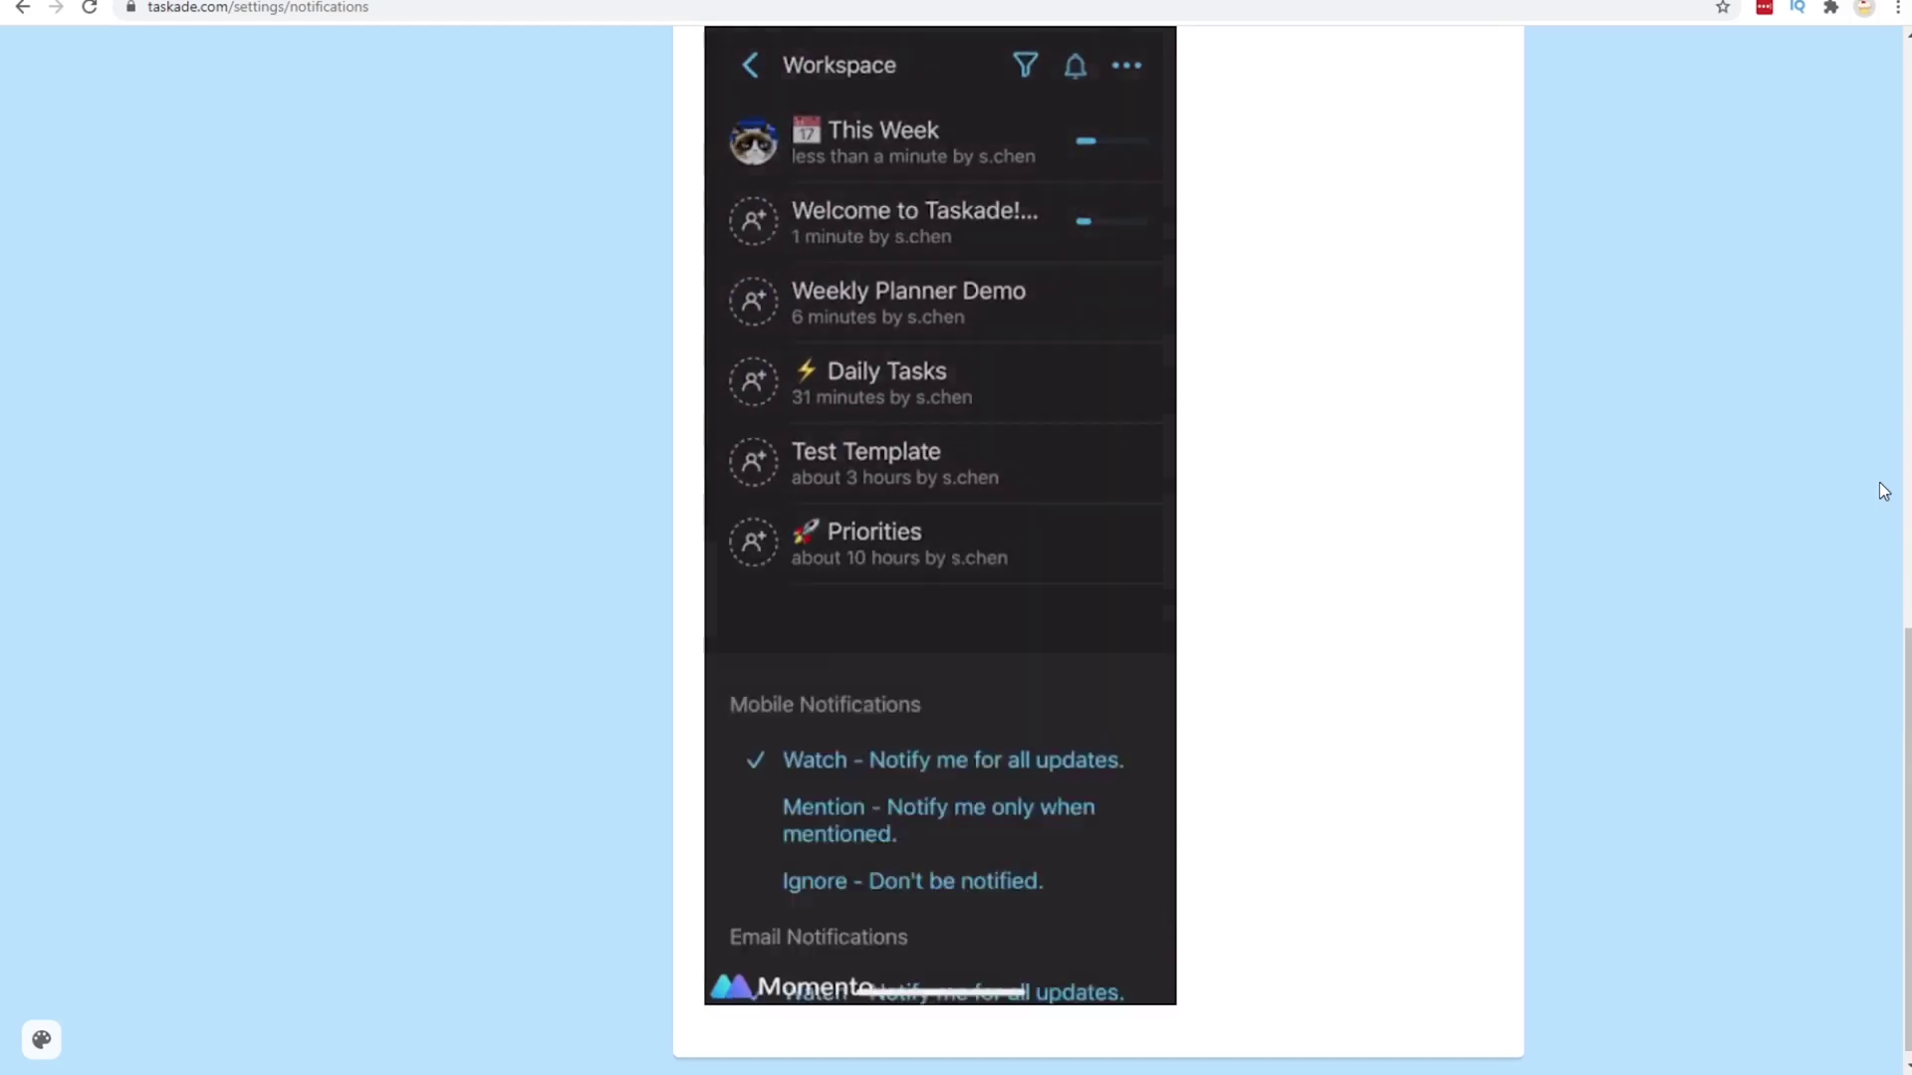
scroll(1880, 483, up, 8)
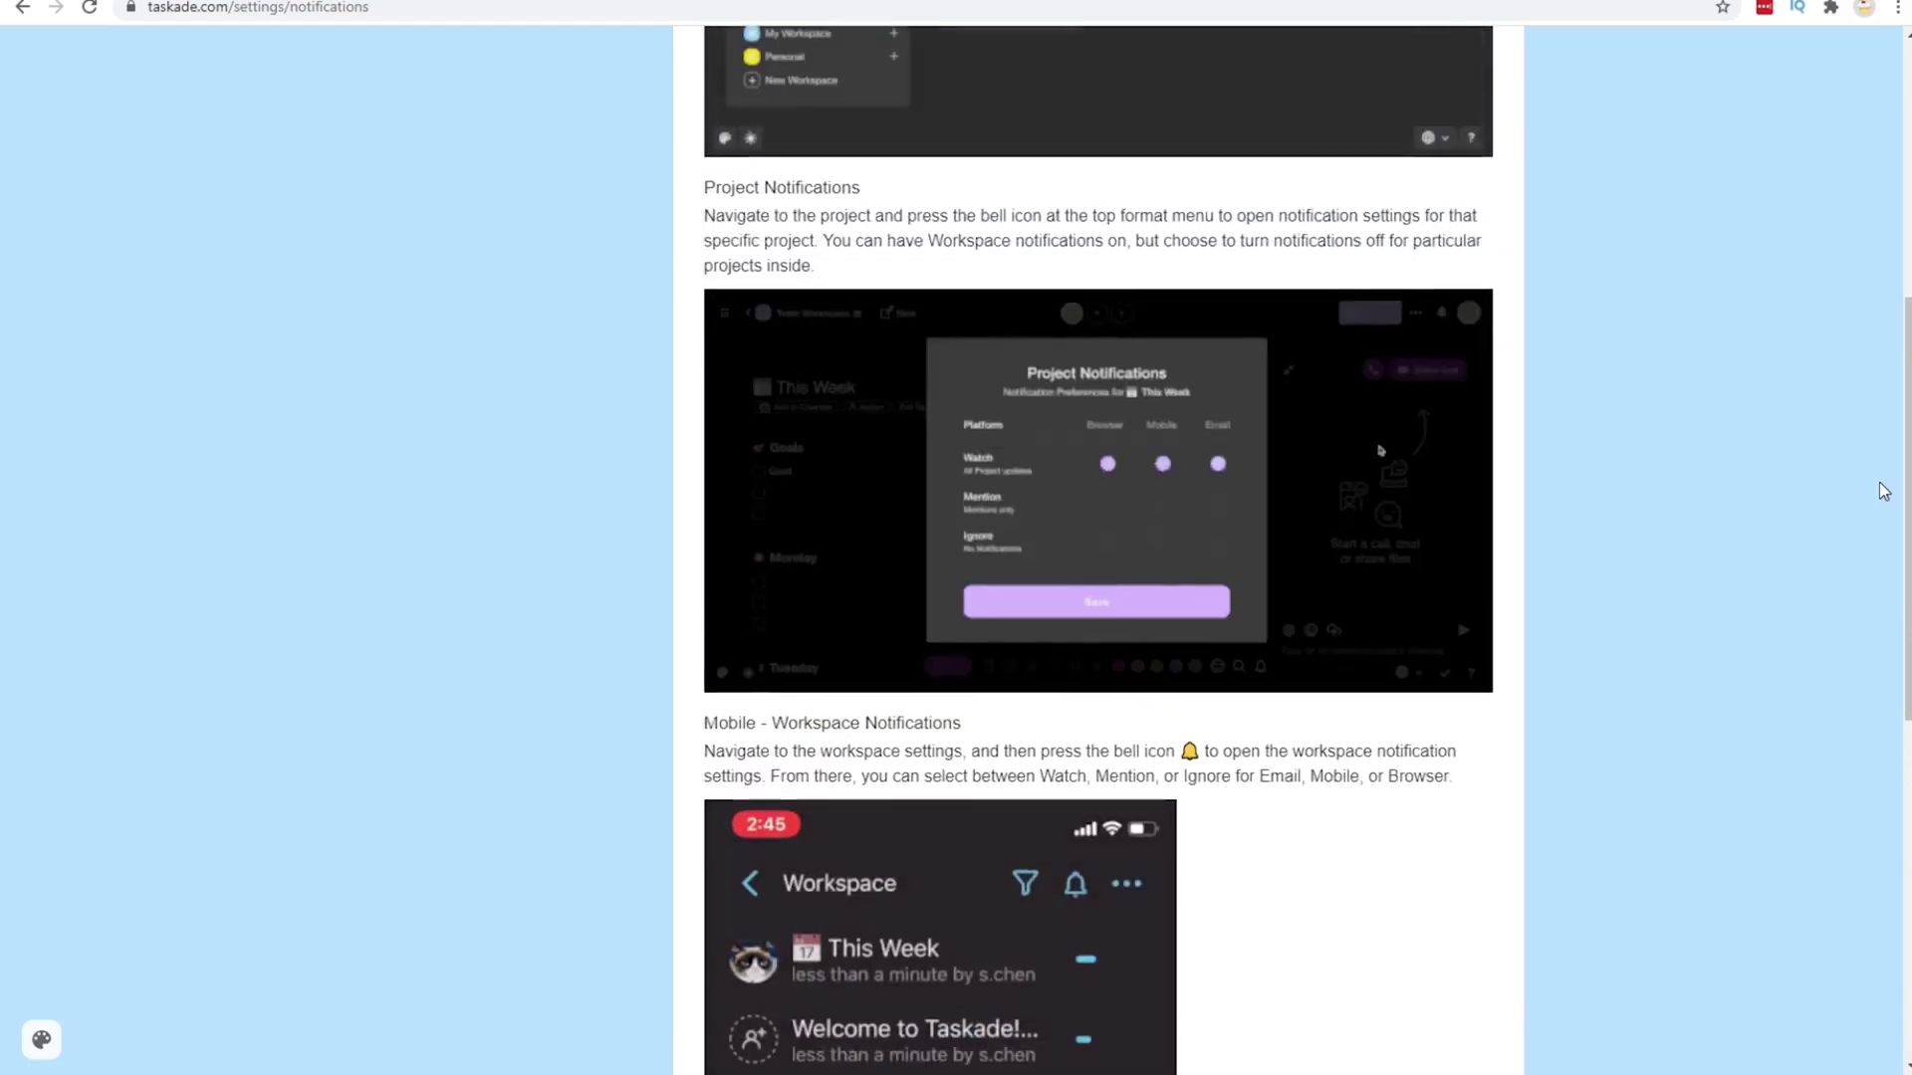
scroll(1883, 491, up, 2)
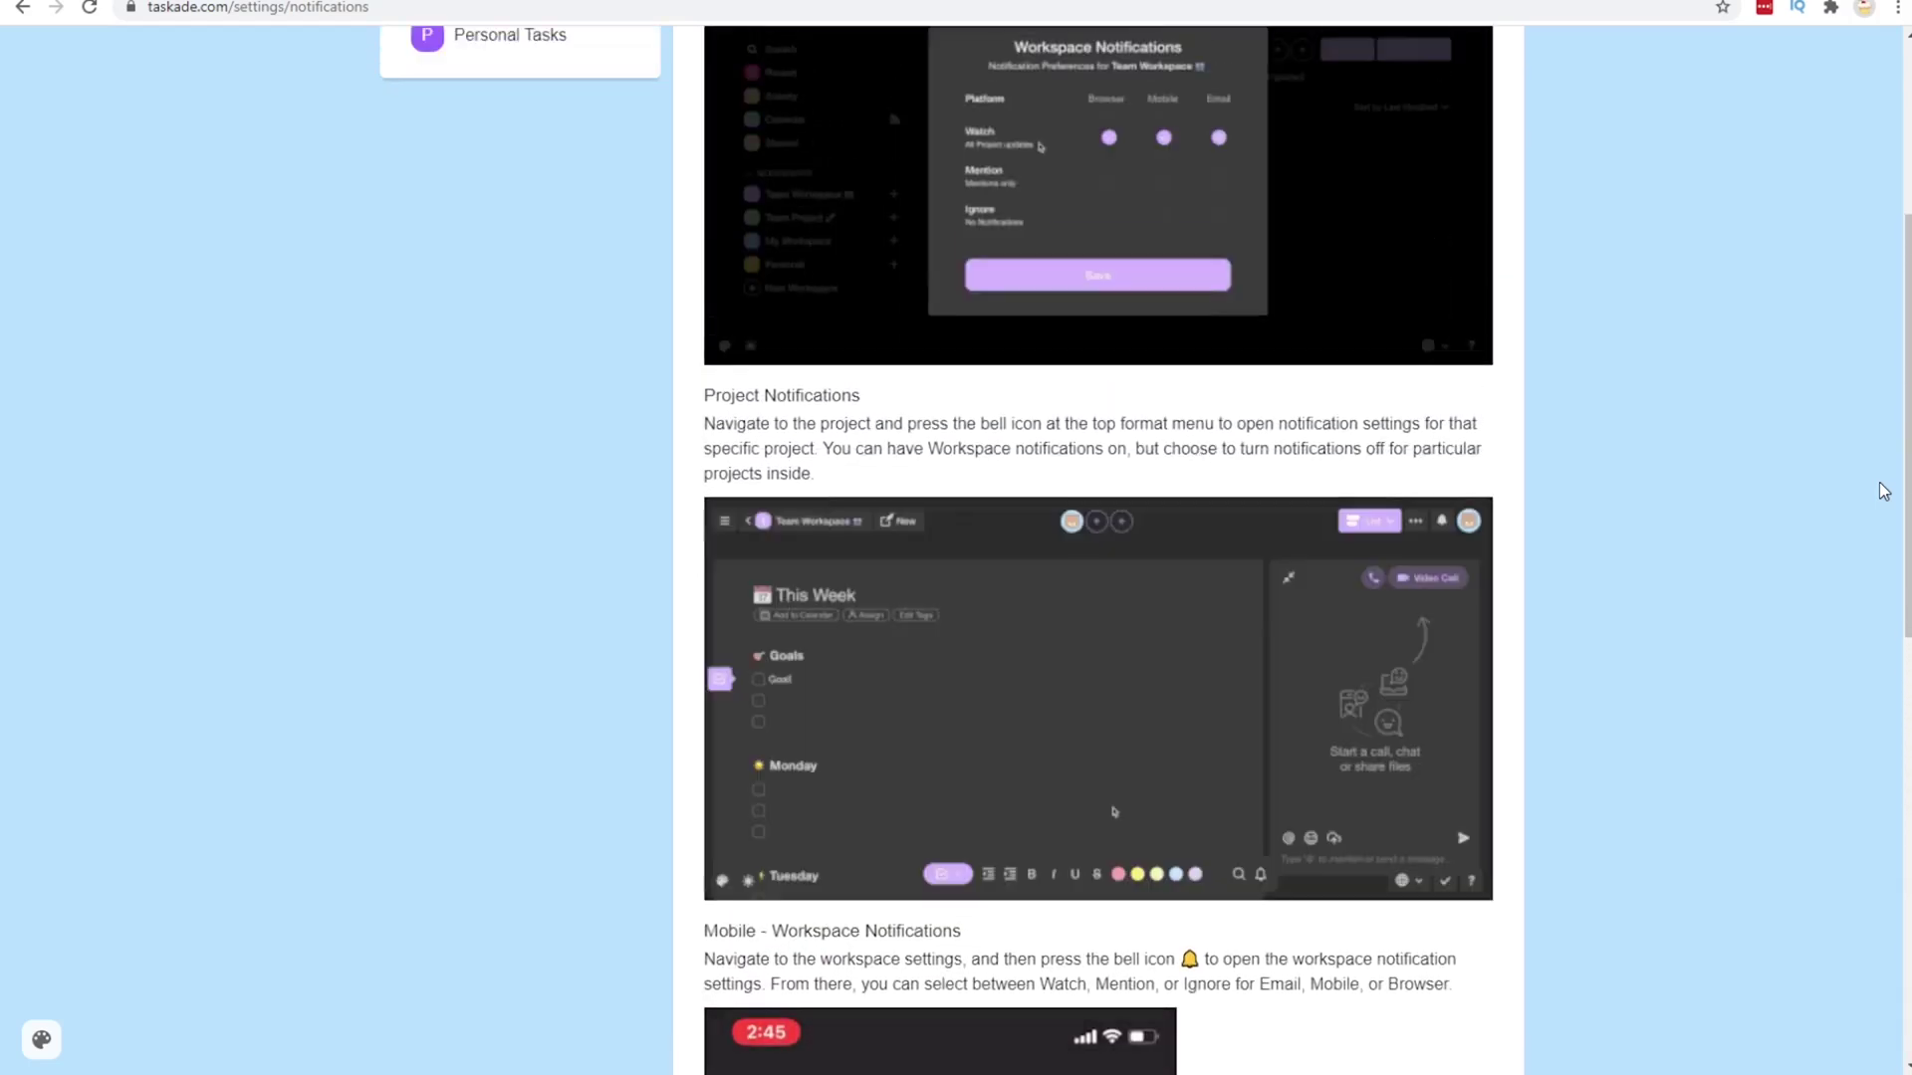
scroll(1883, 491, up, 4)
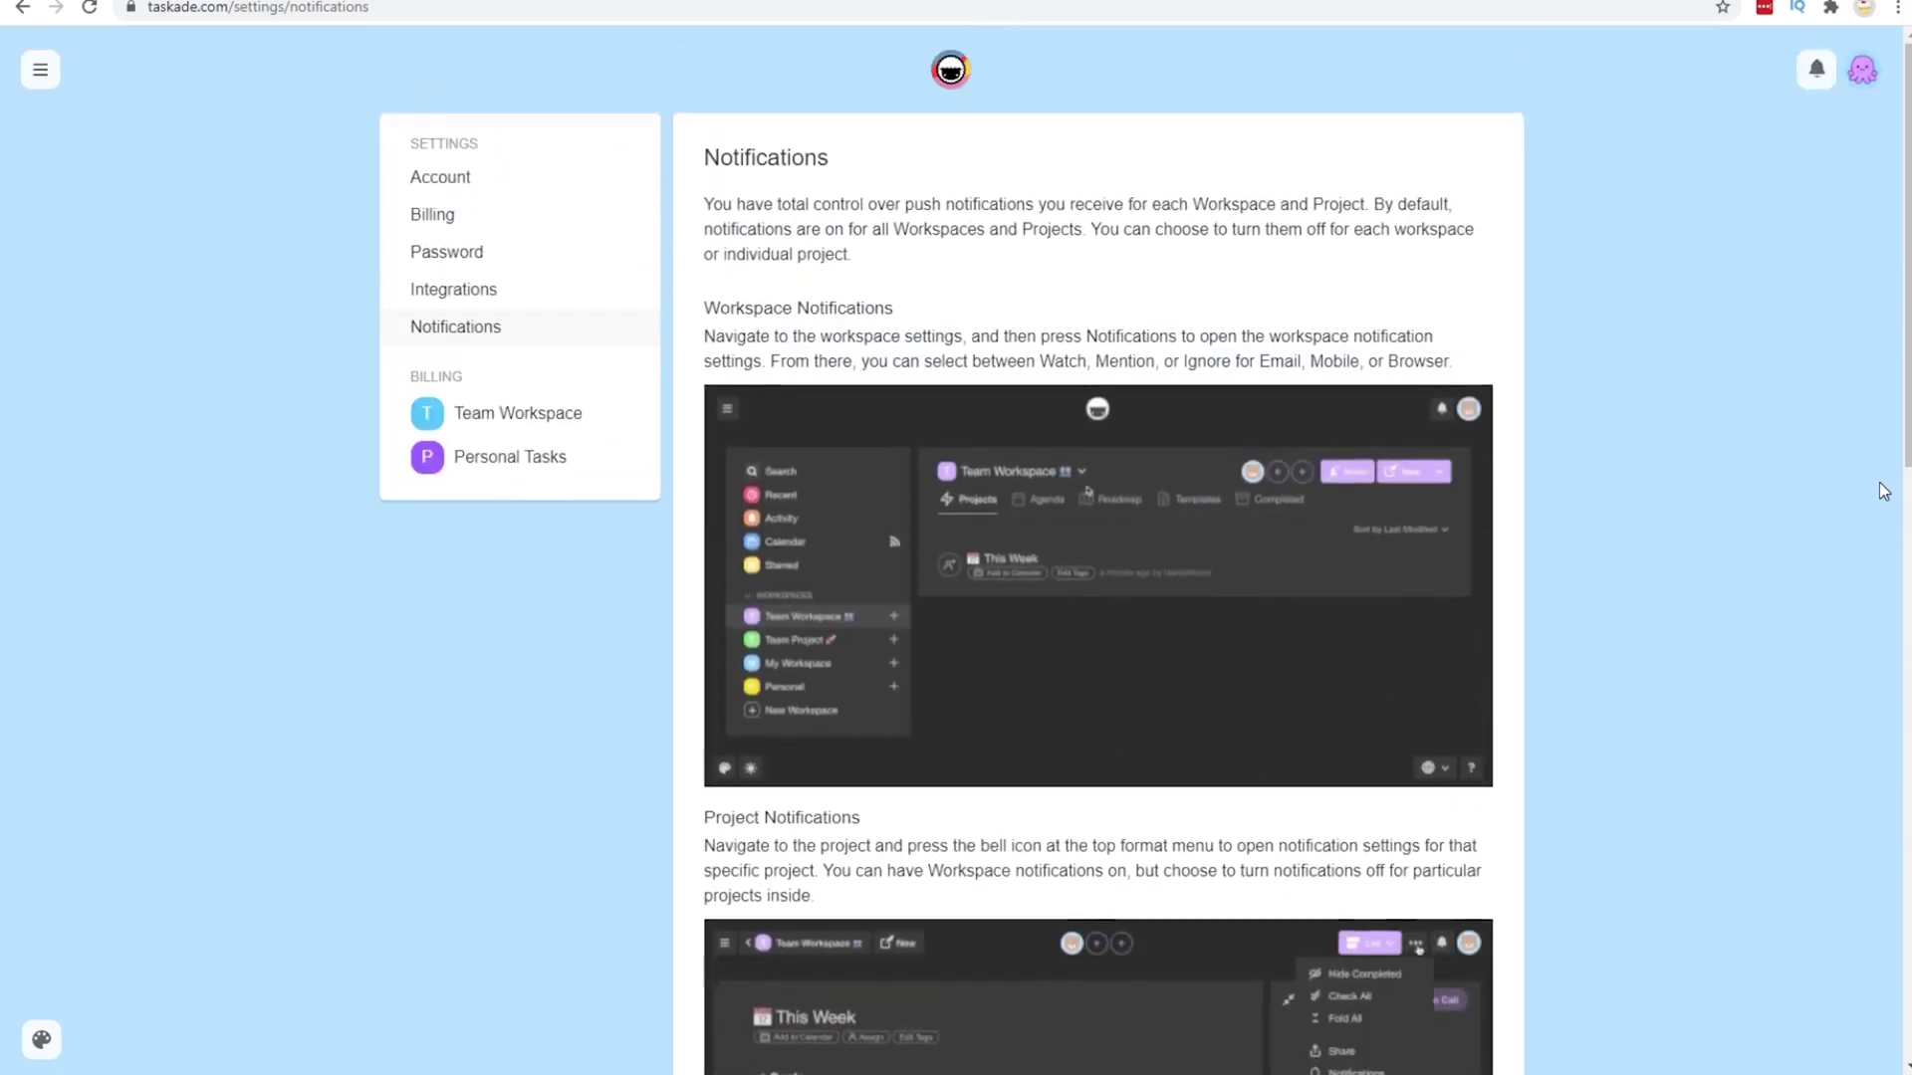